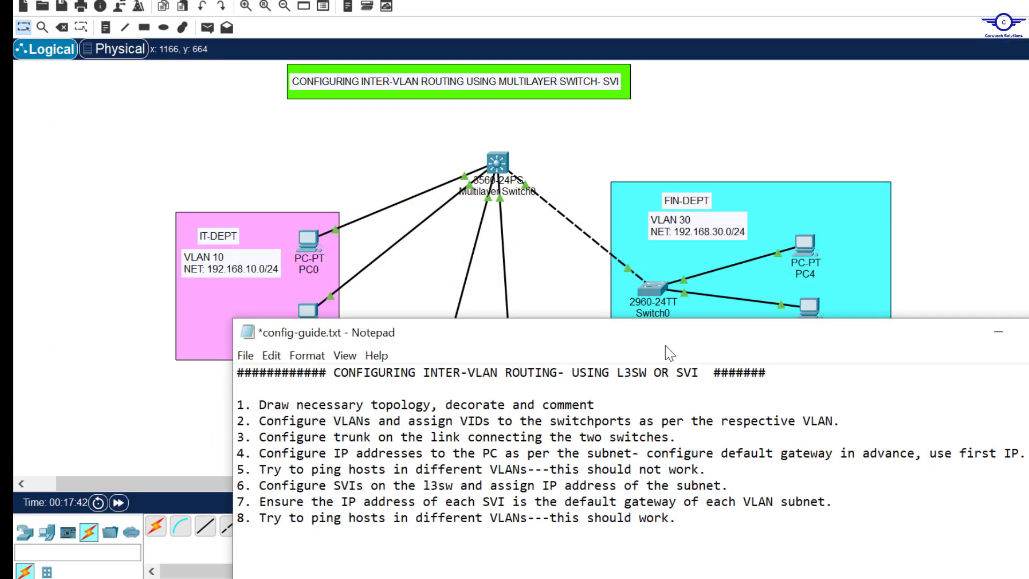
Review the inter-VLAN routing guide's title and its first two tasks in Notepad alongside the network topology.
{"action": "left_click_drag", "start_coordinate": [641, 341], "coordinate": [607, 257]}
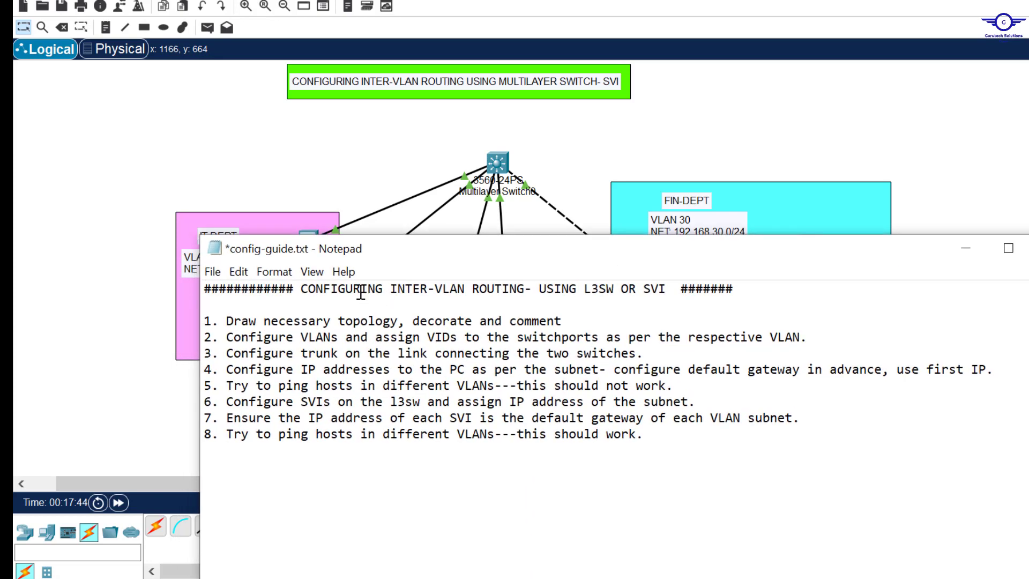
{"action": "left_click_drag", "start_coordinate": [308, 287], "coordinate": [669, 290]}
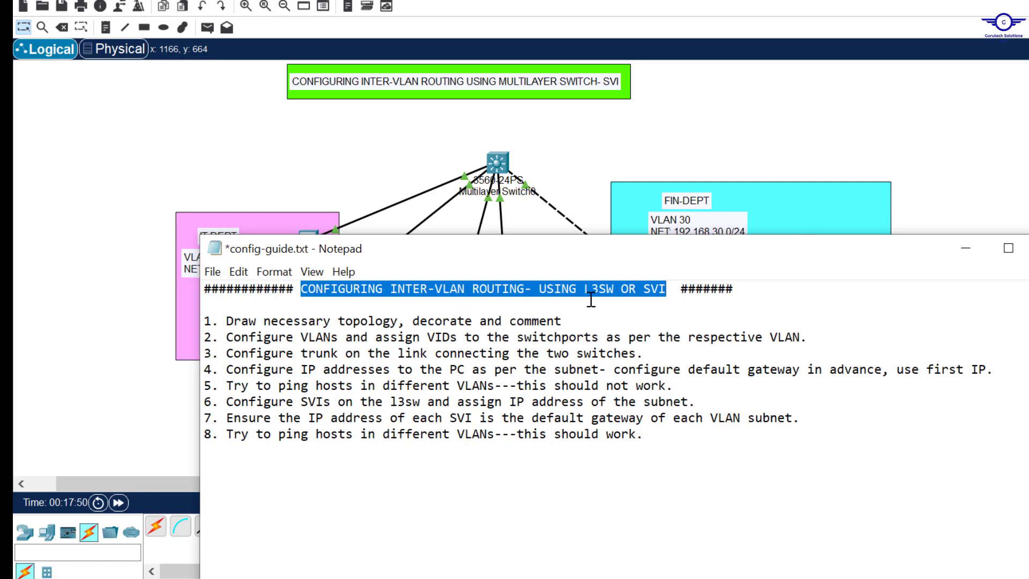
{"action": "mouse_move", "coordinate": [577, 336]}
{"action": "left_mouse_down"}
{"action": "mouse_move", "coordinate": [205, 320]}
{"action": "mouse_move", "coordinate": [552, 322]}
{"action": "left_mouse_up"}
{"action": "left_click", "coordinate": [205, 321]}
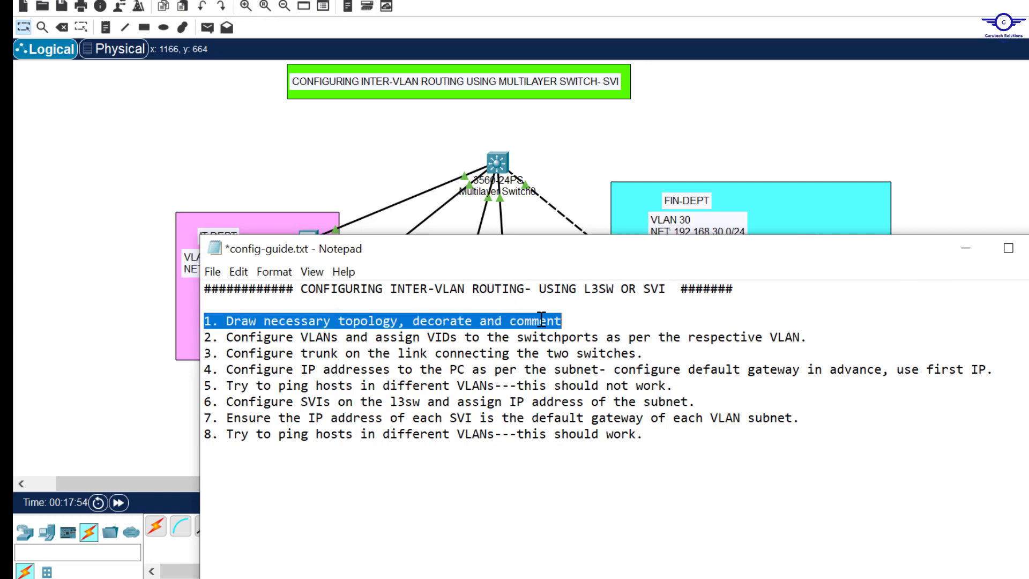
{"action": "left_click", "coordinate": [1002, 148]}
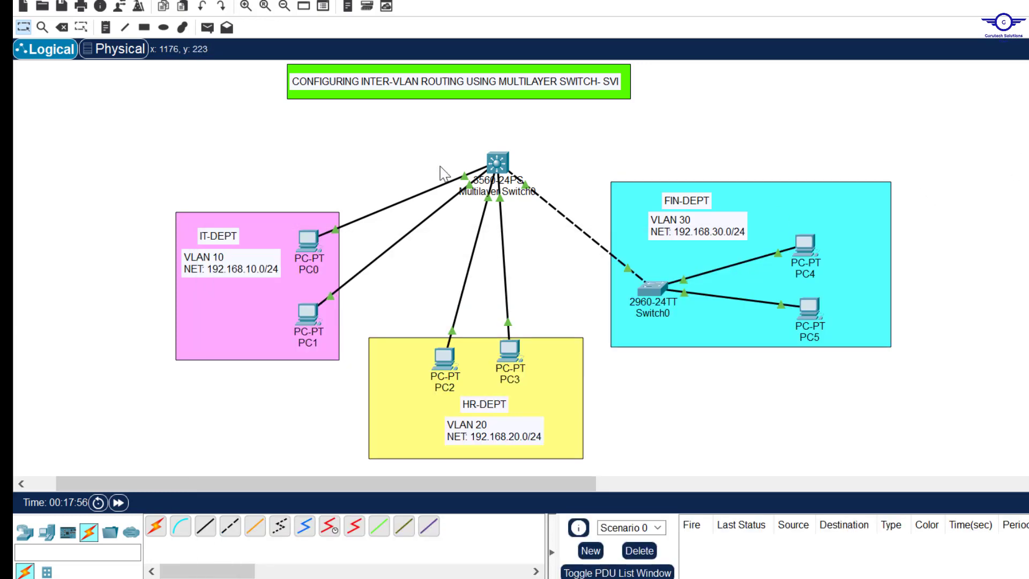
{"action": "left_click_drag", "start_coordinate": [139, 133], "coordinate": [913, 459]}
{"action": "left_click", "coordinate": [994, 250]}
{"action": "key", "text": "alt+Tab"}
{"action": "left_click_drag", "start_coordinate": [645, 354], "coordinate": [805, 337]}
{"action": "left_click", "coordinate": [229, 343]}
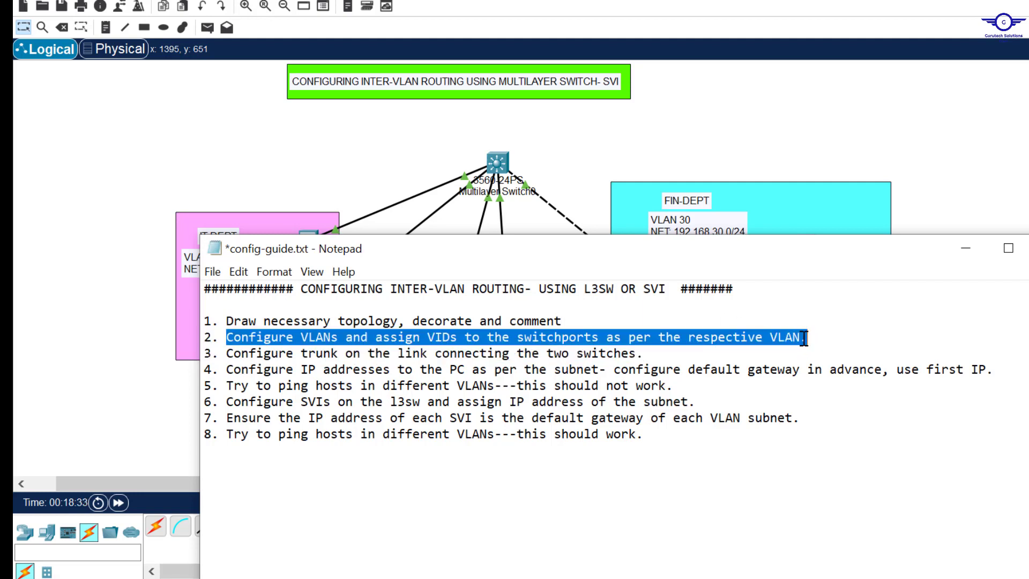
Examine the multilayer switch in the topology and the switch models available in the device palette.
{"action": "left_click", "coordinate": [937, 143]}
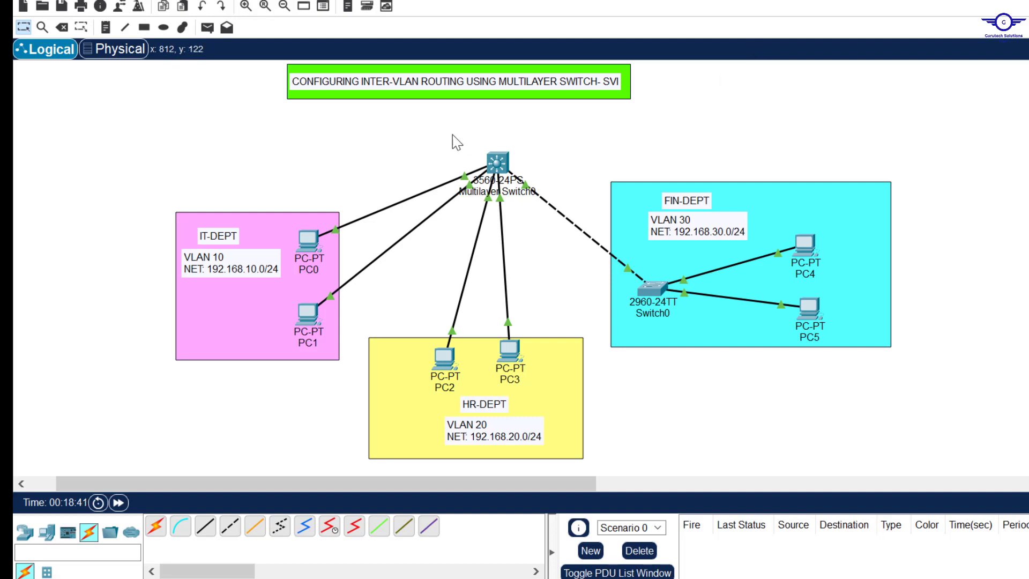
{"action": "left_click_drag", "start_coordinate": [448, 132], "coordinate": [553, 187]}
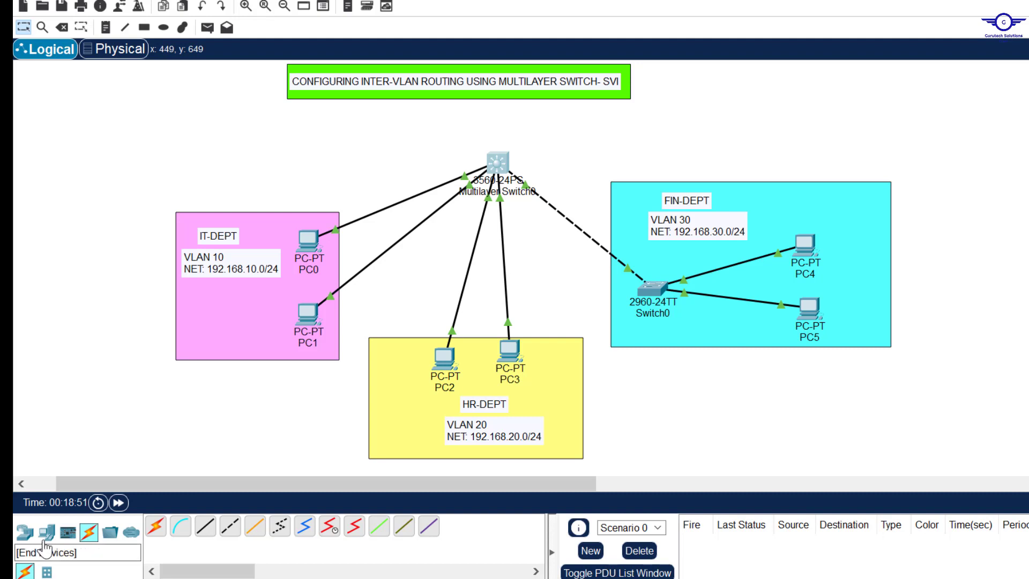
{"action": "left_click", "coordinate": [25, 534]}
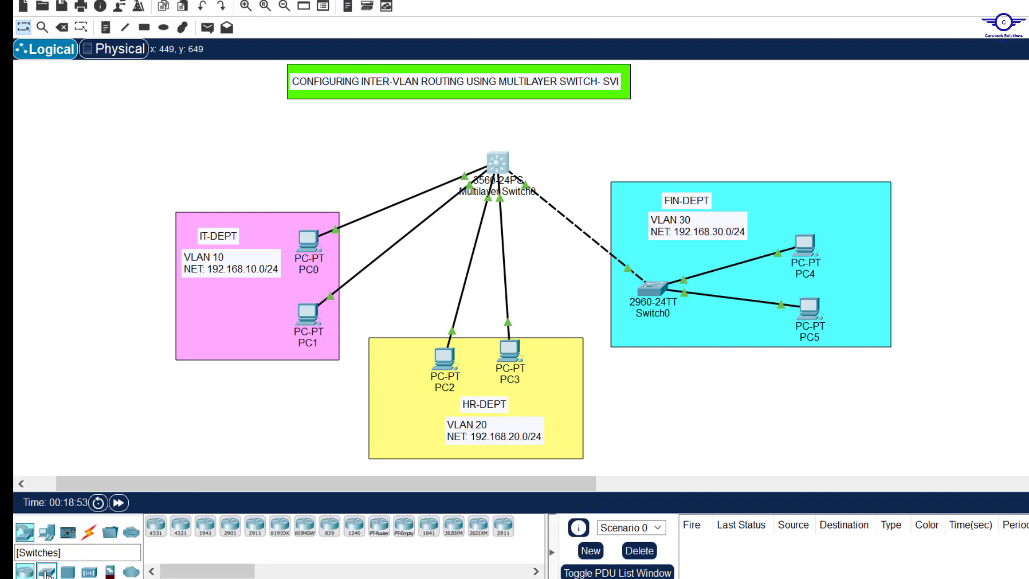
{"action": "left_click", "coordinate": [46, 571]}
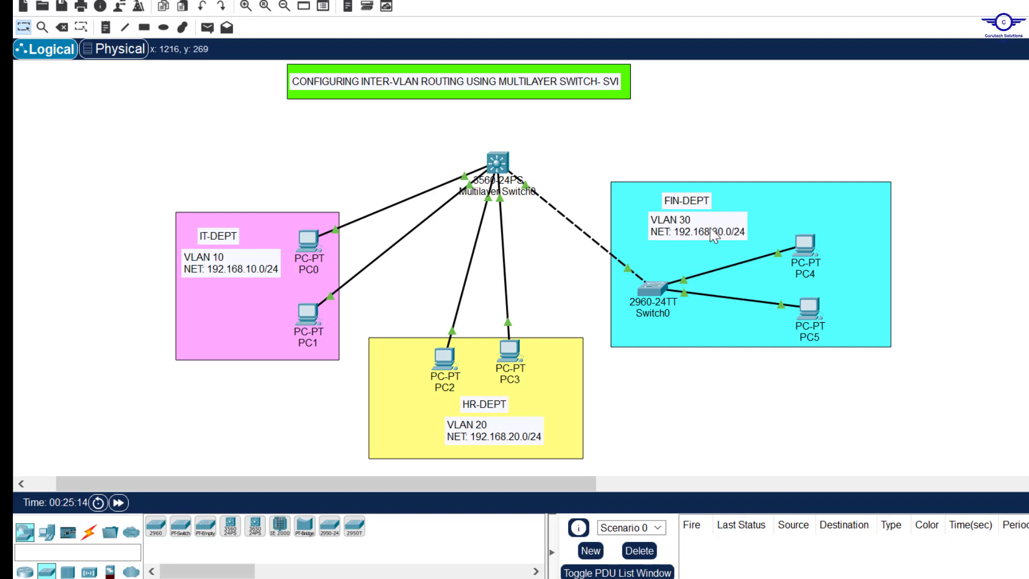
{"action": "left_click_drag", "start_coordinate": [453, 138], "coordinate": [554, 189]}
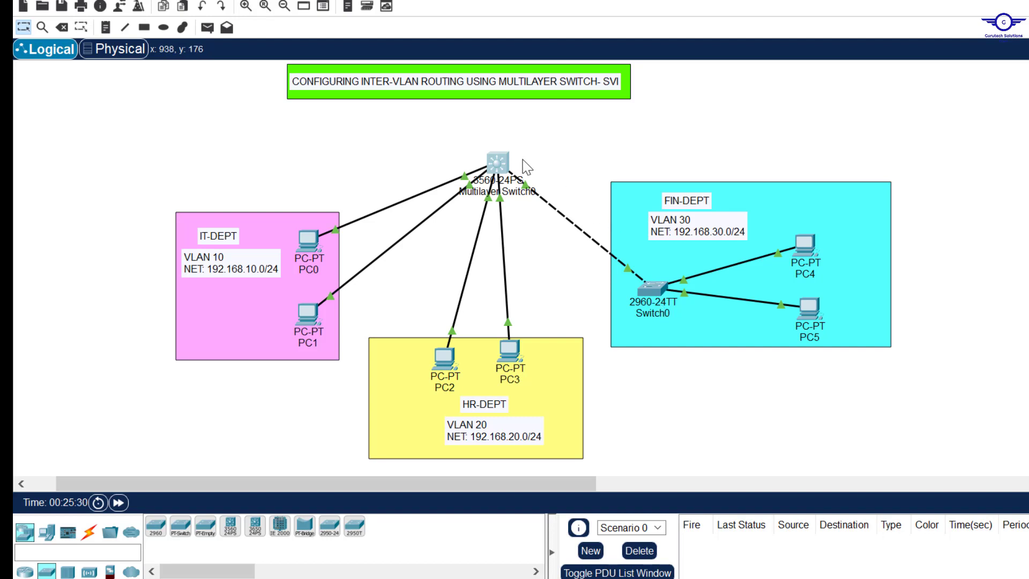
{"action": "left_click_drag", "start_coordinate": [459, 142], "coordinate": [526, 194]}
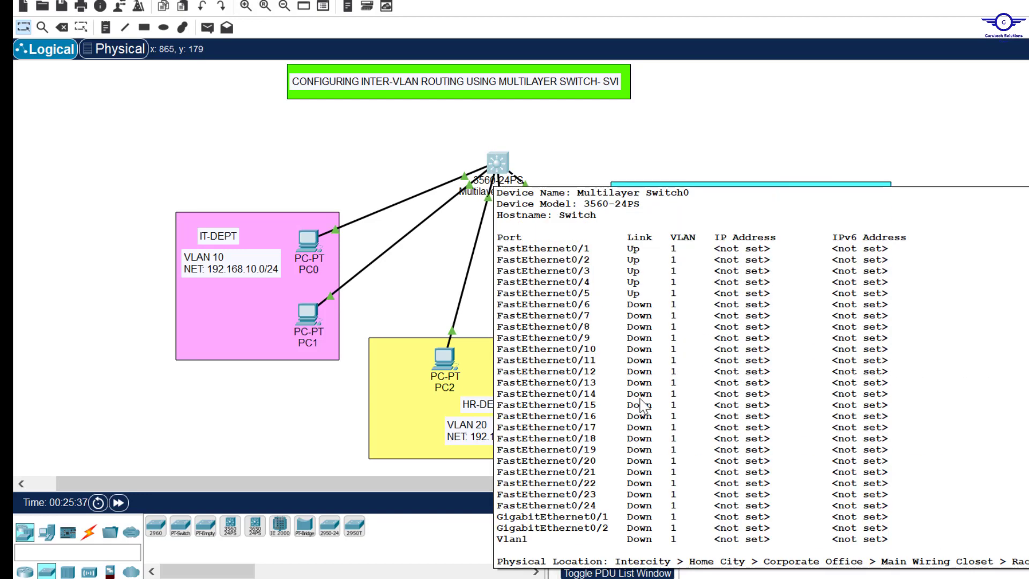
Open the command line of Multilayer Switch0 and answer no to the initial configuration dialog.
{"action": "key", "text": "alt+Tab"}
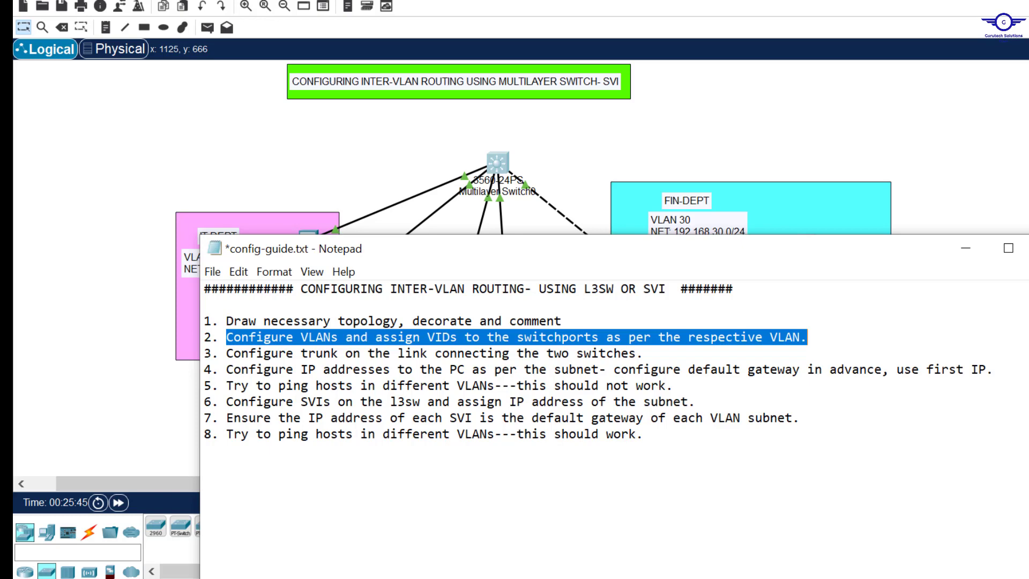
{"action": "left_click", "coordinate": [579, 154]}
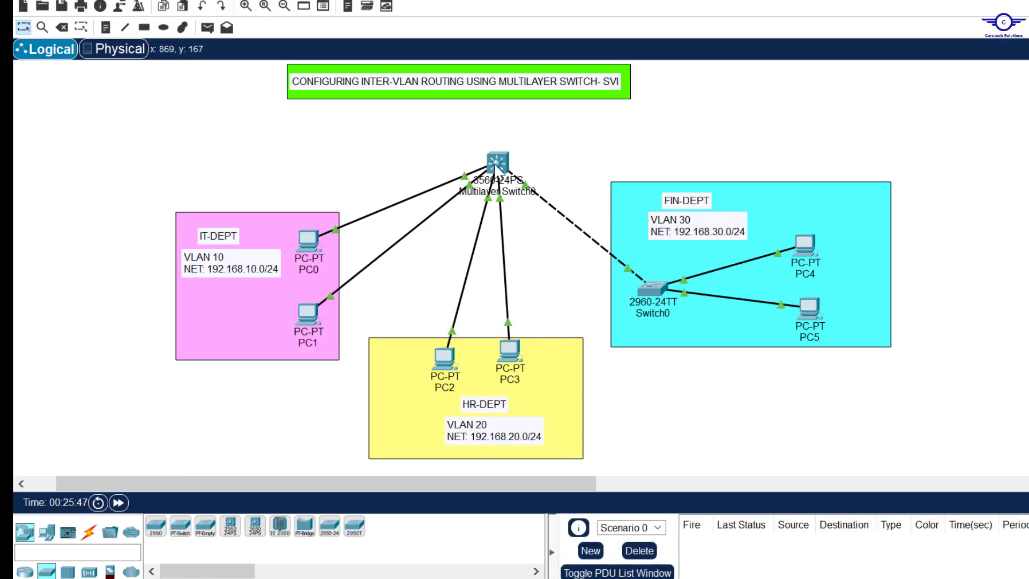
{"action": "left_click", "coordinate": [497, 163]}
{"action": "left_click", "coordinate": [507, 89]}
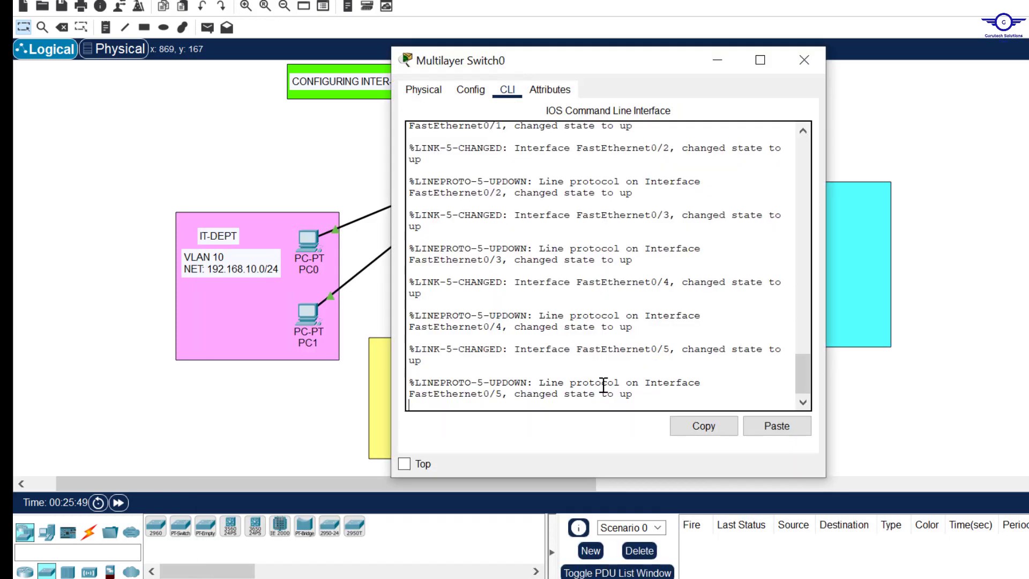
{"action": "key", "text": "Return"}
{"action": "key", "text": "Return"}
{"action": "type", "text": "no"}
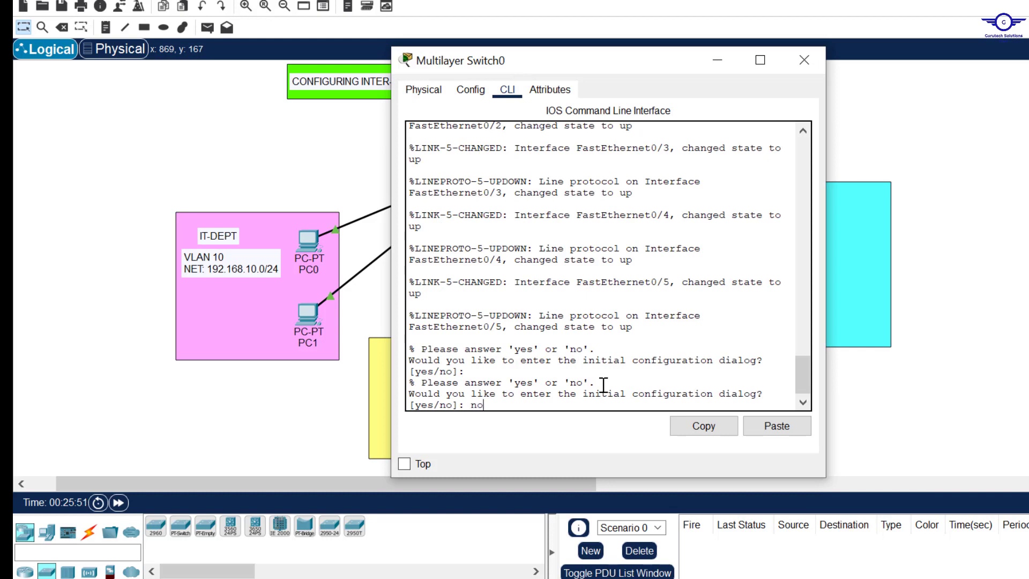
{"action": "key", "text": "Return"}
{"action": "key", "text": "Return"}
{"action": "key", "text": "Return"}
{"action": "key", "text": "Return"}
{"action": "key", "text": "Return"}
Enter privileged mode and then global configuration mode on the multilayer switch with en and conf t.
{"action": "type", "text": "en"}
{"action": "key", "text": "Return"}
{"action": "type", "text": "conf t"}
{"action": "key", "text": "Return"}
{"action": "key", "text": "Return"}
{"action": "key", "text": "Return"}
{"action": "key", "text": "Return"}
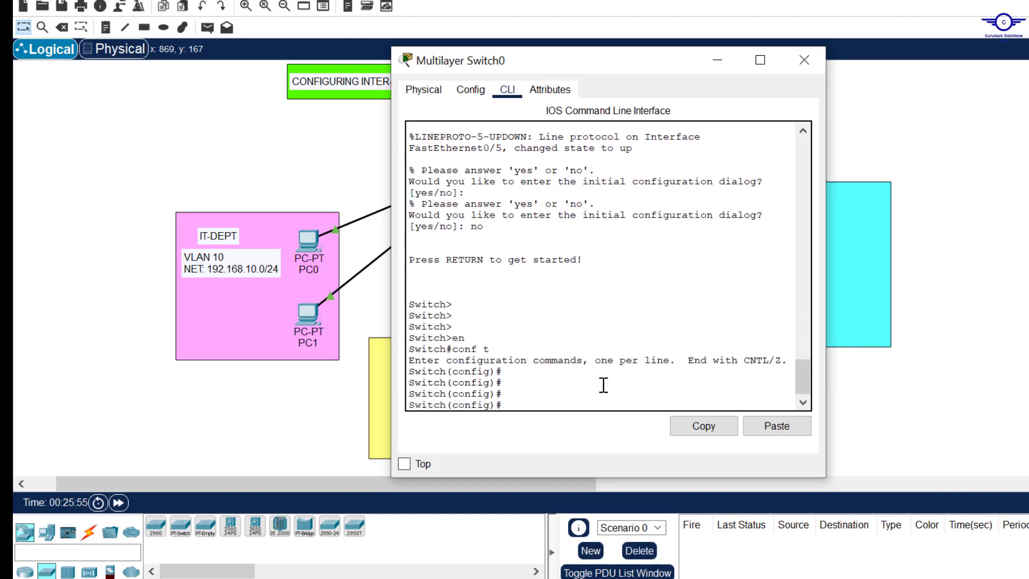
Create VLAN 10 on the multilayer switch and name it IT.
{"action": "type", "text": "vlan 10"}
{"action": "key", "text": "Return"}
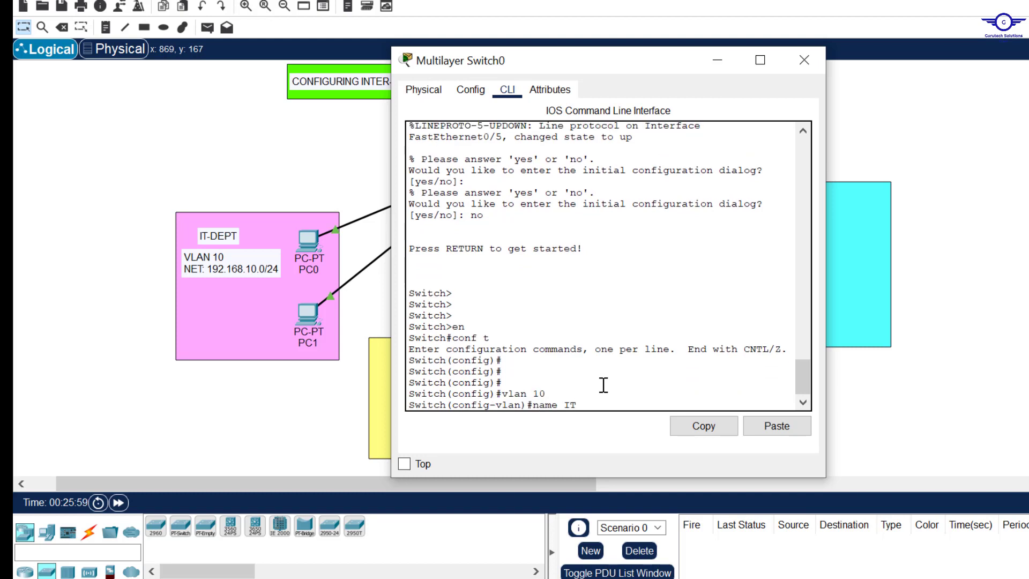
{"action": "key", "text": "Return"}
{"action": "key", "text": "Return"}
{"action": "key", "text": "Return"}
Create VLAN 20 on the multilayer switch and name it HR.
{"action": "type", "text": "vlan 10"}
{"action": "key", "text": "BackSpace"}
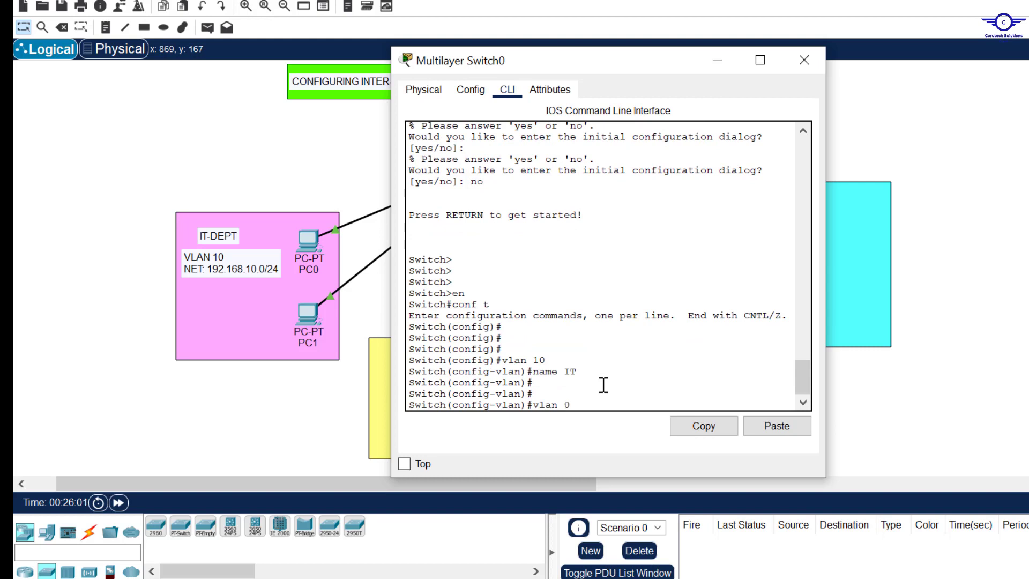
{"action": "type", "text": "2"}
{"action": "key", "text": "Return"}
{"action": "type", "text": "name"}
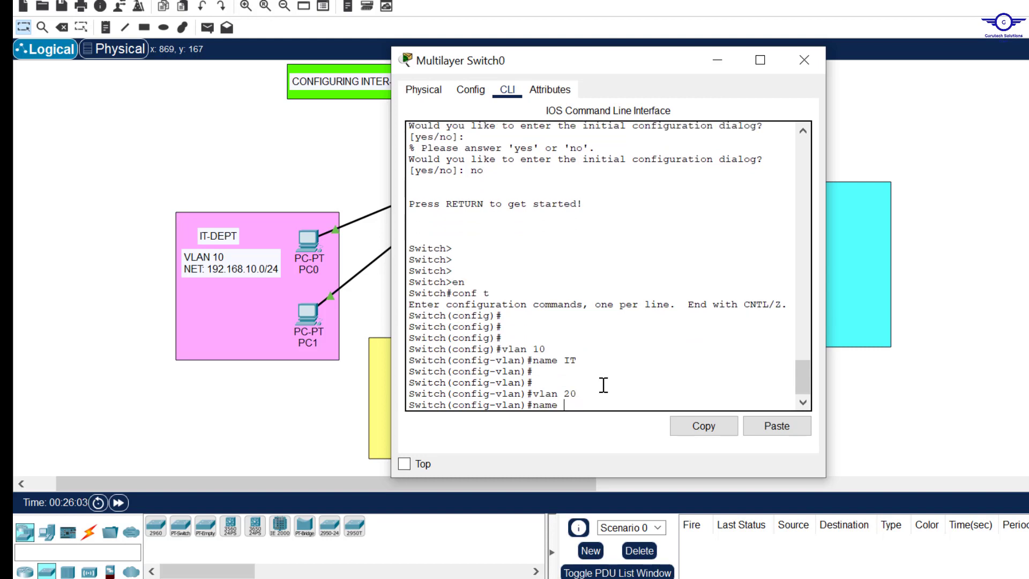
{"action": "key", "text": "Return"}
{"action": "key", "text": "Return"}
{"action": "key", "text": "Return"}
Create VLAN 30 on the multilayer switch and name it FIN.
{"action": "key", "text": "Up"}
{"action": "key", "text": "Up"}
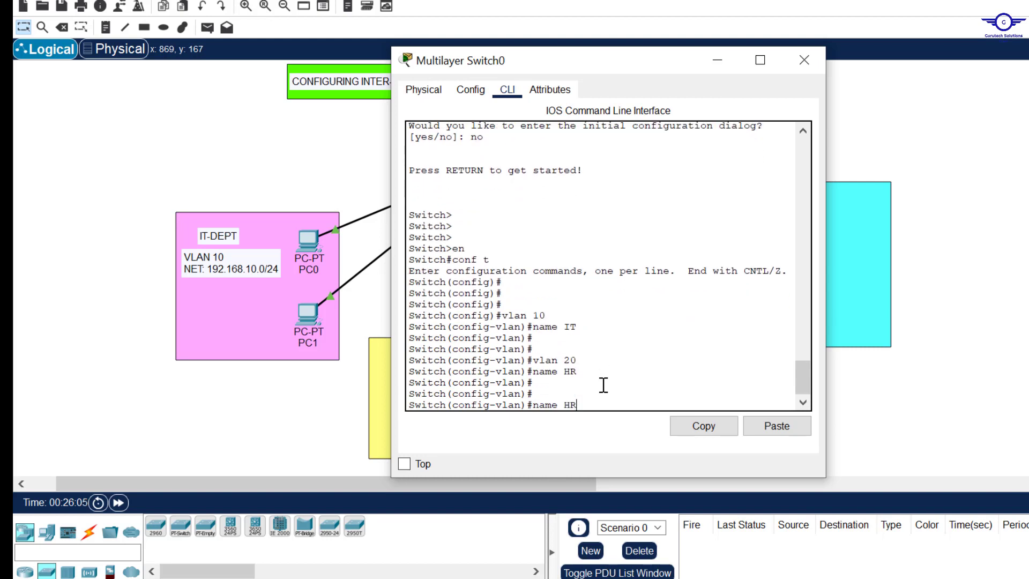
{"action": "key", "text": "BackSpace"}
{"action": "type", "text": "3"}
{"action": "key", "text": "Return"}
{"action": "key", "text": "Up"}
{"action": "key", "text": "Up"}
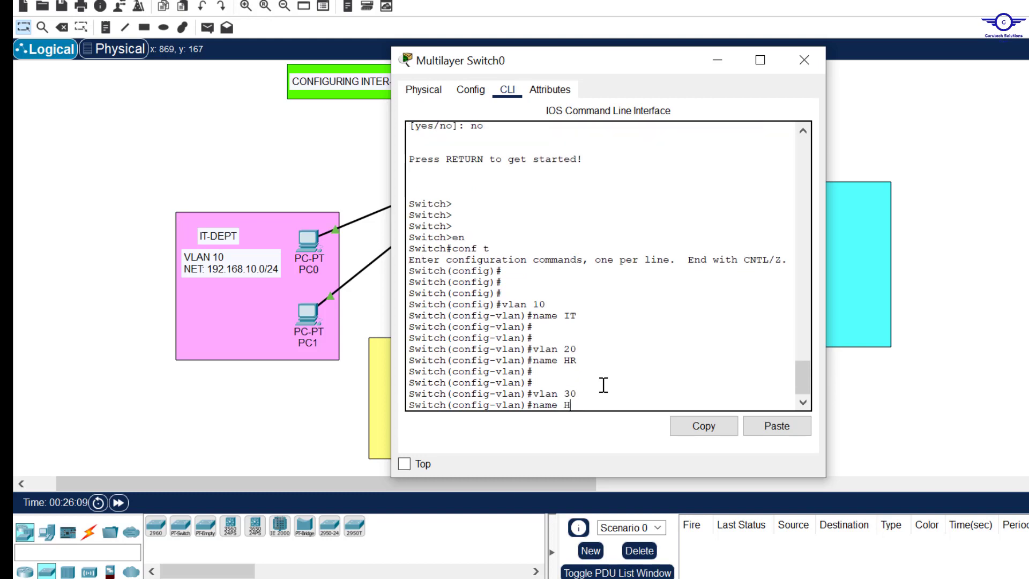
{"action": "type", "text": "FIN"}
{"action": "key", "text": "Return"}
{"action": "key", "text": "Return"}
Exit VLAN configuration mode and close the multilayer switch's window.
{"action": "type", "text": "ex"}
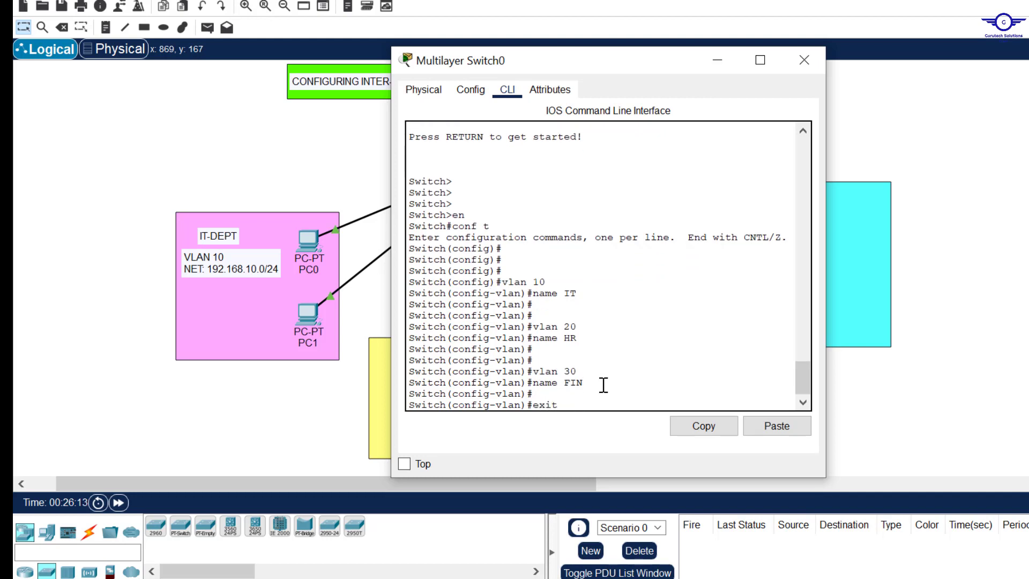
{"action": "type", "text": "it"}
{"action": "key", "text": "Return"}
{"action": "key", "text": "Return"}
{"action": "key", "text": "Return"}
{"action": "left_click", "coordinate": [804, 61]}
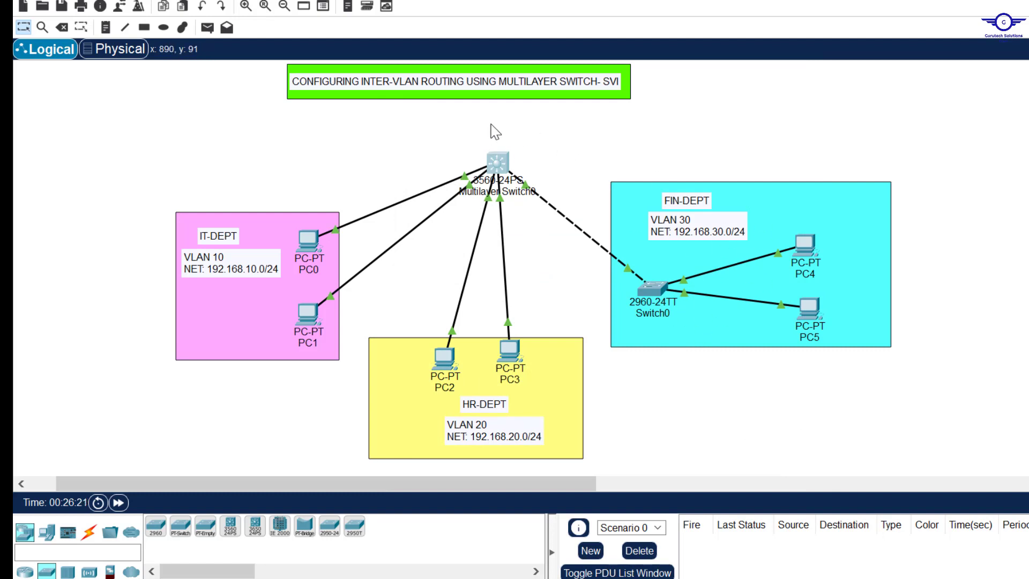
{"action": "left_click_drag", "start_coordinate": [448, 133], "coordinate": [575, 193]}
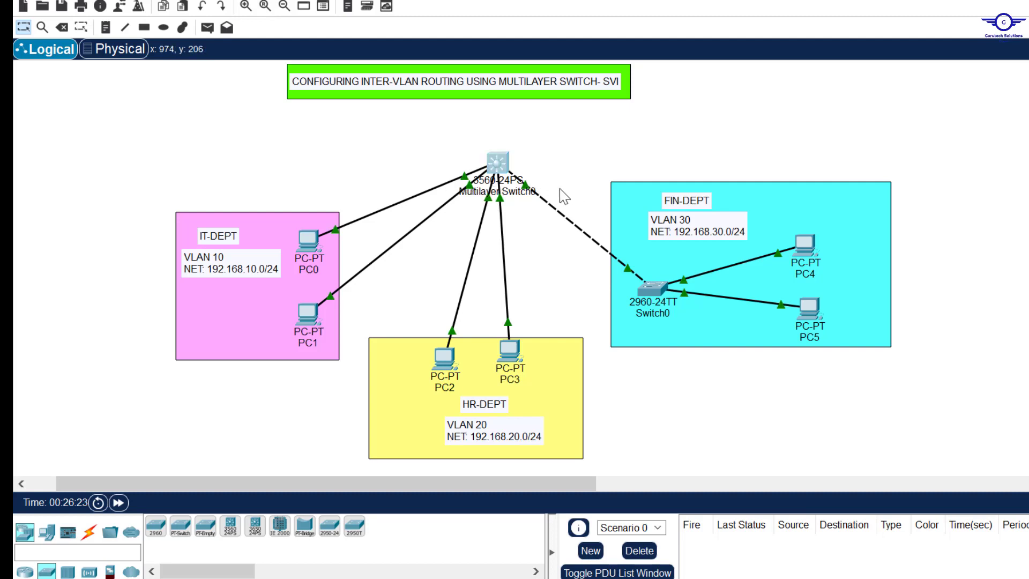
{"action": "left_click", "coordinate": [619, 144]}
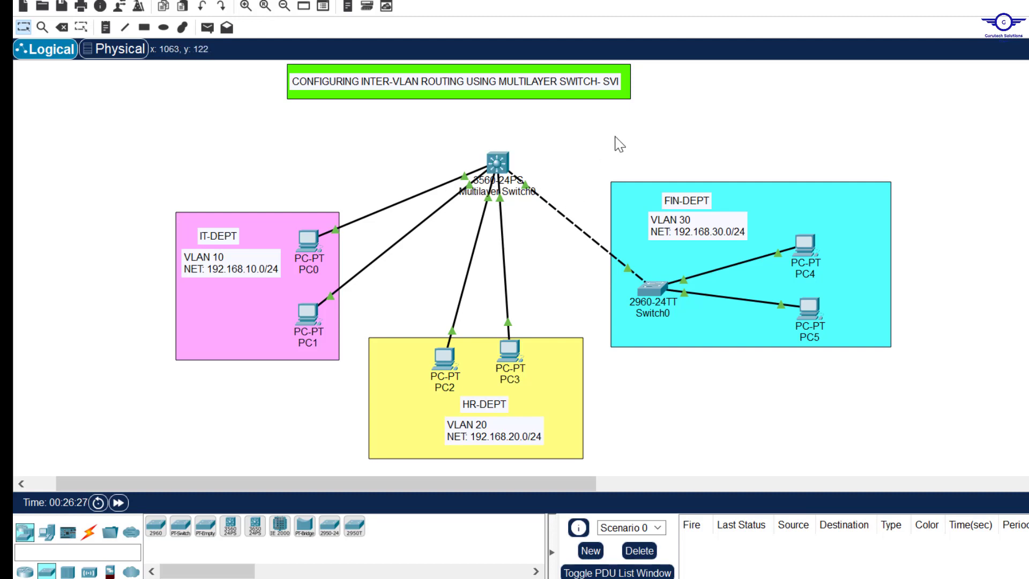
{"action": "left_click_drag", "start_coordinate": [465, 131], "coordinate": [541, 205]}
Enable the preference to always show port labels in the logical workspace and close the preferences.
{"action": "left_click", "coordinate": [100, 2]}
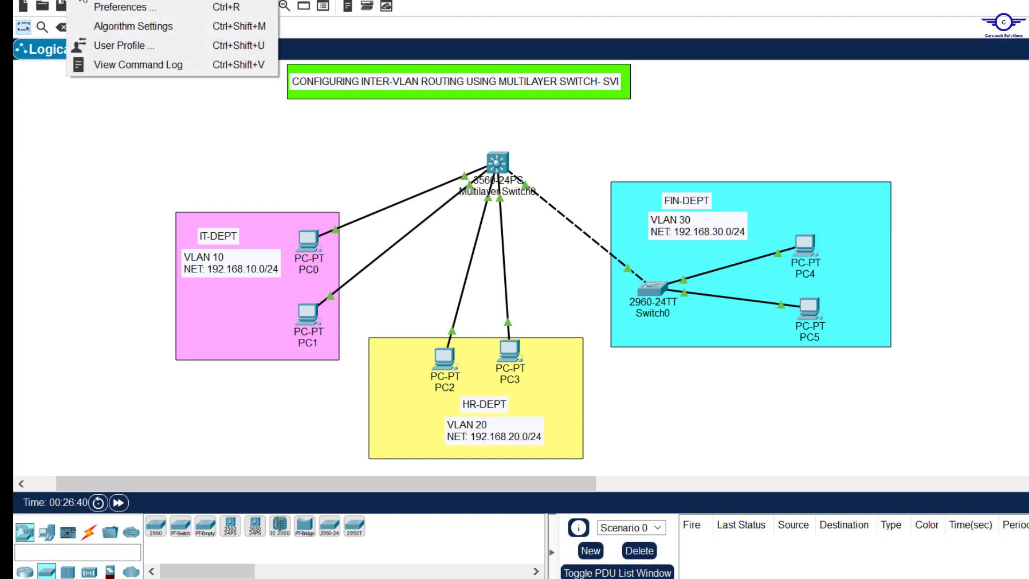
{"action": "left_click", "coordinate": [110, 11]}
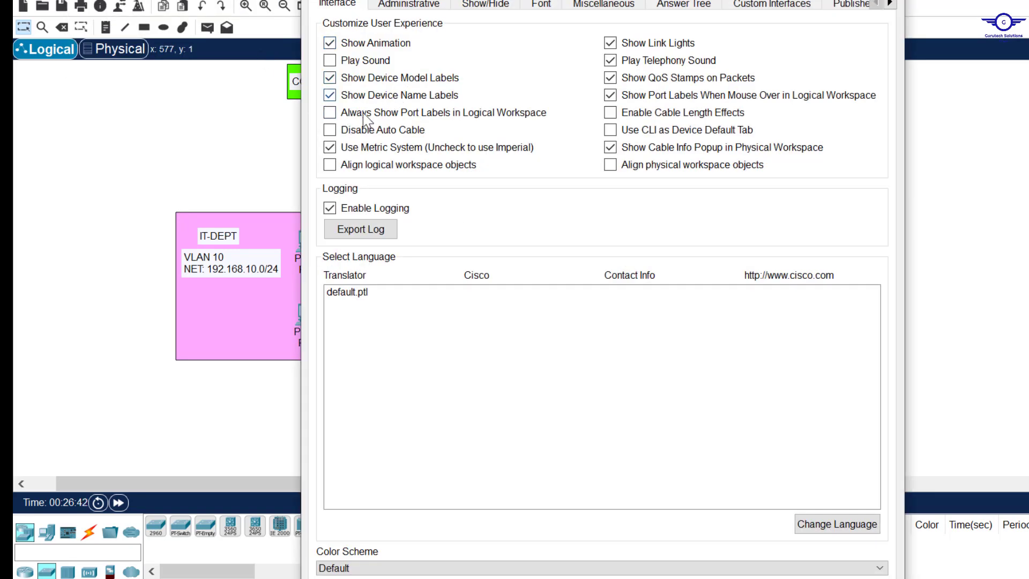
{"action": "left_click", "coordinate": [333, 114]}
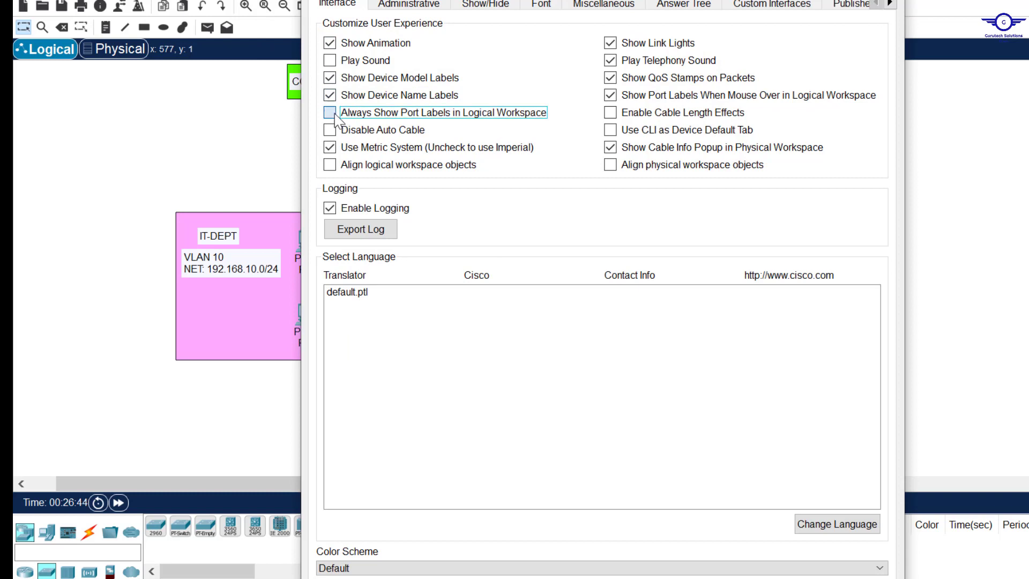
{"action": "key", "text": "Escape"}
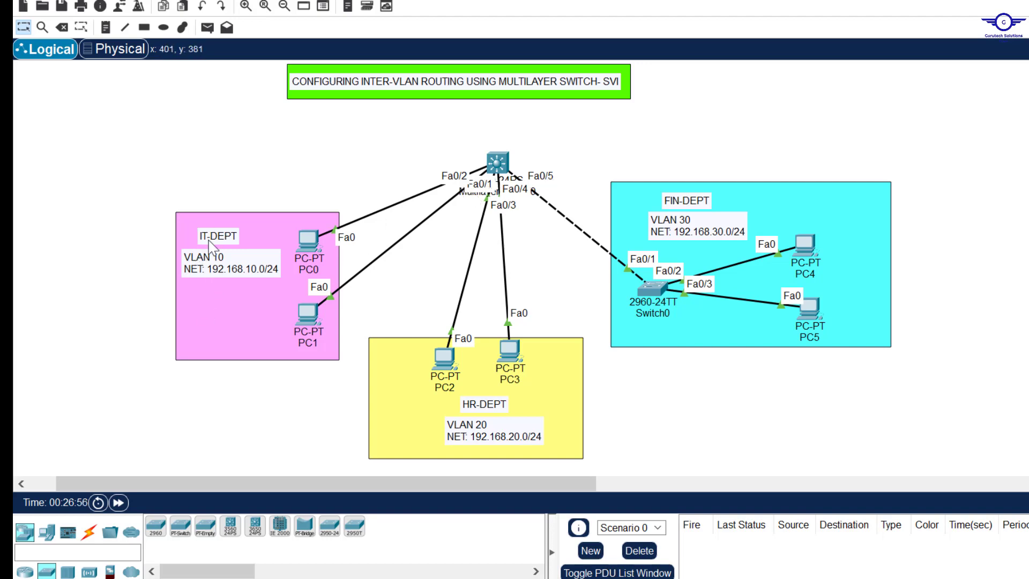
Set the interface range fa0/1-2 on the multilayer switch to switchport mode access.
{"action": "left_click", "coordinate": [498, 161]}
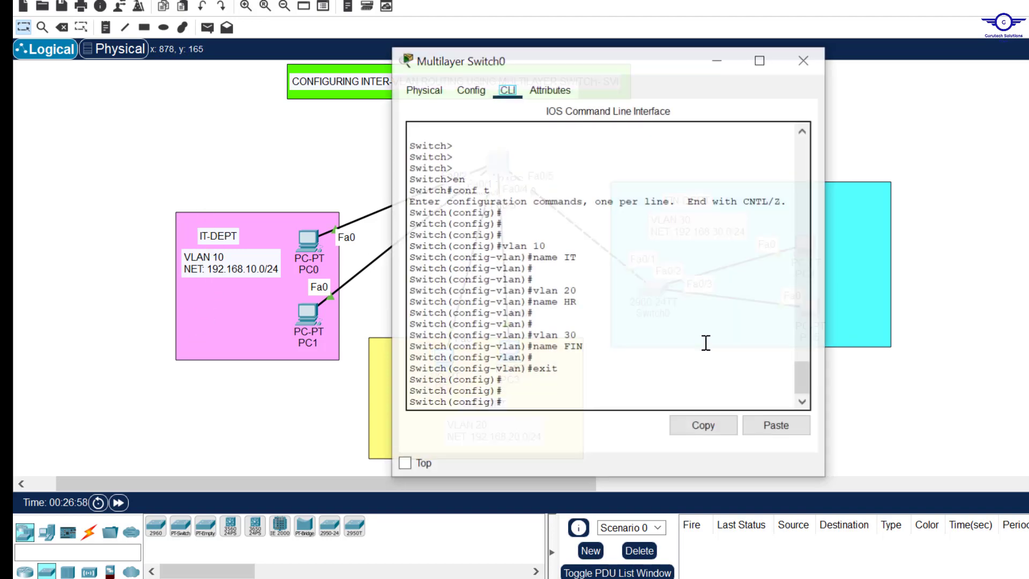
{"action": "type", "text": "int range"}
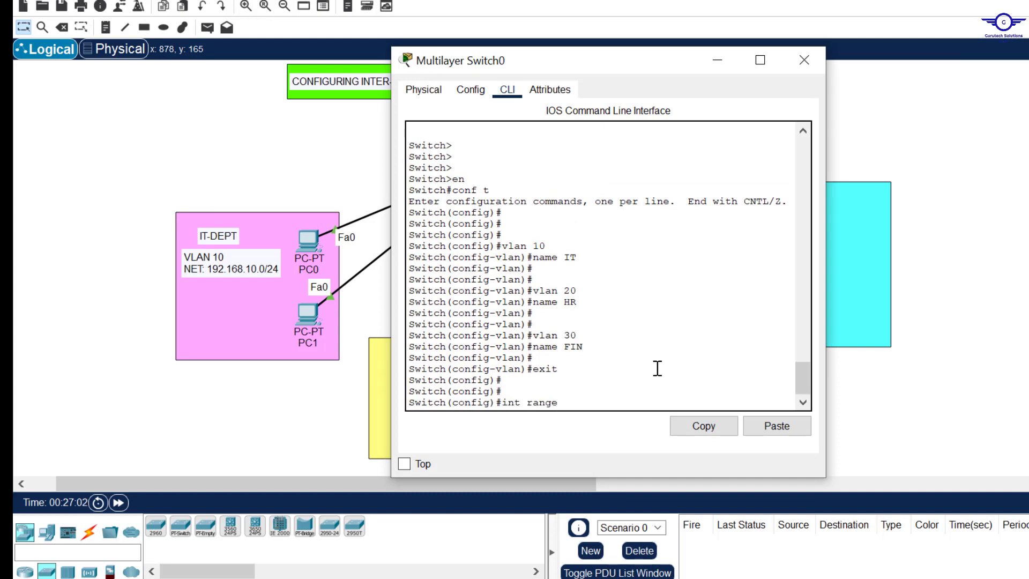
{"action": "type", "text": " fa0/1-2"}
{"action": "key", "text": "Return"}
{"action": "key", "text": "Return"}
{"action": "key", "text": "Return"}
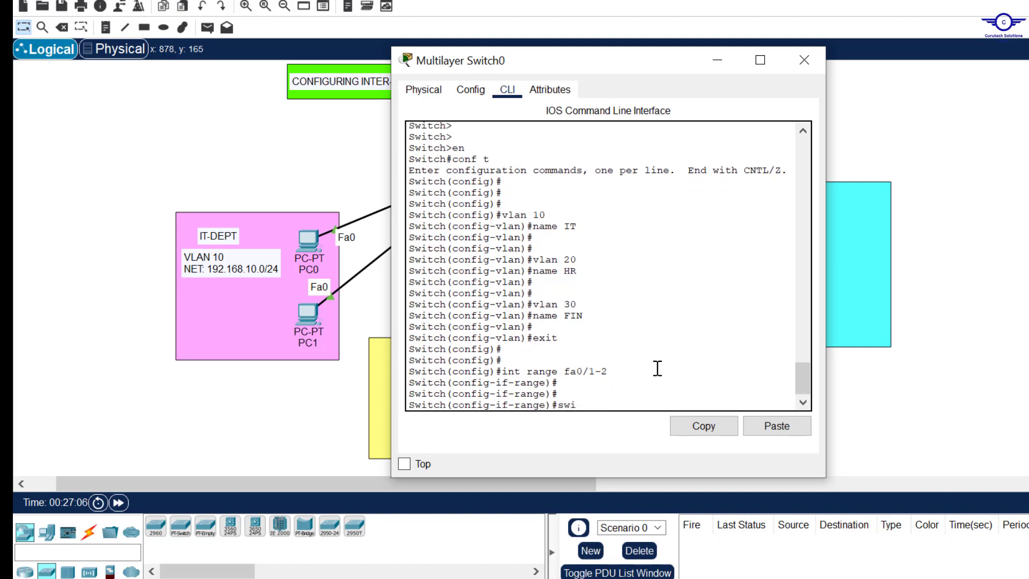
{"action": "type", "text": "swi"}
{"action": "key", "text": "Tab"}
{"action": "type", "text": "m"}
{"action": "key", "text": "Tab"}
{"action": "type", "text": "a"}
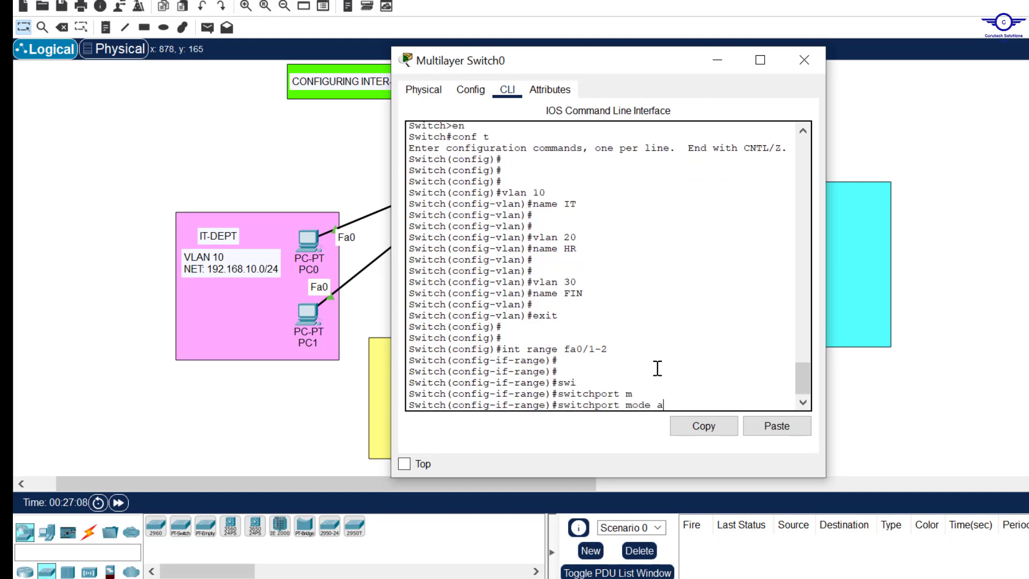
{"action": "key", "text": "Tab"}
{"action": "key", "text": "Return"}
{"action": "key", "text": "Return"}
Assign the multilayer switch's fa0/1-2 port range to access VLAN 10, exit interface configuration and close the switch's window.
{"action": "type", "text": "sw"}
{"action": "key", "text": "Tab"}
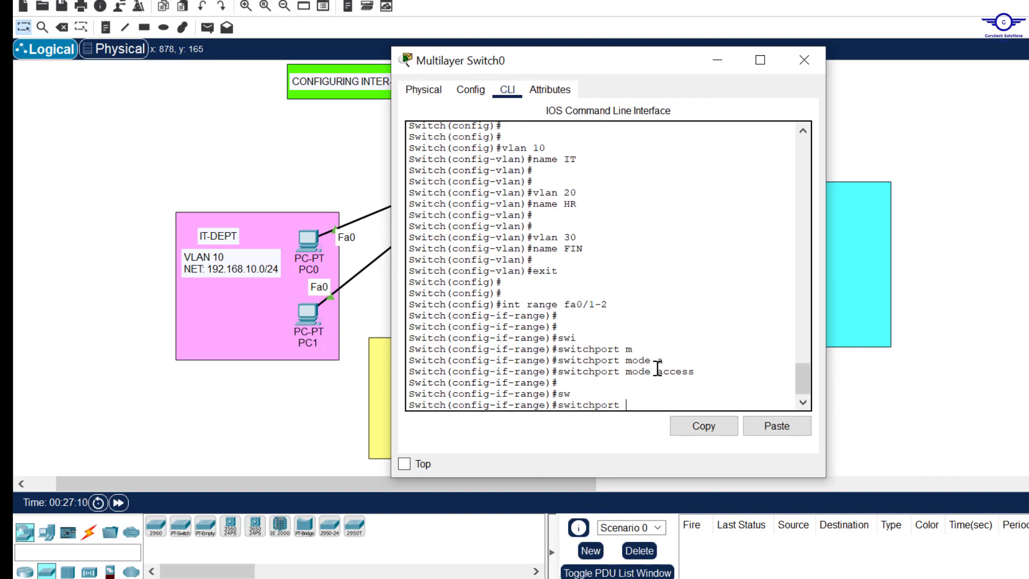
{"action": "type", "text": "c"}
{"action": "key", "text": "Tab"}
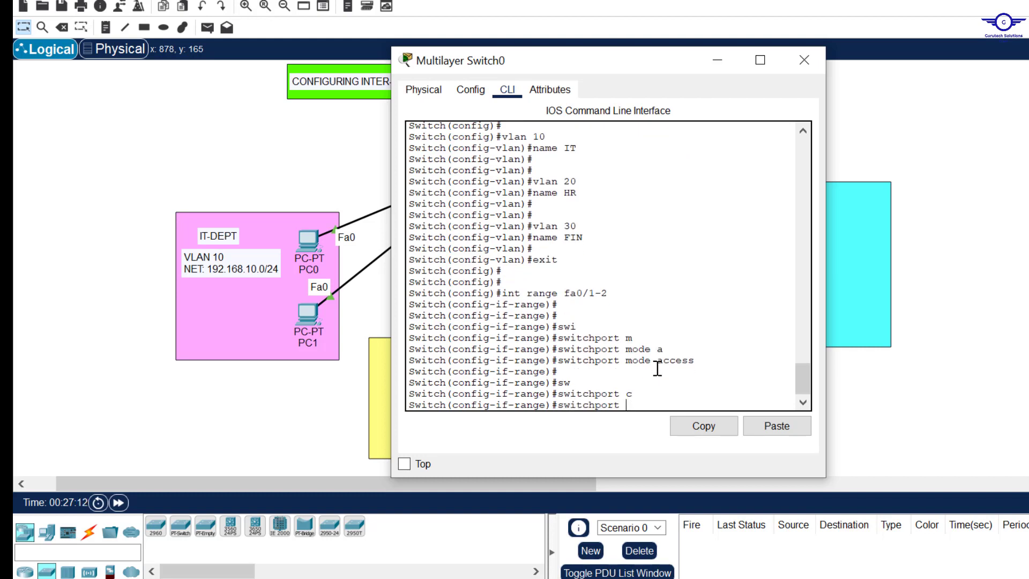
{"action": "type", "text": "a"}
{"action": "key", "text": "Tab"}
{"action": "type", "text": "v"}
{"action": "key", "text": "Tab"}
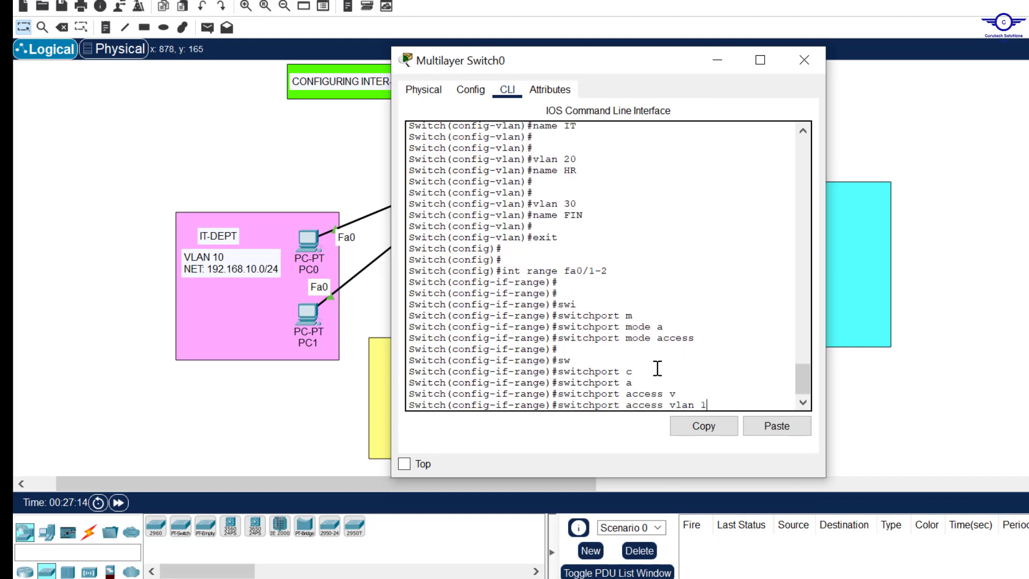
{"action": "key", "text": "Return"}
{"action": "type", "text": "ex"}
{"action": "key", "text": "Return"}
{"action": "key", "text": "Return"}
{"action": "key", "text": "Return"}
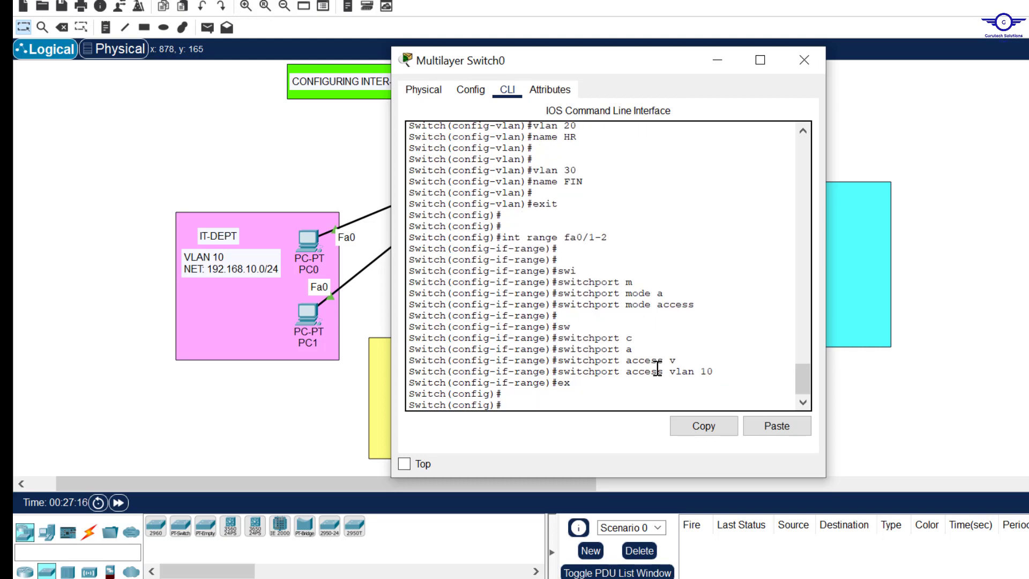
{"action": "left_click", "coordinate": [804, 60]}
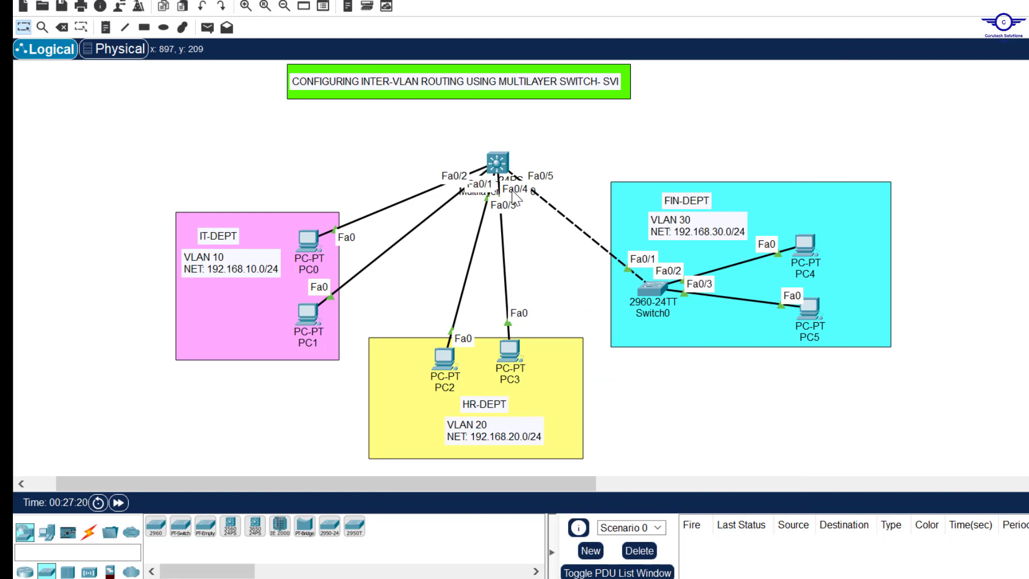
Set the interface range fa0/3-4 on the multilayer switch to switchport mode access.
{"action": "left_click", "coordinate": [498, 167]}
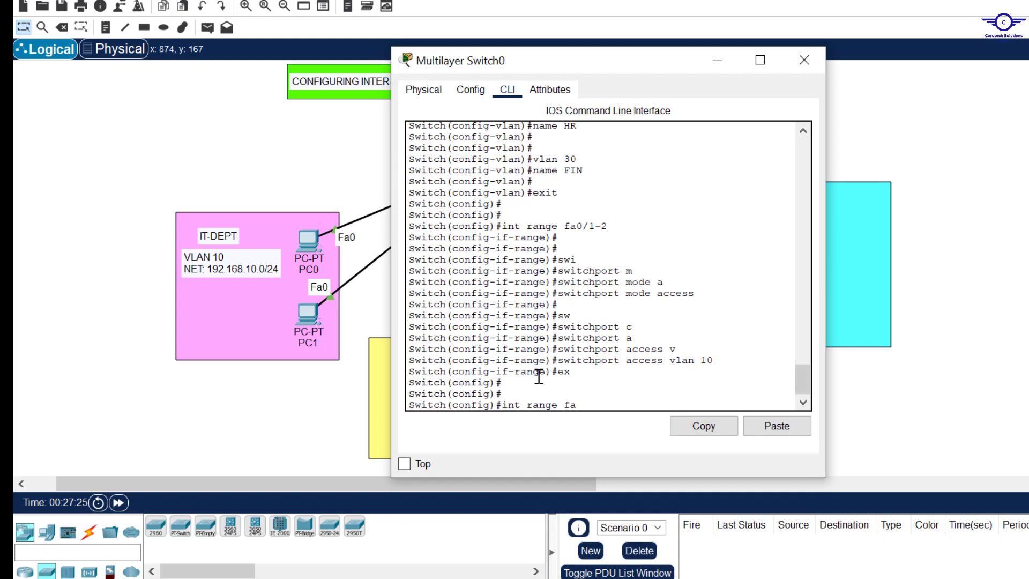
{"action": "type", "text": "int range fa0/3-4"}
{"action": "key", "text": "Return"}
{"action": "key", "text": "Up"}
{"action": "key", "text": "Up"}
{"action": "key", "text": "Up"}
{"action": "key", "text": "Up"}
{"action": "key", "text": "Up"}
{"action": "key", "text": "Up"}
{"action": "key", "text": "Up"}
{"action": "key", "text": "Up"}
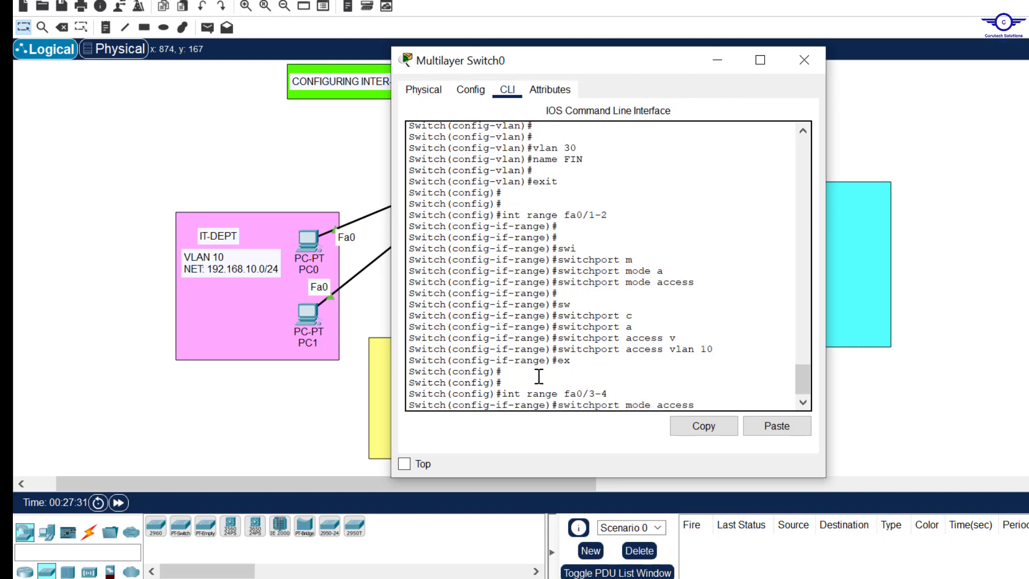
{"action": "key", "text": "Return"}
Assign the multilayer switch's fa0/3-4 port range to access VLAN 20, exit interface configuration and close the switch's window.
{"action": "key", "text": "Up"}
{"action": "key", "text": "Up"}
{"action": "key", "text": "Up"}
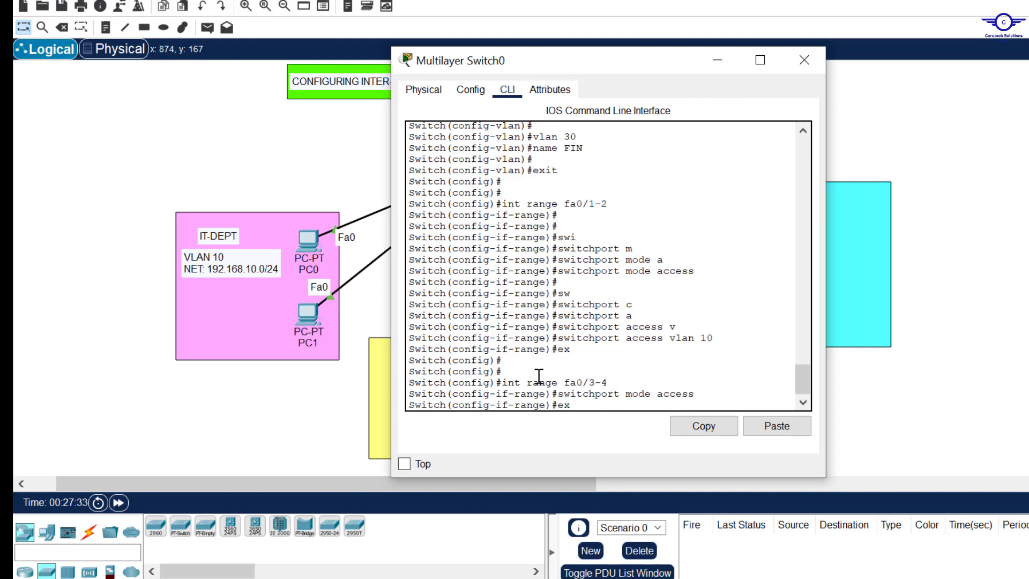
{"action": "key", "text": "Up"}
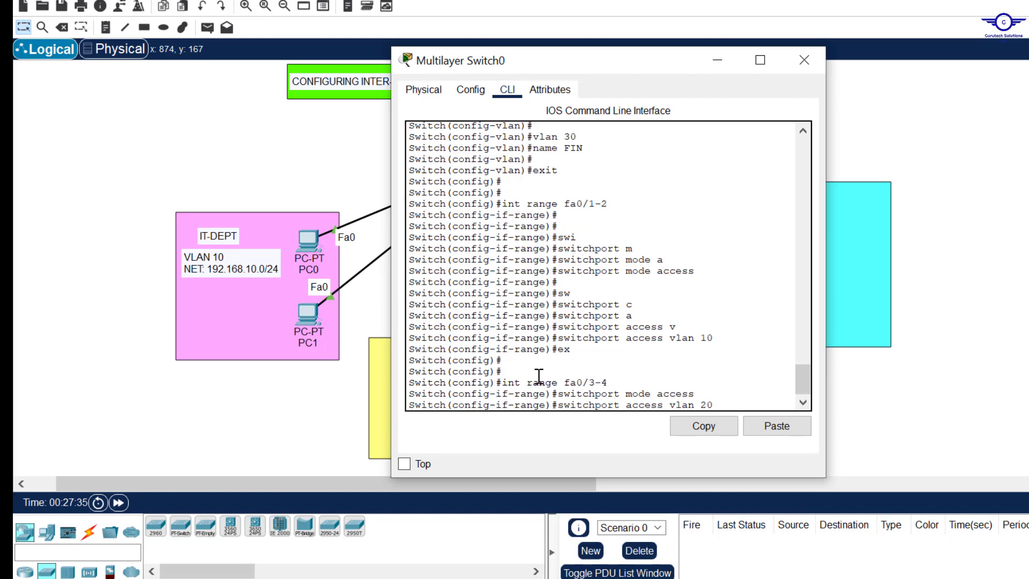
{"action": "key", "text": "Return"}
{"action": "key", "text": "Return"}
{"action": "key", "text": "Return"}
{"action": "type", "text": "ex"}
{"action": "key", "text": "Return"}
{"action": "key", "text": "Return"}
{"action": "key", "text": "Return"}
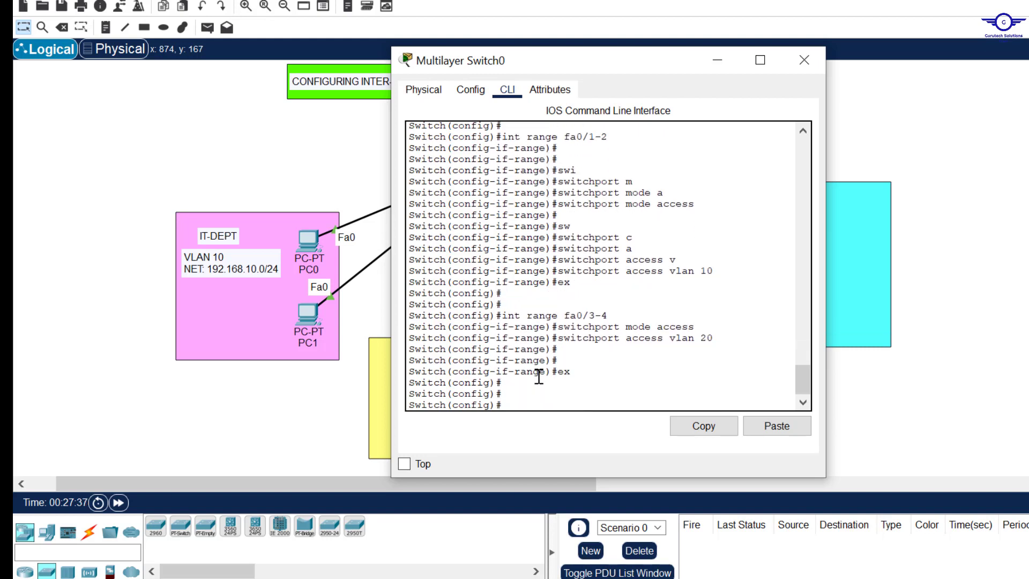
{"action": "left_click", "coordinate": [804, 59]}
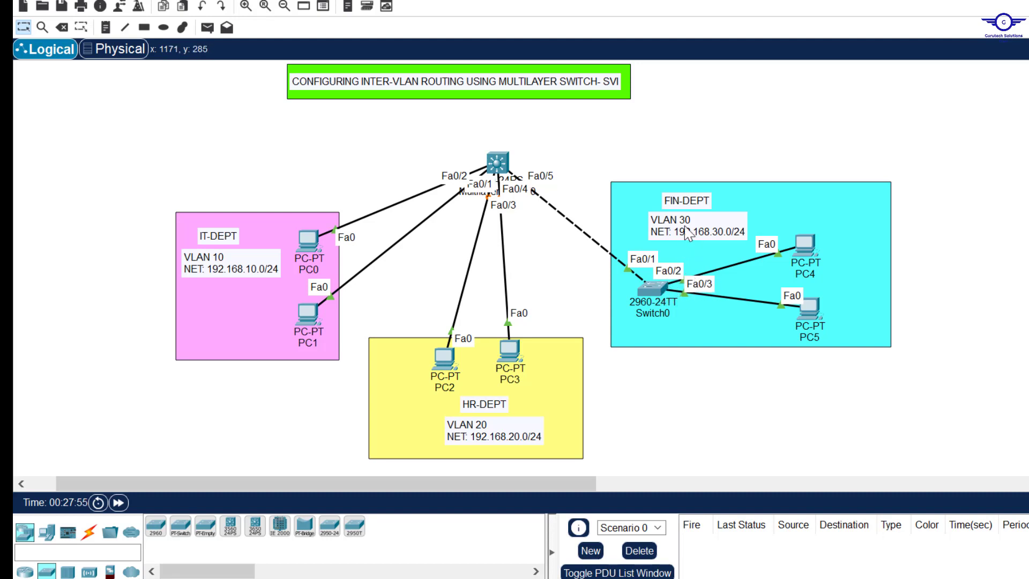
Open the command line of Switch0 in the FIN department and enter global configuration mode.
{"action": "left_click", "coordinate": [653, 290]}
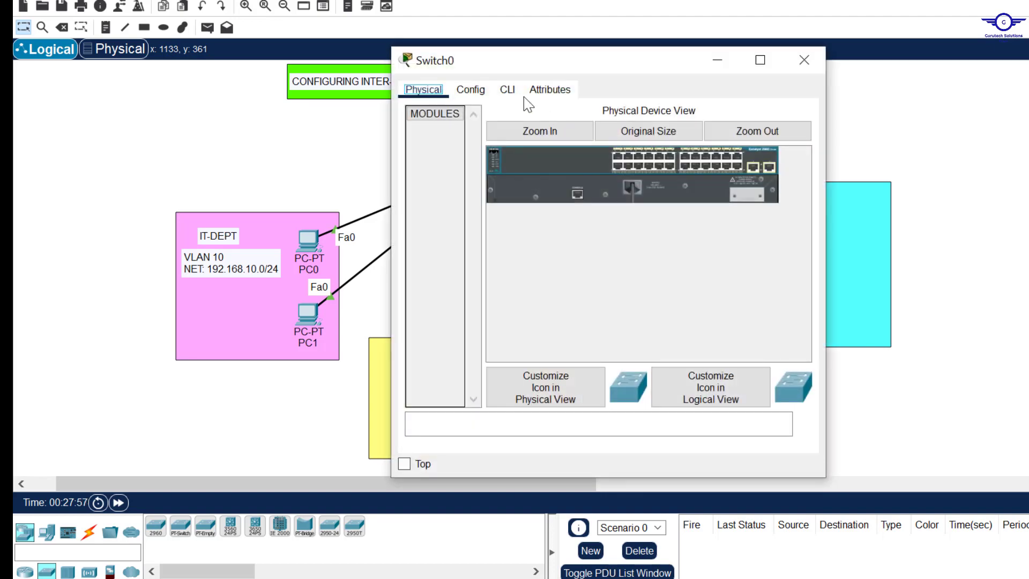
{"action": "left_click", "coordinate": [507, 91]}
{"action": "key", "text": "Return"}
{"action": "key", "text": "Return"}
{"action": "type", "text": "e"}
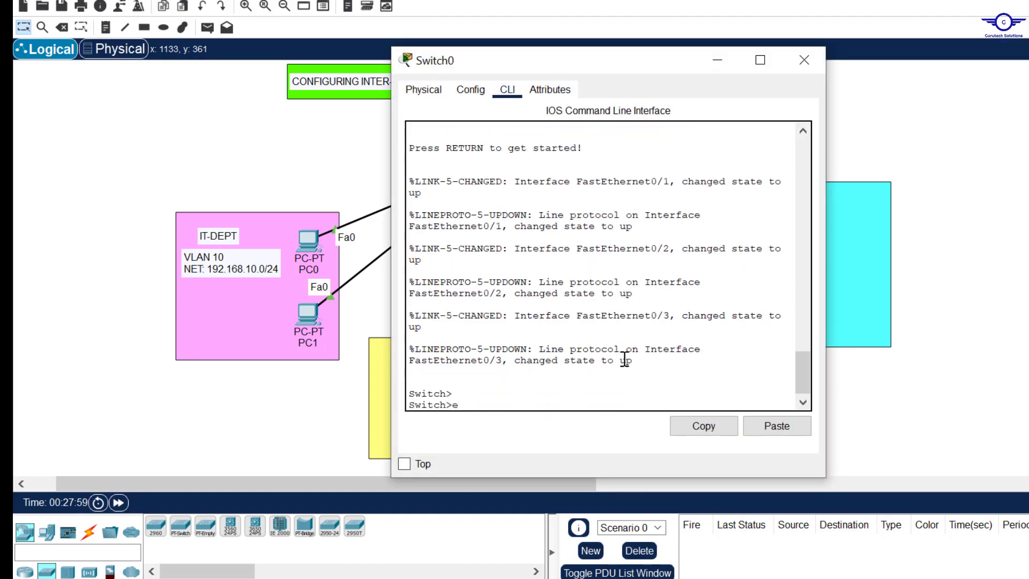
{"action": "type", "text": "n"}
{"action": "key", "text": "Return"}
{"action": "type", "text": "conf t"}
{"action": "key", "text": "Return"}
{"action": "key", "text": "Return"}
{"action": "key", "text": "Return"}
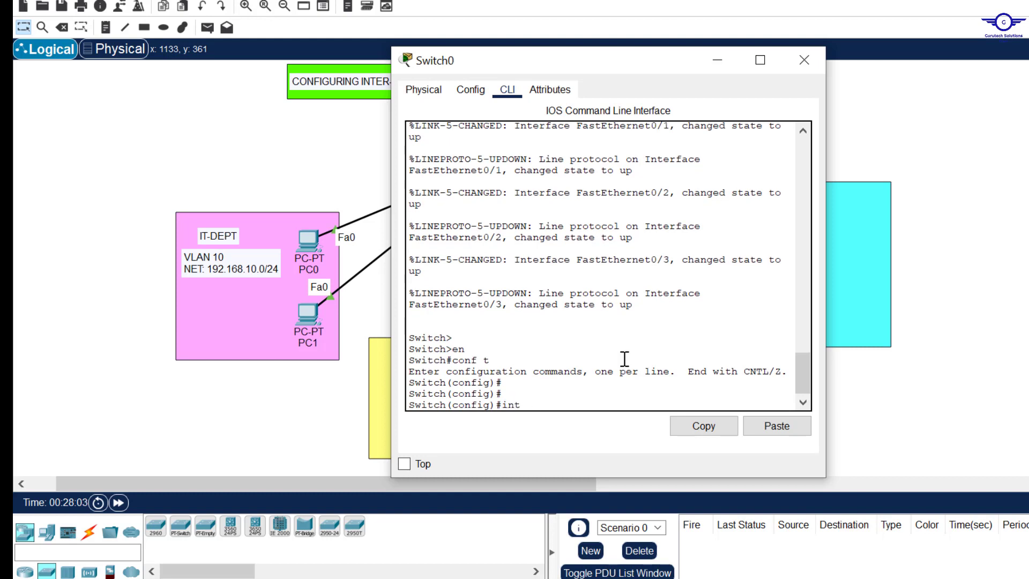
Set the interface range fa0/2-3 on Switch0 to switchport mode access.
{"action": "type", "text": "int range fa0/2-3"}
{"action": "key", "text": "Return"}
{"action": "type", "text": "d"}
{"action": "key", "text": "BackSpace"}
{"action": "type", "text": "s"}
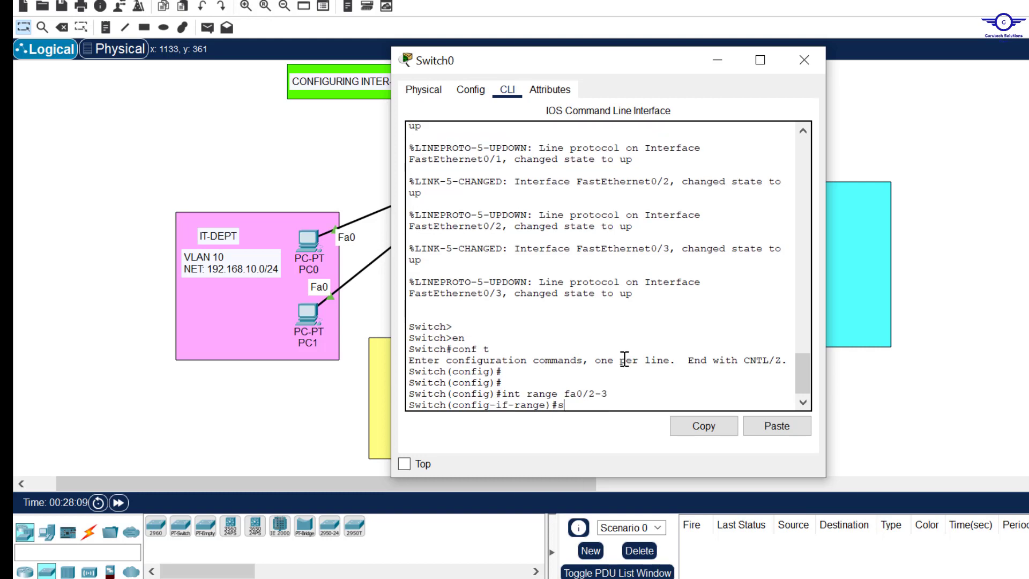
{"action": "type", "text": "w"}
{"action": "key", "text": "Tab"}
{"action": "type", "text": "m"}
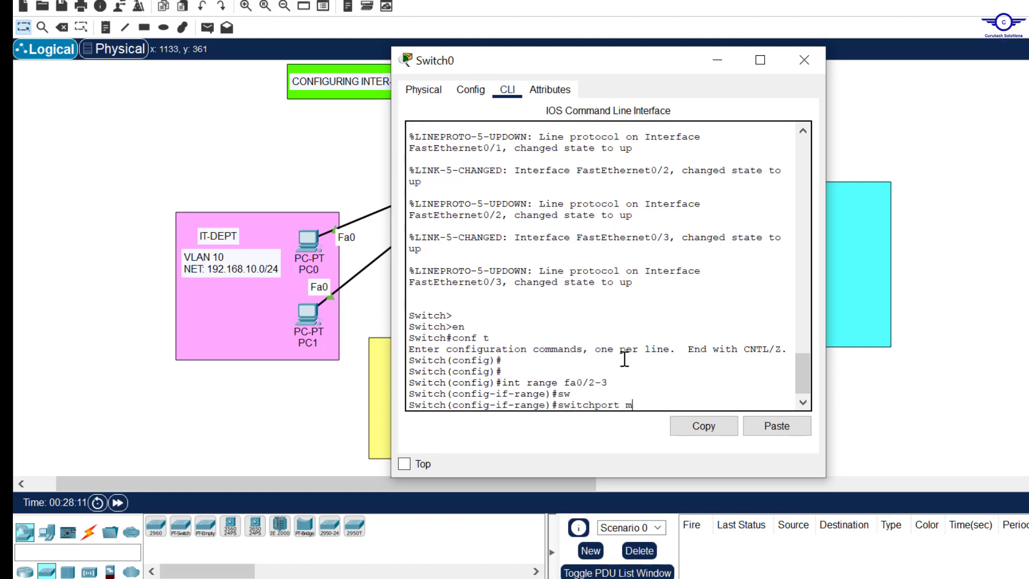
{"action": "key", "text": "Tab"}
{"action": "type", "text": "a"}
{"action": "key", "text": "Tab"}
{"action": "key", "text": "Return"}
Assign Switch0's fa0/2-3 port range to access VLAN 30, exit interface configuration and close the switch's window.
{"action": "type", "text": "sw"}
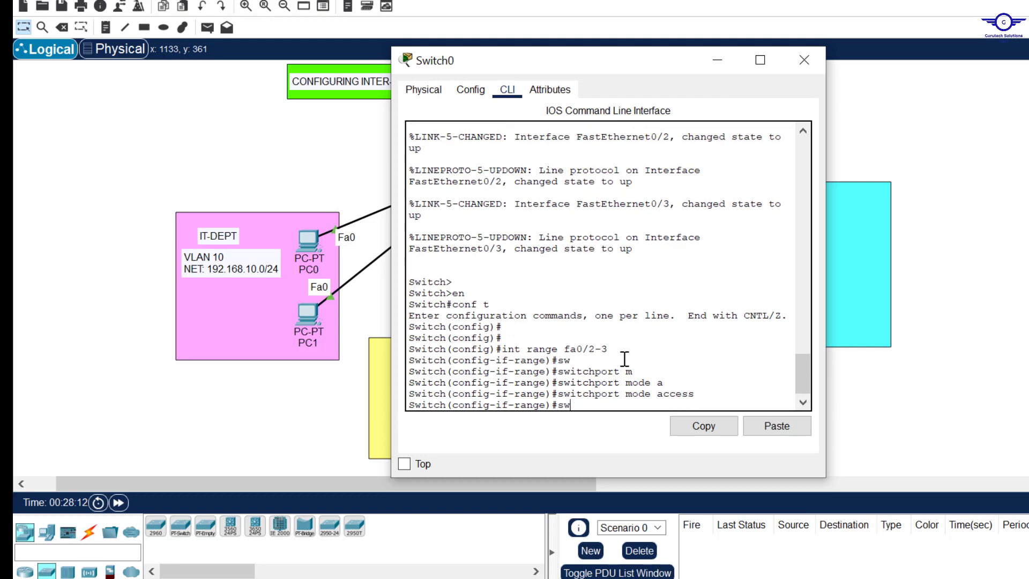
{"action": "key", "text": "Tab"}
{"action": "type", "text": "a"}
{"action": "key", "text": "Tab"}
{"action": "type", "text": "v"}
{"action": "key", "text": "Tab"}
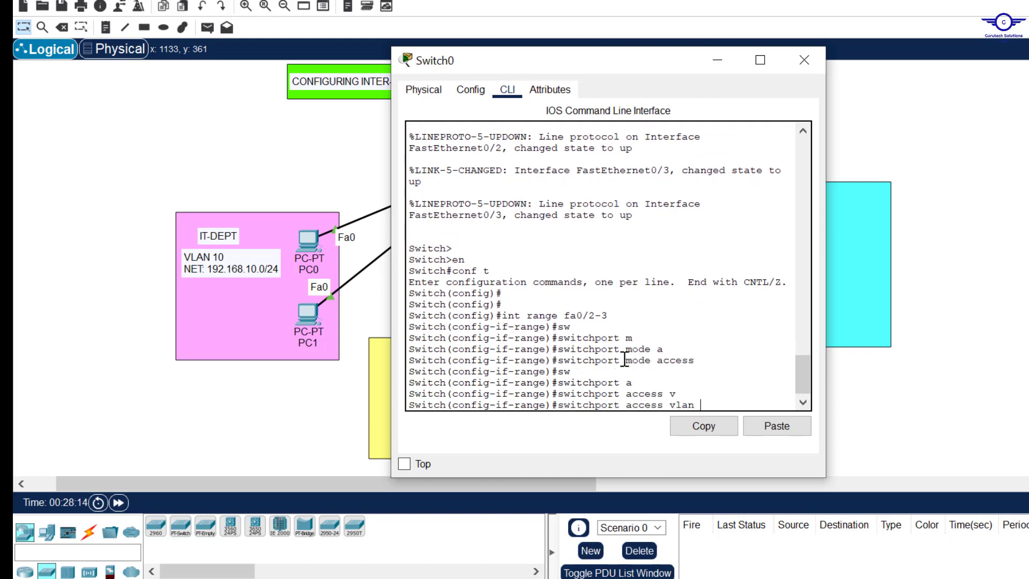
{"action": "type", "text": "30"}
{"action": "key", "text": "Return"}
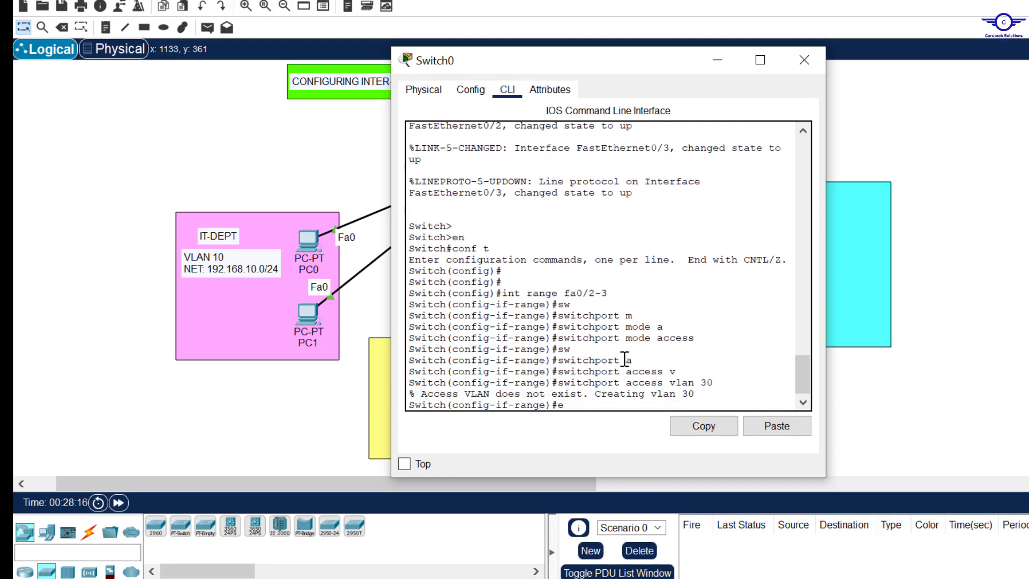
{"action": "type", "text": "exit"}
{"action": "key", "text": "Return"}
{"action": "key", "text": "Return"}
{"action": "key", "text": "Return"}
{"action": "key", "text": "Return"}
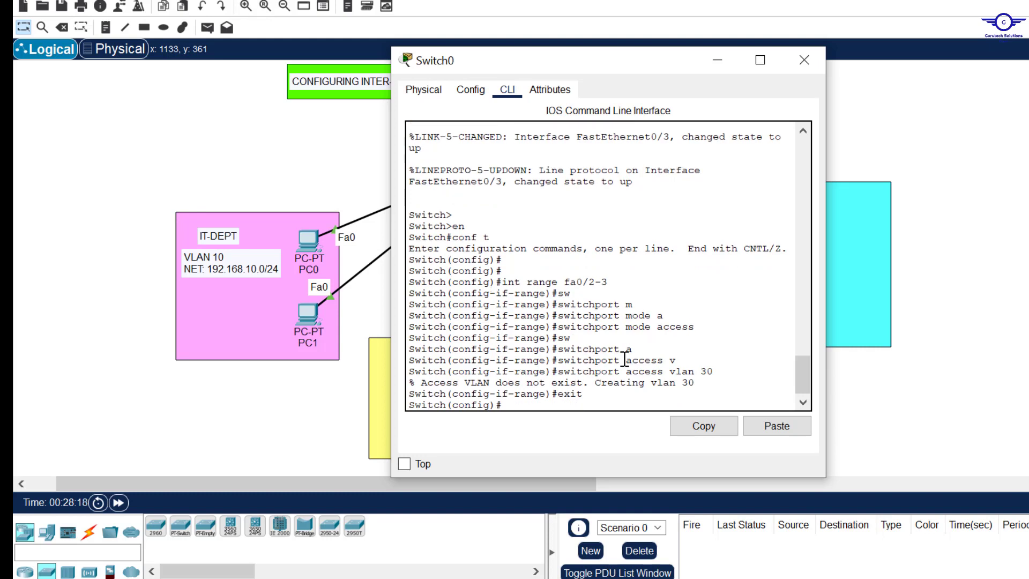
{"action": "left_click", "coordinate": [804, 59]}
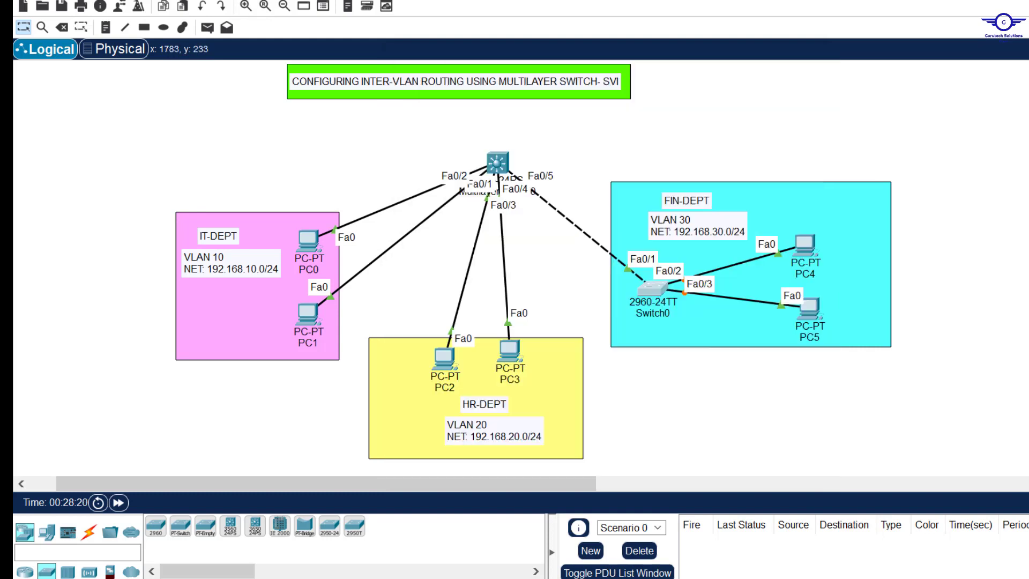
Reopen Switch0, name its VLAN 30 FIN and exit VLAN configuration mode.
{"action": "left_click", "coordinate": [657, 287]}
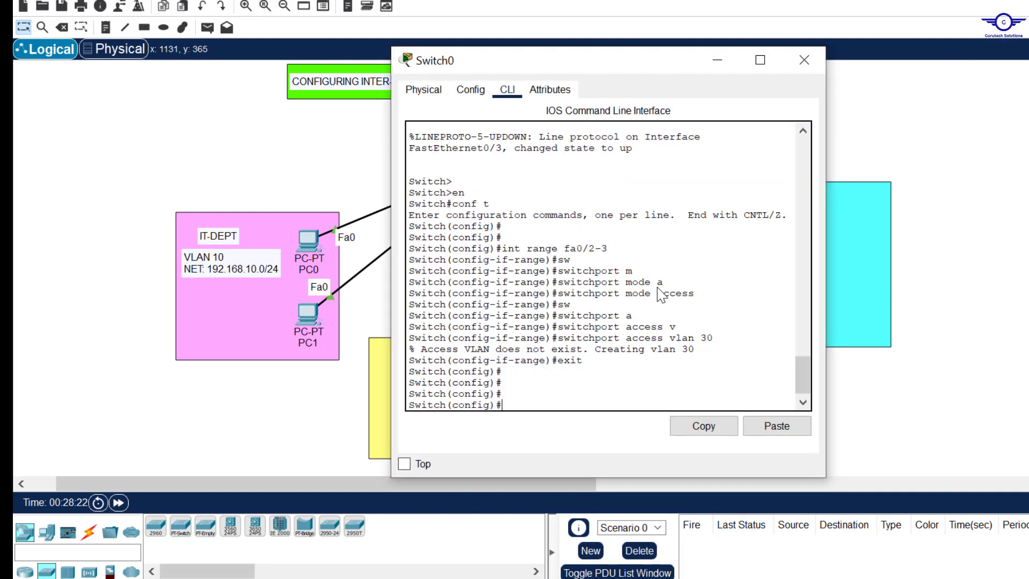
{"action": "type", "text": "vlan 30"}
{"action": "key", "text": "Return"}
{"action": "type", "text": "name FIN"}
{"action": "key", "text": "Return"}
{"action": "type", "text": "3e"}
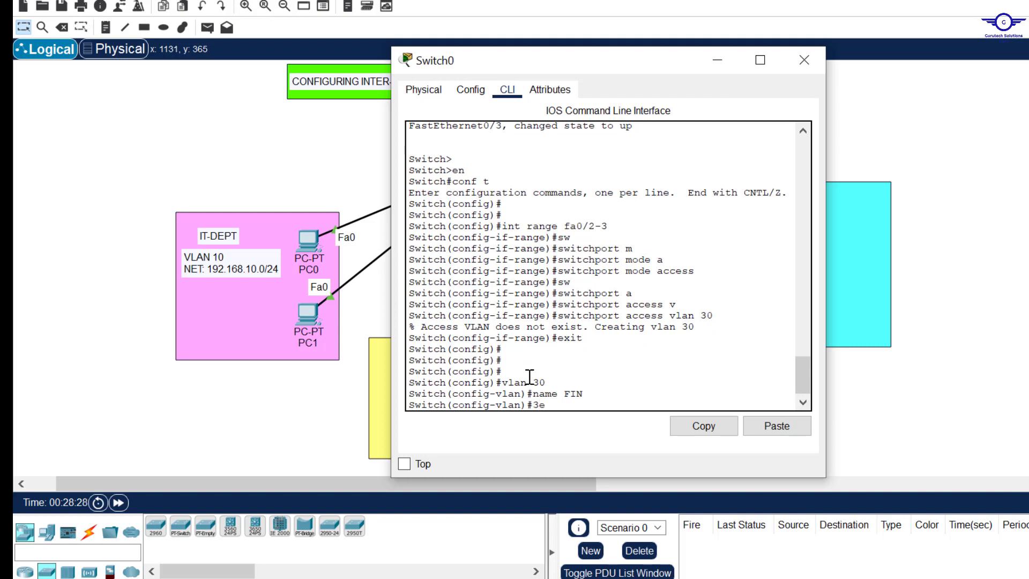
{"action": "type", "text": "x"}
{"action": "key", "text": "Return"}
{"action": "type", "text": "ex"}
{"action": "key", "text": "Return"}
{"action": "key", "text": "Return"}
{"action": "key", "text": "Return"}
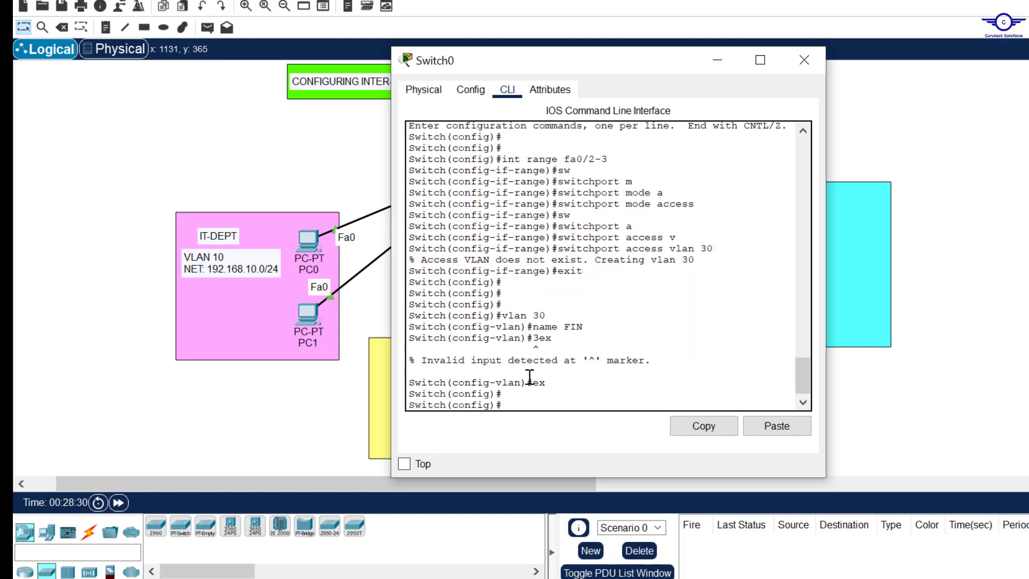
Save Switch0's configuration with do wr and close its window.
{"action": "type", "text": "do wr"}
{"action": "key", "text": "Return"}
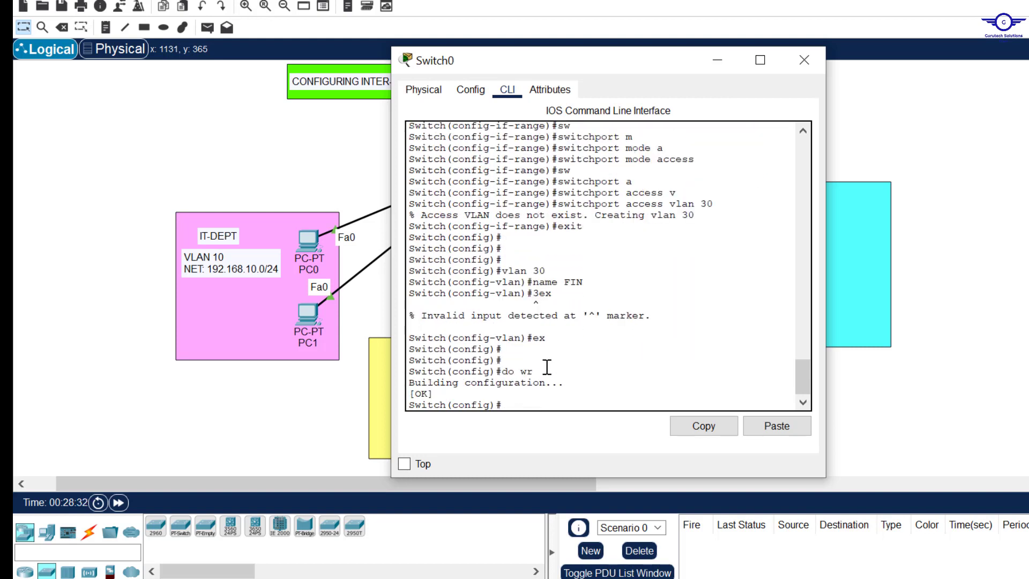
{"action": "left_click", "coordinate": [804, 60]}
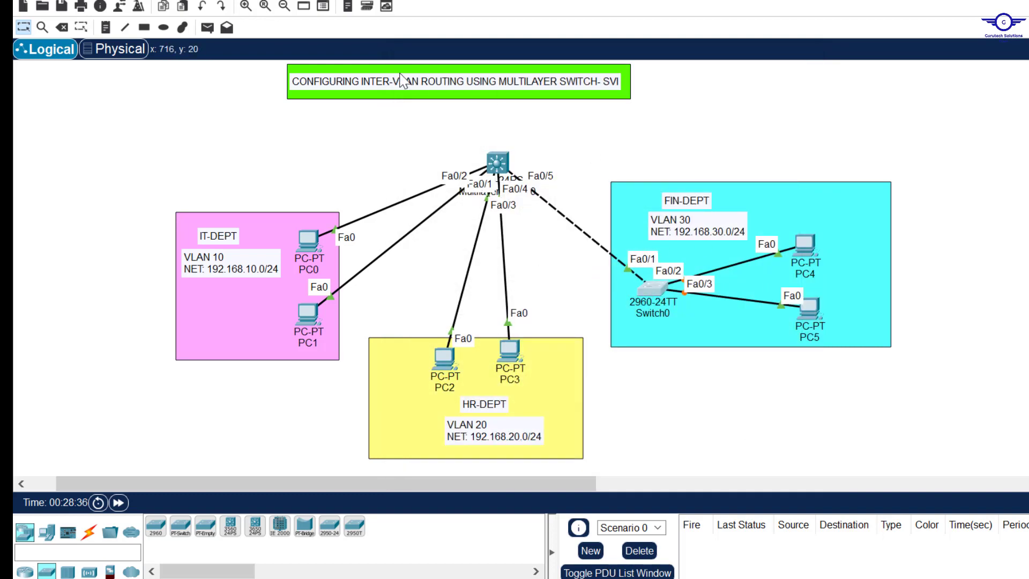
Disable the preference to always show port labels in the logical workspace and close the preferences.
{"action": "left_click", "coordinate": [88, 2]}
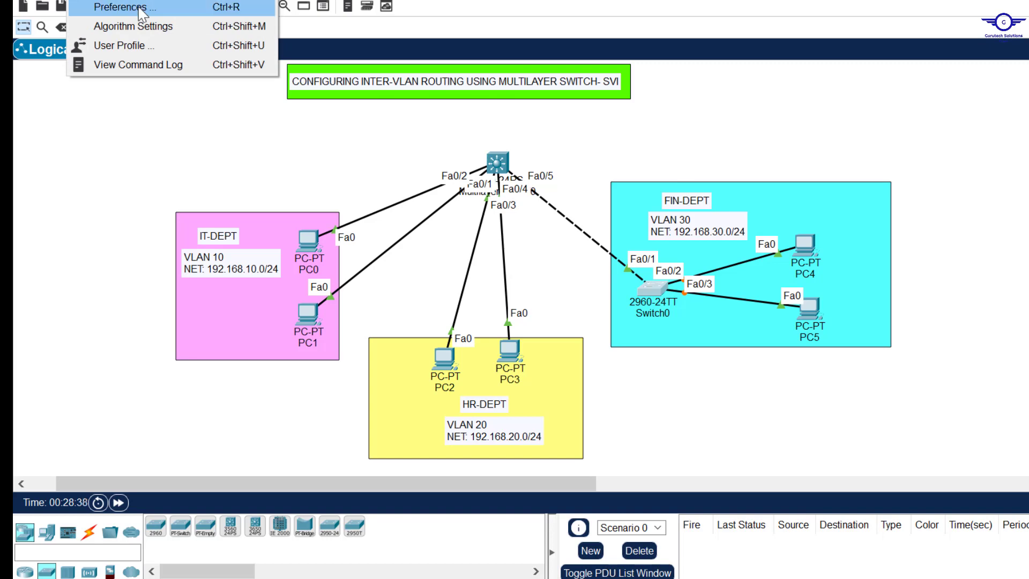
{"action": "left_click", "coordinate": [140, 10]}
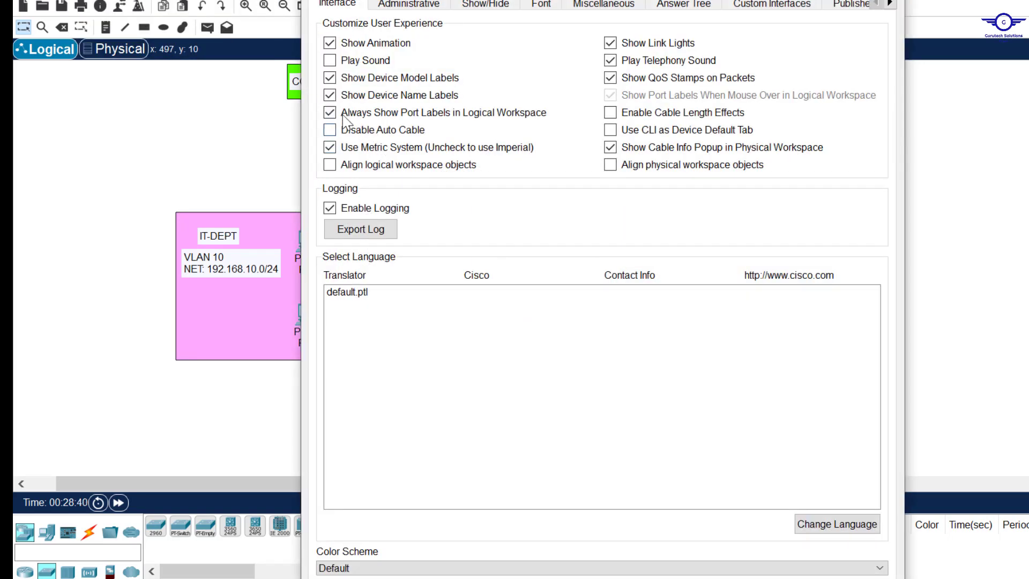
{"action": "left_click", "coordinate": [340, 114]}
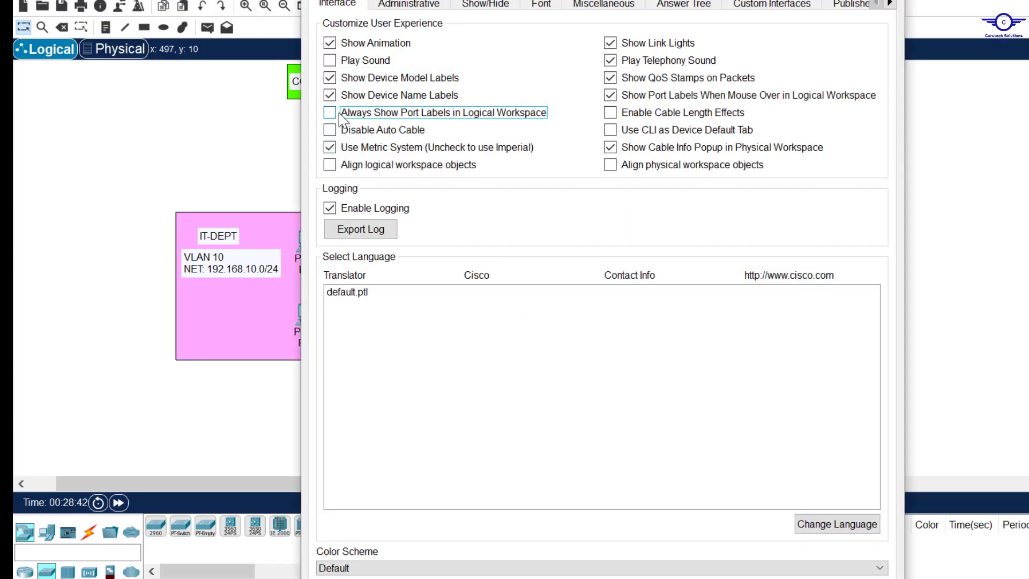
{"action": "left_click", "coordinate": [614, 98]}
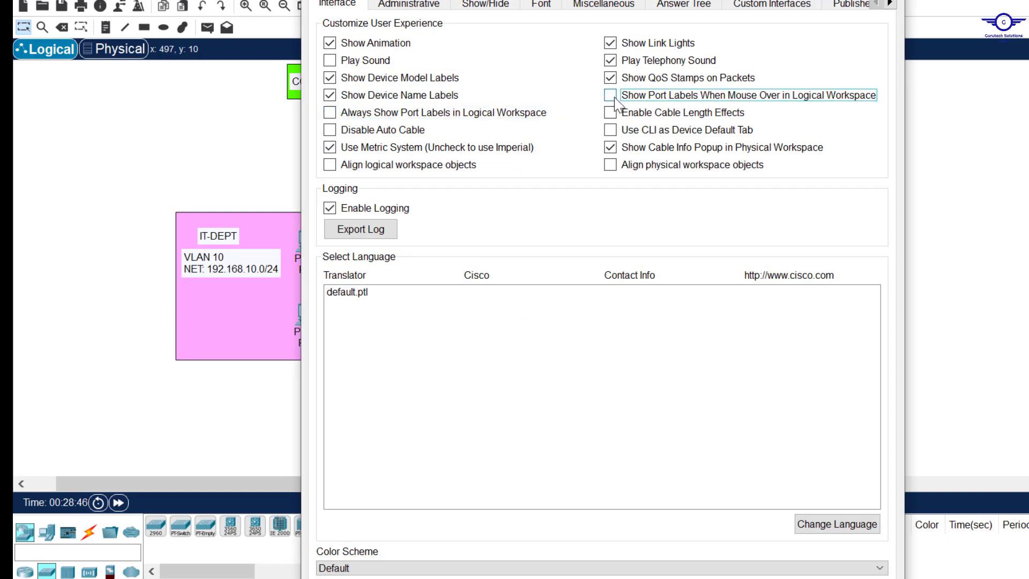
{"action": "left_click", "coordinate": [611, 97]}
{"action": "key", "text": "Escape"}
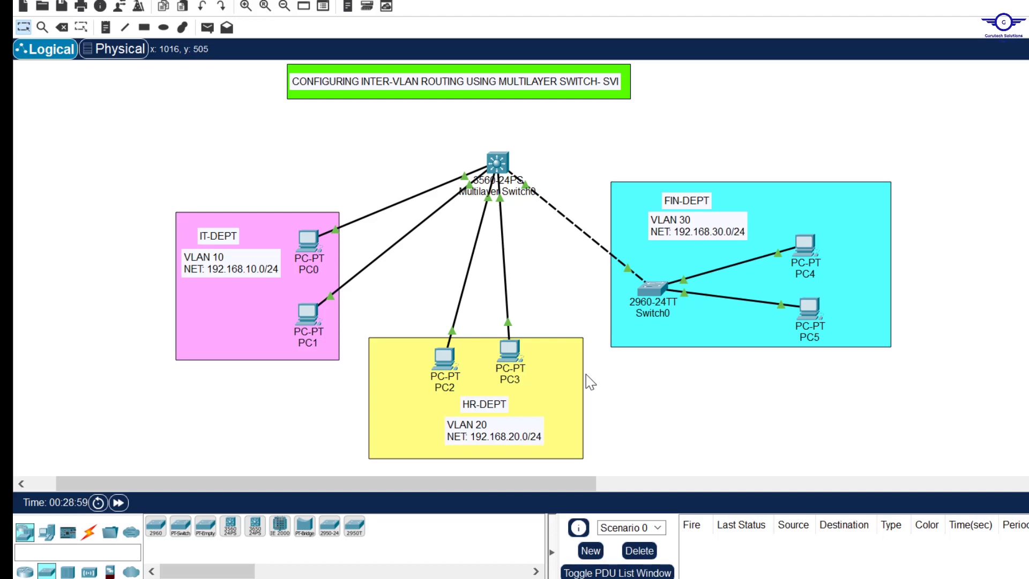
Switch to the config-guide.txt file in Notepad and highlight step 3 about configuring the trunk between the two switches.
{"action": "key", "text": "alt+Tab"}
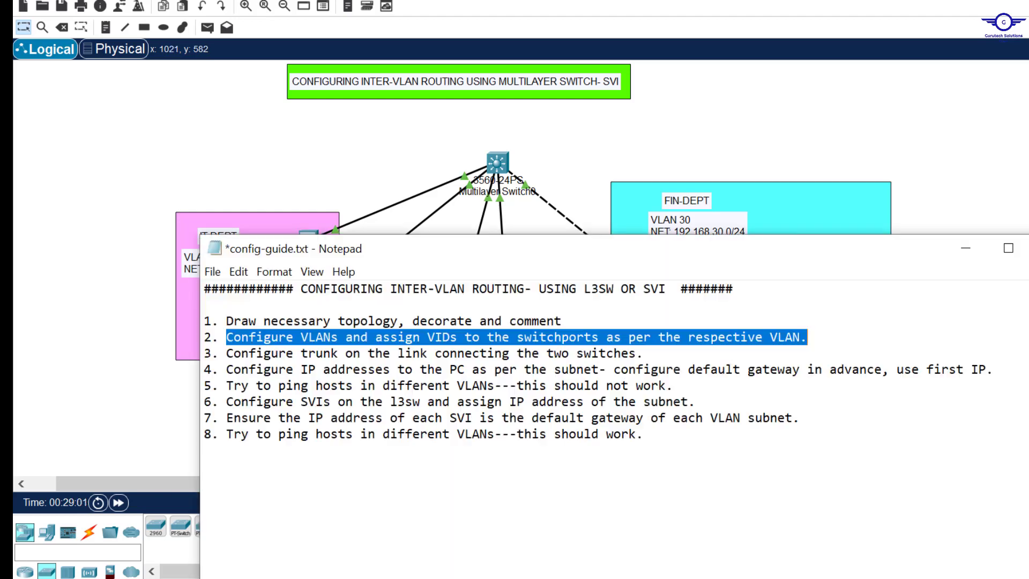
{"action": "left_click", "coordinate": [666, 356]}
{"action": "left_click_drag", "start_coordinate": [666, 356], "coordinate": [224, 353]}
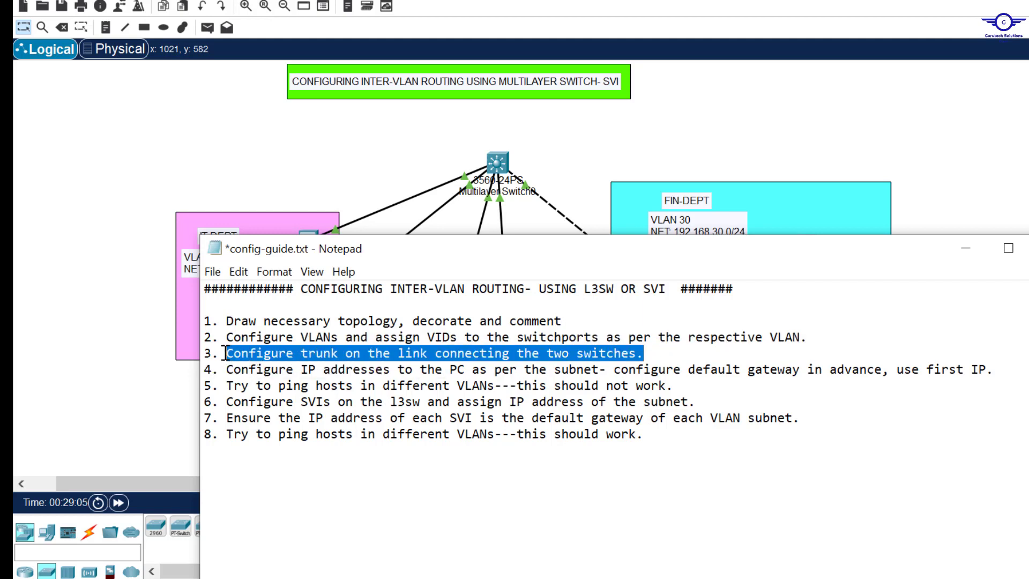
Return to the network topology, open Switch0's command line and set interface fa0/1 to trunk mode.
{"action": "left_click", "coordinate": [950, 142]}
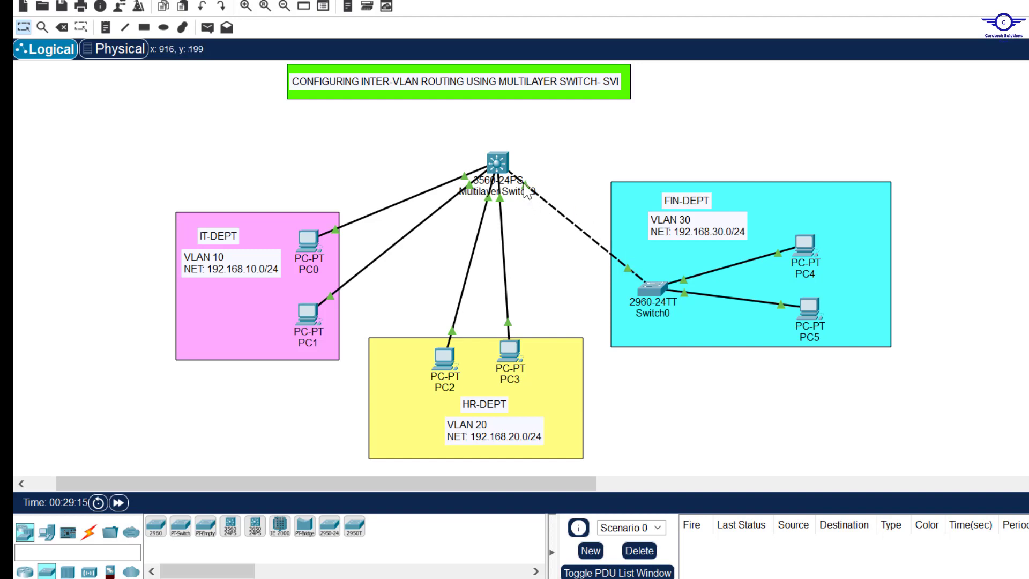
{"action": "left_click", "coordinate": [649, 292]}
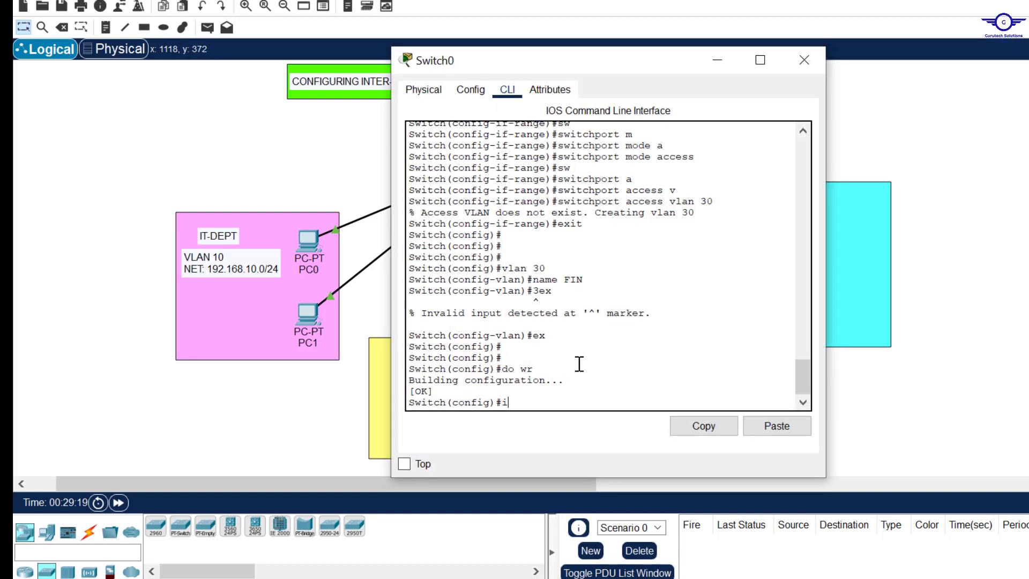
{"action": "type", "text": "int fa0/1"}
{"action": "key", "text": "Return"}
{"action": "key", "text": "Return"}
{"action": "key", "text": "Return"}
{"action": "type", "text": "swi"}
{"action": "key", "text": "Tab"}
{"action": "type", "text": "m"}
{"action": "key", "text": "Tab"}
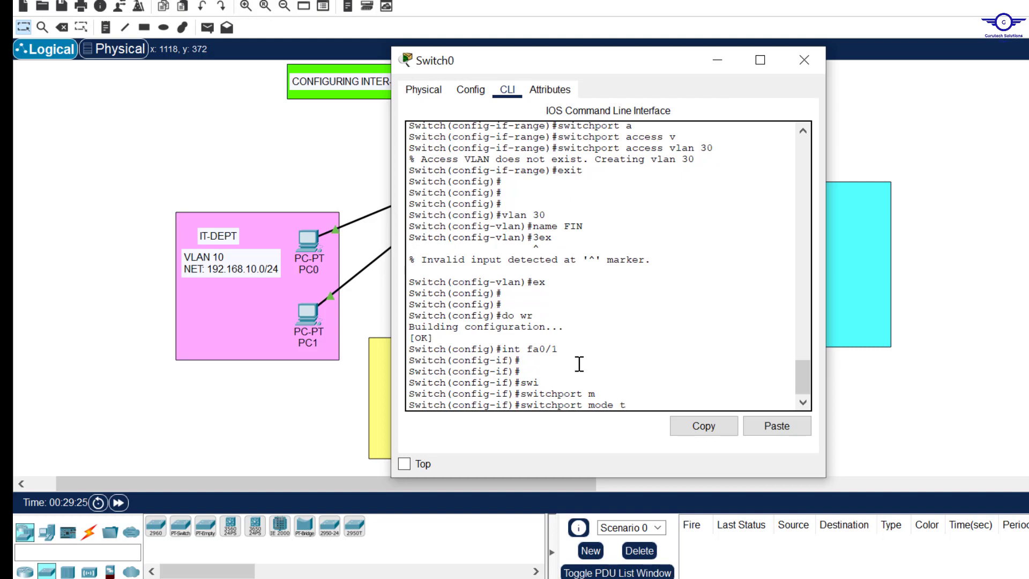
{"action": "type", "text": "trunk"}
{"action": "key", "text": "Tab"}
{"action": "key", "text": "Return"}
{"action": "key", "text": "Return"}
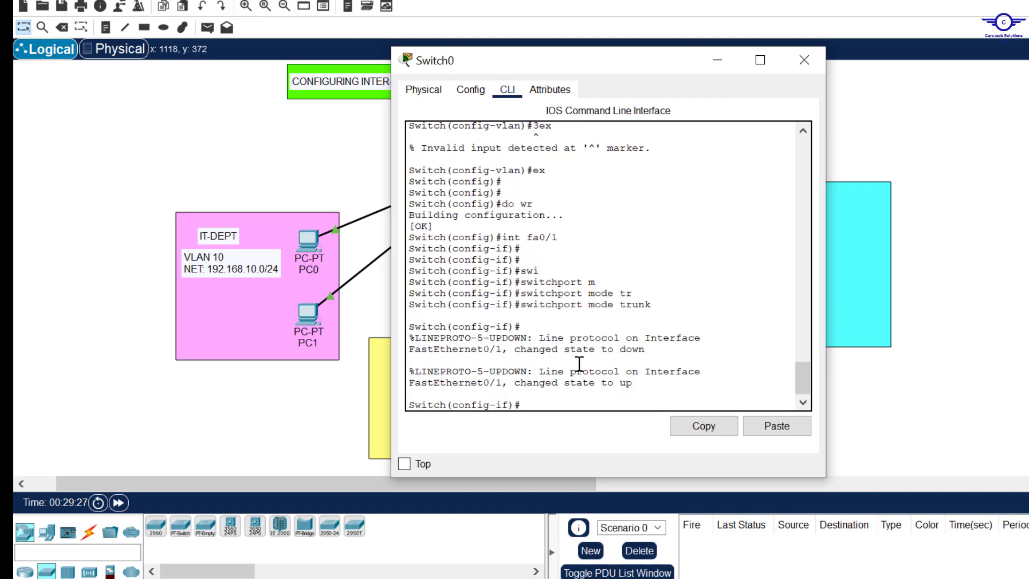
Exit interface configuration on Switch0, save the configuration with do wr and close its window.
{"action": "key", "text": "Return"}
{"action": "type", "text": "exit"}
{"action": "key", "text": "Return"}
{"action": "key", "text": "Return"}
{"action": "key", "text": "Return"}
{"action": "type", "text": "do"}
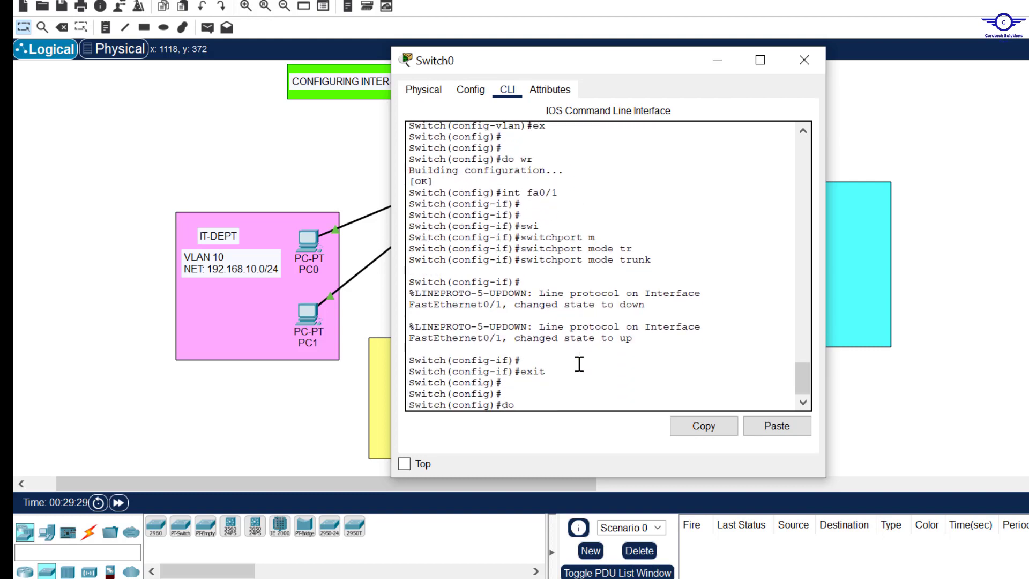
{"action": "type", "text": " wr"}
{"action": "key", "text": "Return"}
{"action": "left_click", "coordinate": [809, 68]}
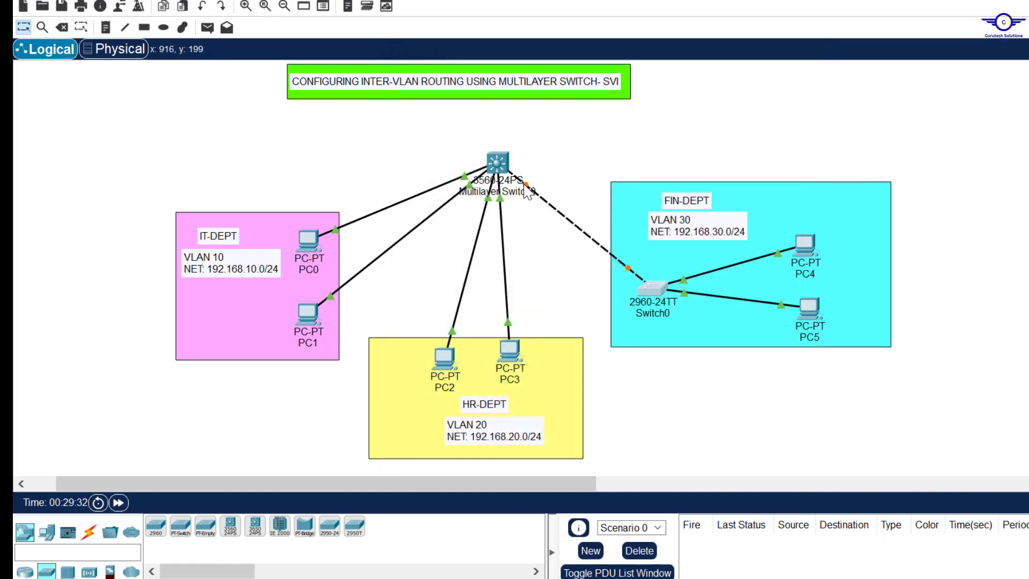
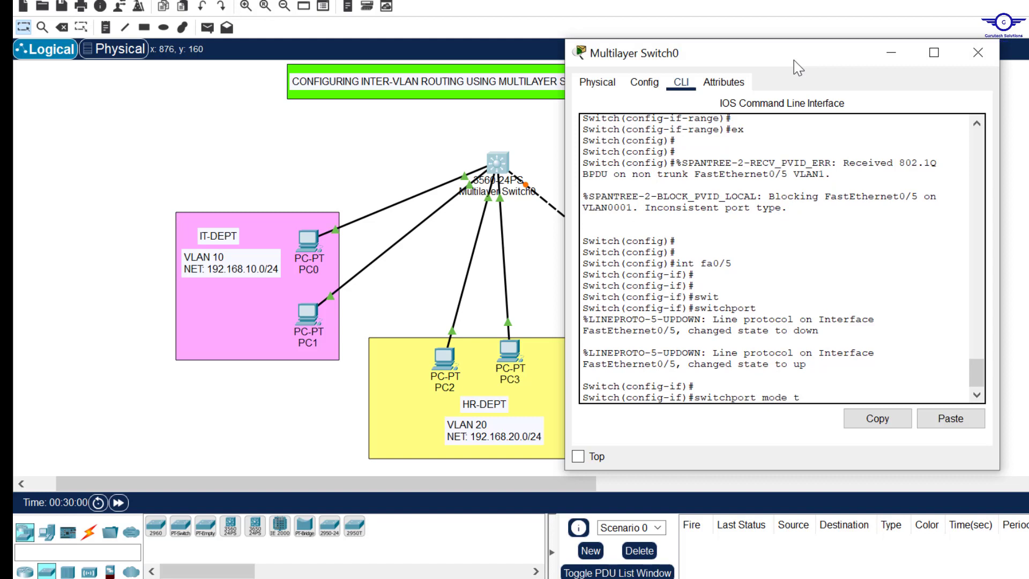
Try to set interface fa0/5 on Multilayer Switch0 to trunk mode.
{"action": "type", "text": "n"}
{"action": "key", "text": "Tab"}
{"action": "key", "text": "Return"}
{"action": "key", "text": "Return"}
{"action": "key", "text": "Return"}
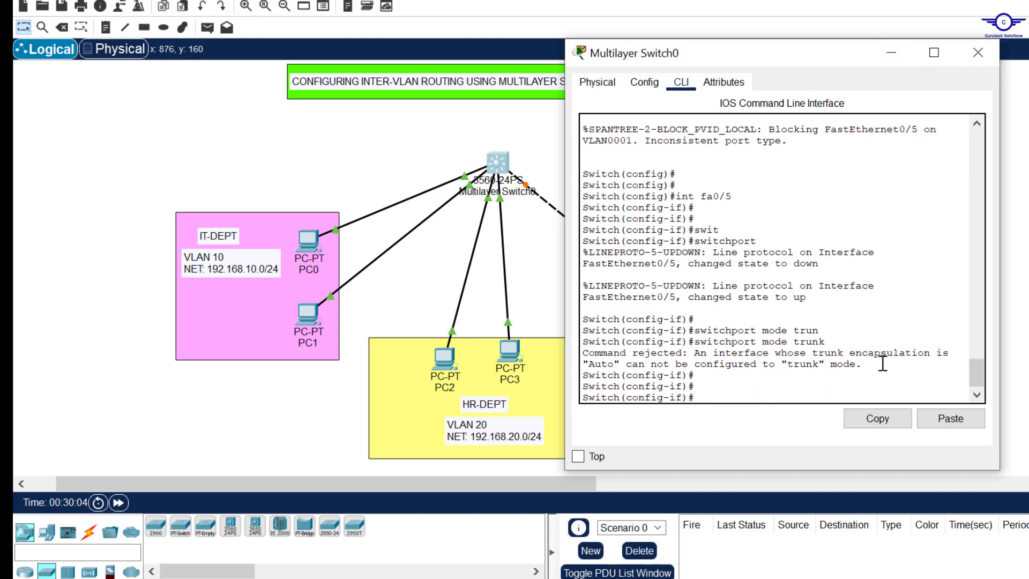
Highlight the switch's response to the trunk mode command, then continue at a fresh interface prompt.
{"action": "left_click_drag", "start_coordinate": [864, 365], "coordinate": [584, 356]}
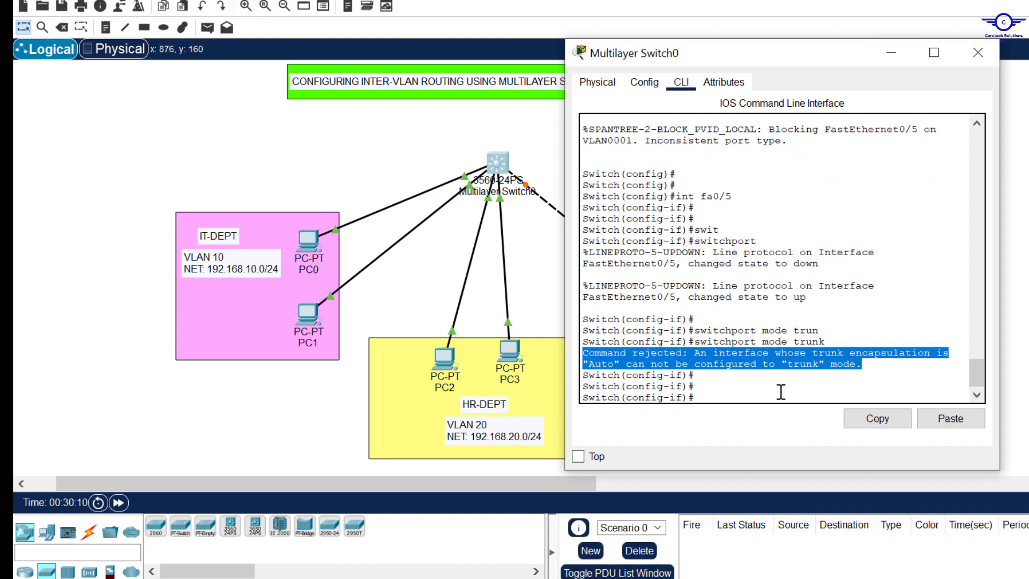
{"action": "left_click", "coordinate": [760, 391]}
{"action": "key", "text": "Return"}
{"action": "key", "text": "Return"}
{"action": "key", "text": "Return"}
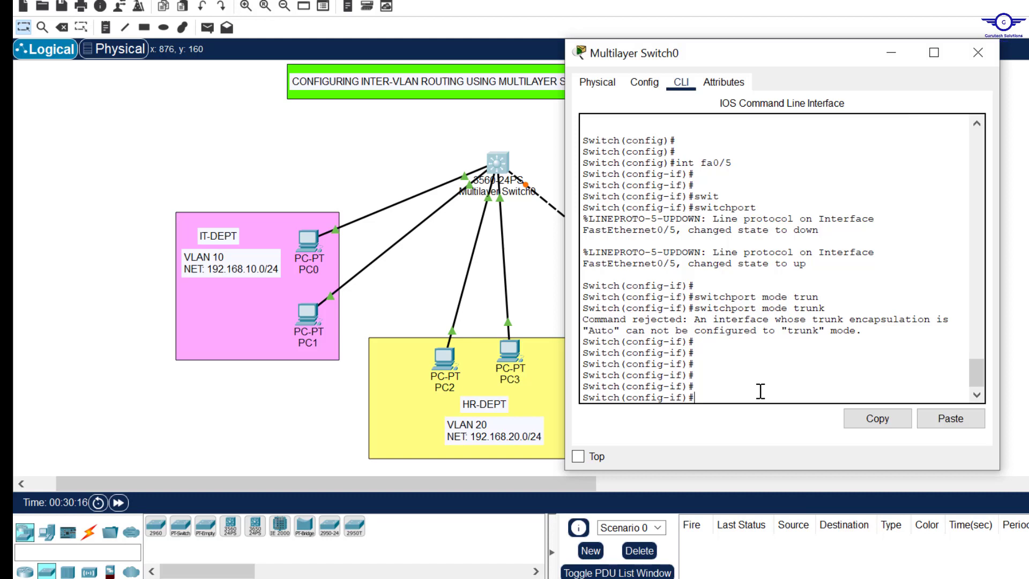
Set the trunk encapsulation of interface fa0/5 on Multilayer Switch0 to dot1q.
{"action": "type", "text": "swit"}
{"action": "key", "text": "Tab"}
{"action": "key", "text": "Tab"}
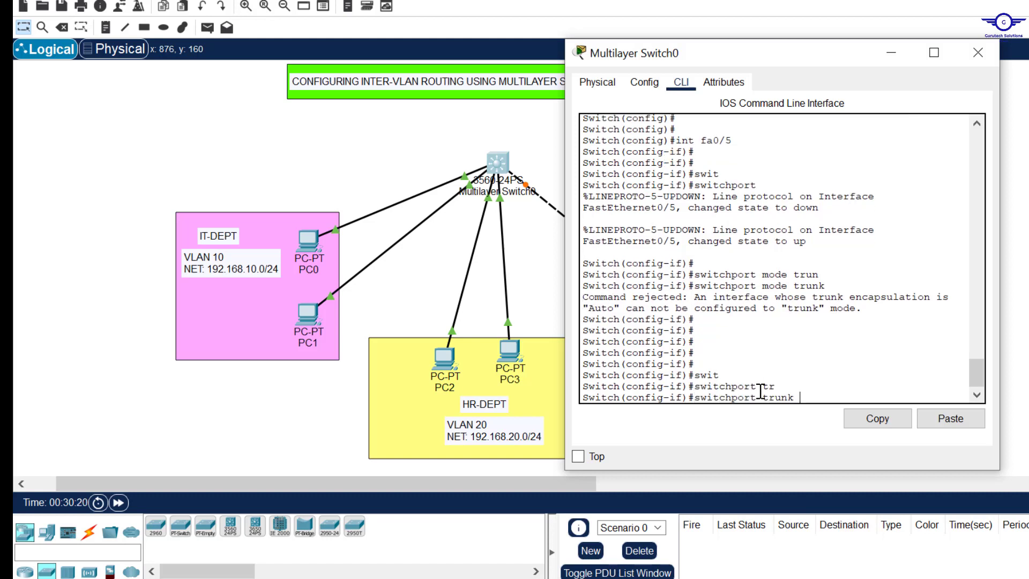
{"action": "type", "text": "e"}
{"action": "key", "text": "Tab"}
{"action": "type", "text": "d"}
{"action": "key", "text": "Tab"}
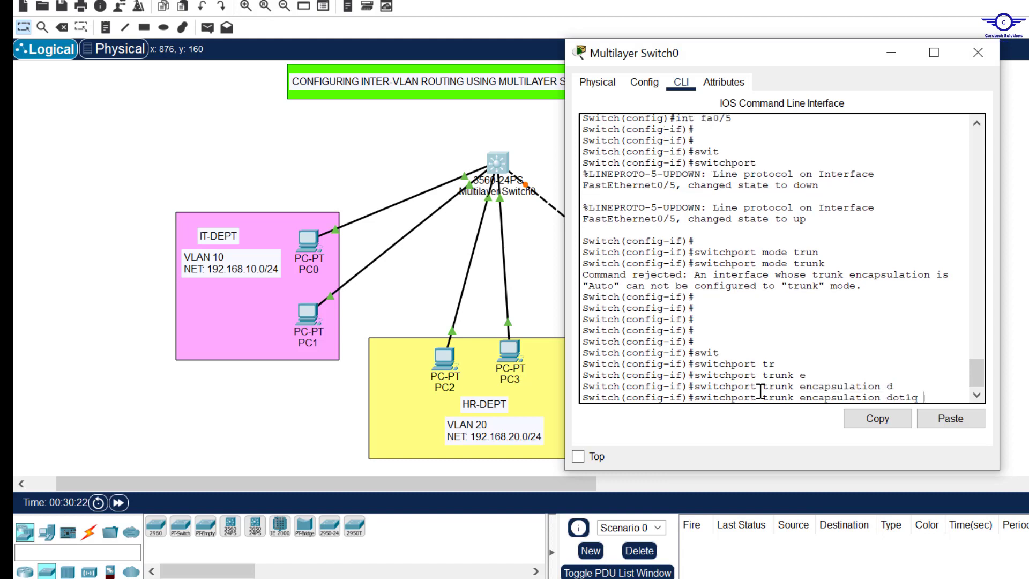
{"action": "key", "text": "Return"}
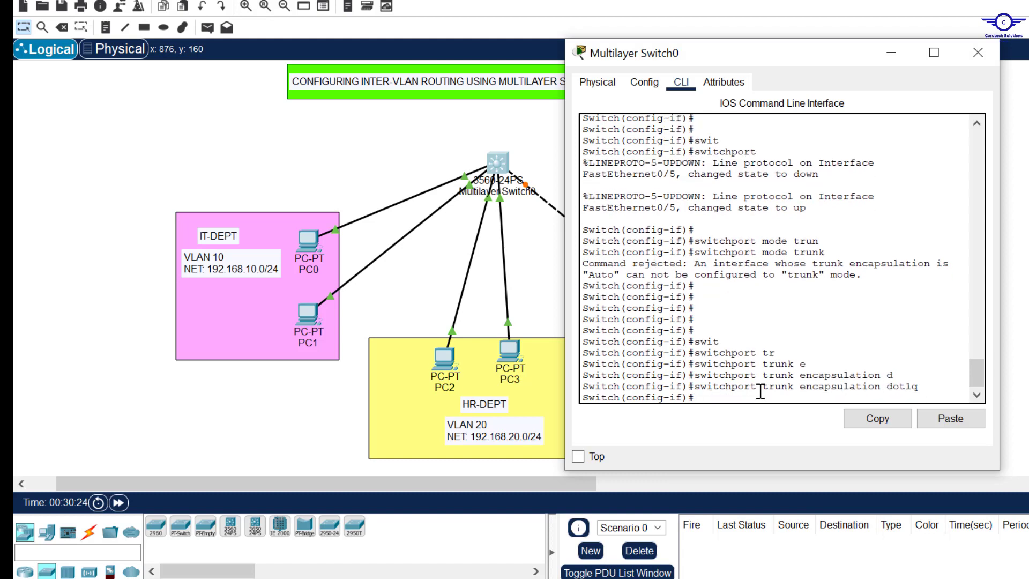
{"action": "key", "text": "Return"}
{"action": "key", "text": "Return"}
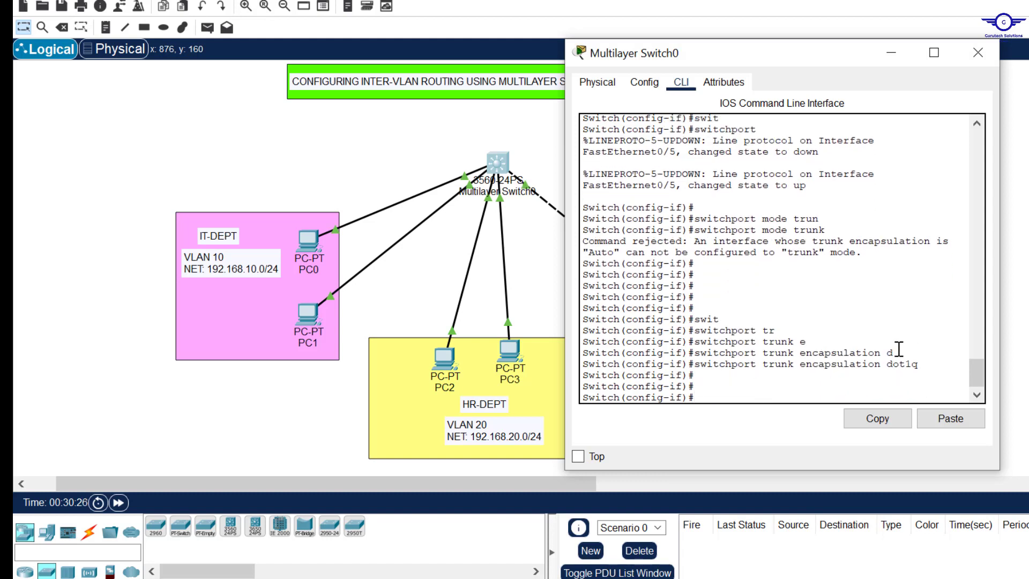
Repeat the switchport mode trunk command on Multilayer Switch0's interface fa0/5.
{"action": "key", "text": "Up"}
{"action": "key", "text": "Up"}
{"action": "key", "text": "Return"}
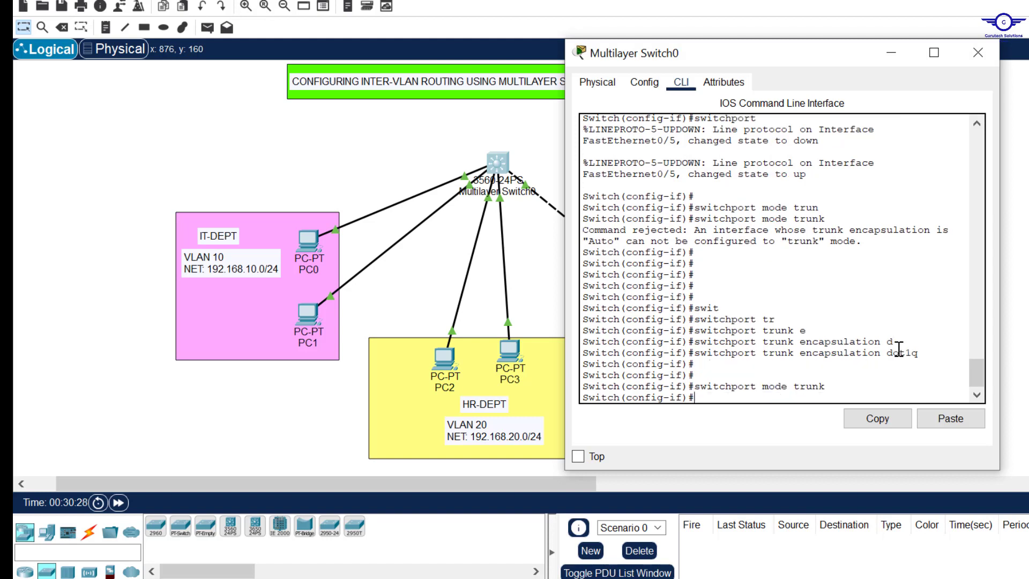
{"action": "key", "text": "Return"}
{"action": "key", "text": "Return"}
{"action": "key", "text": "Return"}
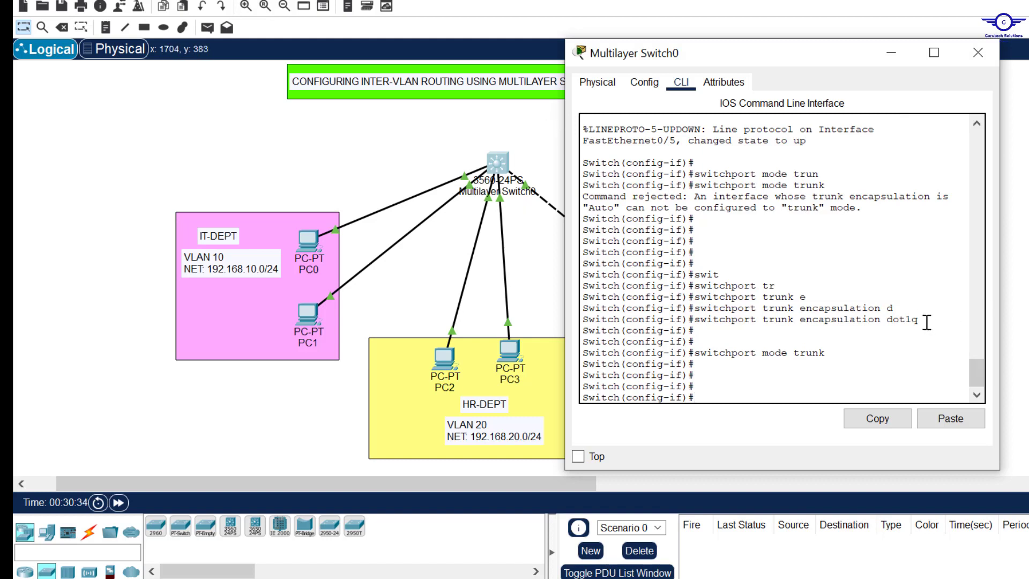
Review the trunk encapsulation dot1q and switchport mode trunk commands by highlighting each in the command line.
{"action": "left_click_drag", "start_coordinate": [924, 319], "coordinate": [698, 320]}
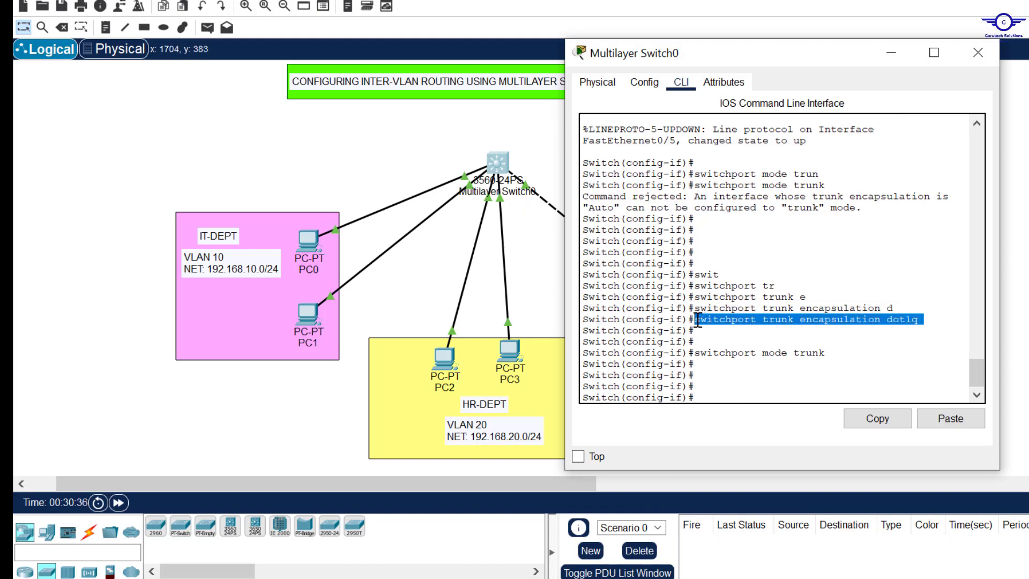
{"action": "left_click_drag", "start_coordinate": [831, 352], "coordinate": [688, 353]}
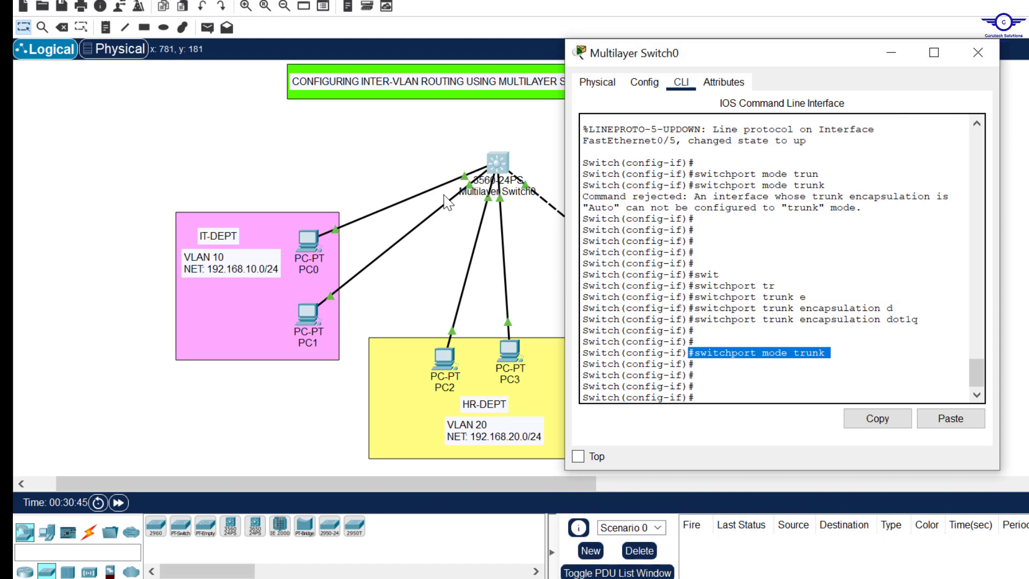
{"action": "left_click_drag", "start_coordinate": [918, 320], "coordinate": [698, 323]}
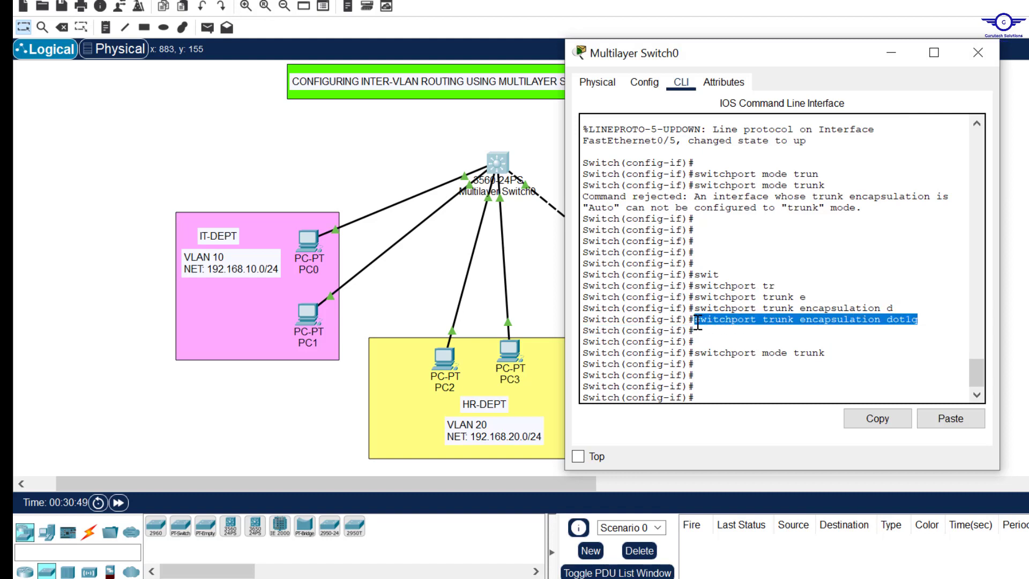
{"action": "left_click_drag", "start_coordinate": [831, 352], "coordinate": [694, 353]}
{"action": "left_click", "coordinate": [726, 386]}
{"action": "key", "text": "Return"}
{"action": "key", "text": "Return"}
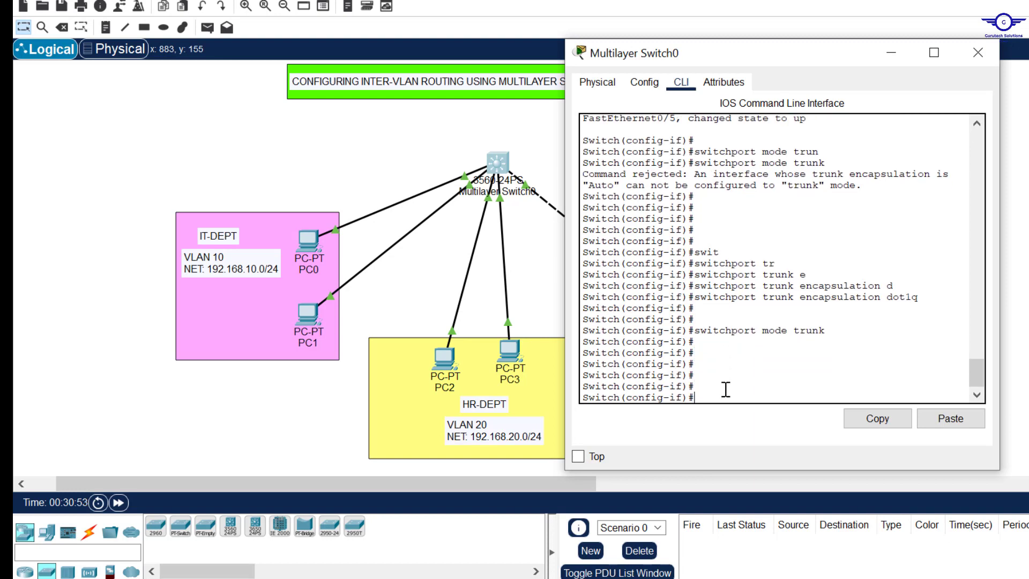
Exit interface configuration on Multilayer Switch0 and save the configuration with do wr.
{"action": "type", "text": "exit"}
{"action": "key", "text": "Return"}
{"action": "key", "text": "Return"}
{"action": "key", "text": "Return"}
{"action": "type", "text": "d"}
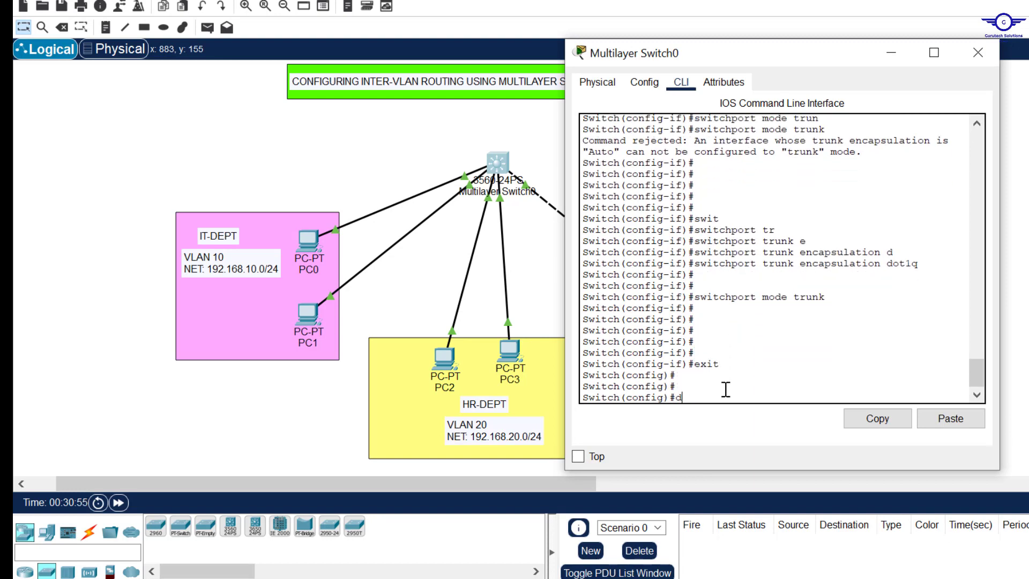
{"action": "type", "text": "o wr"}
{"action": "key", "text": "Return"}
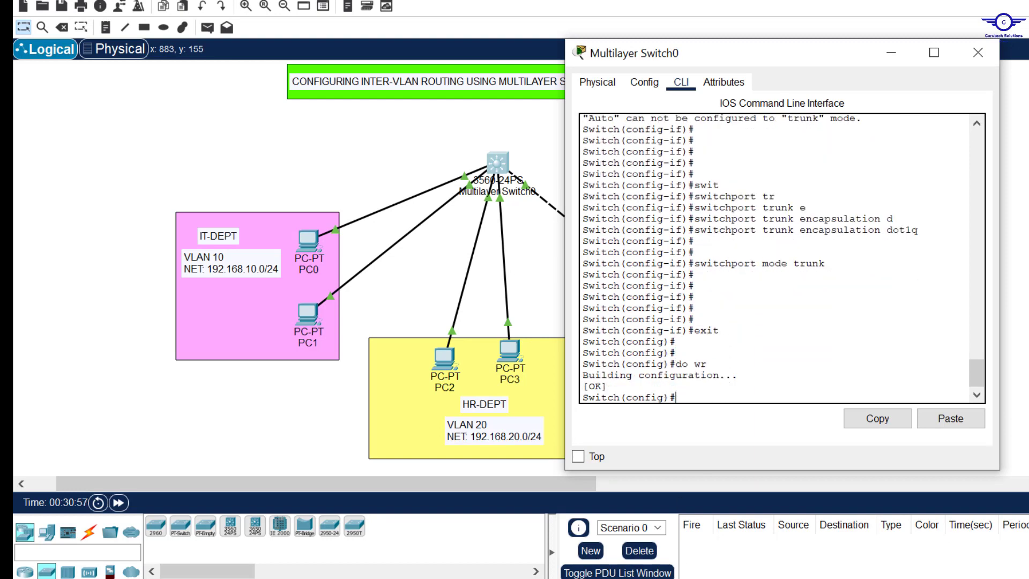
Switch to config-guide.txt in Notepad and highlight step 4 about configuring IP addresses on the PCs.
{"action": "key", "text": "alt+Tab"}
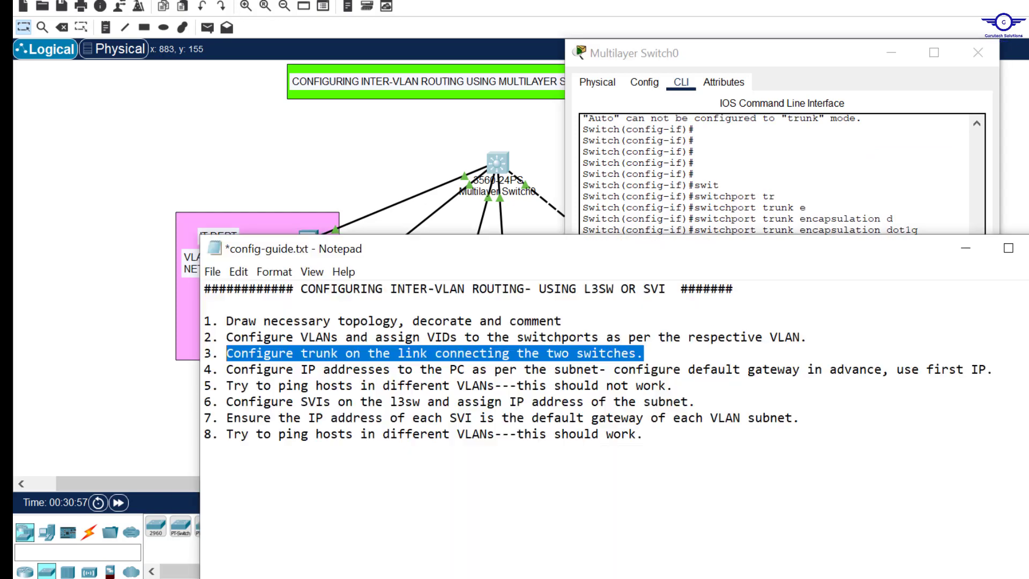
{"action": "left_click", "coordinate": [236, 371]}
{"action": "left_click_drag", "start_coordinate": [236, 371], "coordinate": [608, 371]}
{"action": "left_click", "coordinate": [980, 371]}
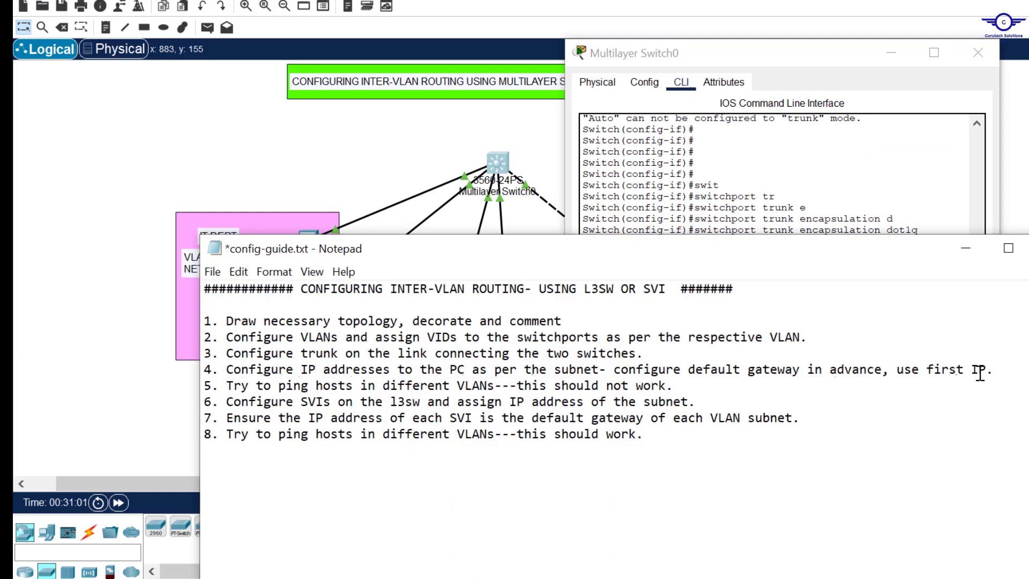
{"action": "mouse_move", "coordinate": [979, 372]}
{"action": "left_mouse_down"}
{"action": "mouse_move", "coordinate": [950, 375]}
{"action": "mouse_move", "coordinate": [994, 371]}
{"action": "left_mouse_up"}
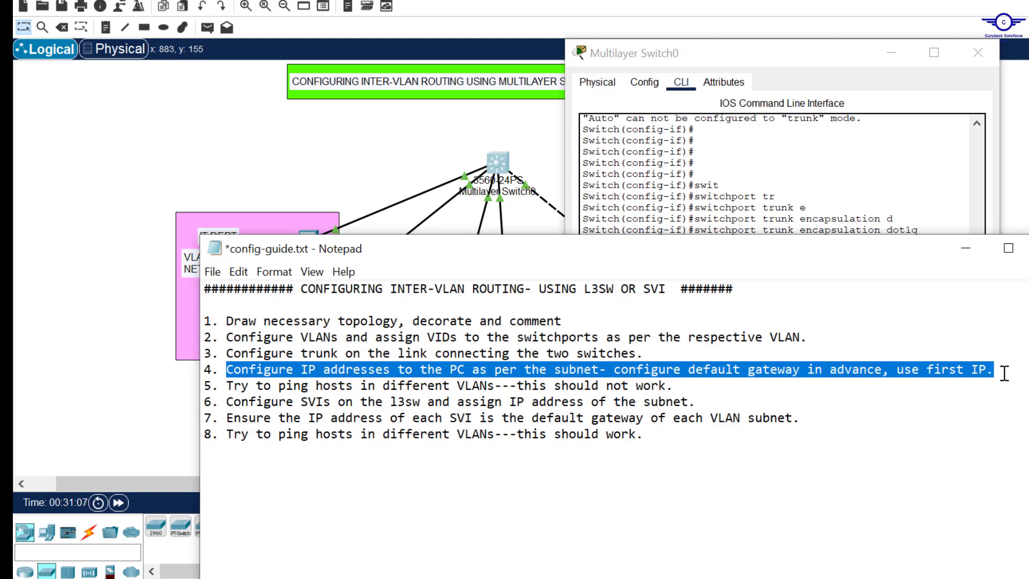
Return to the topology and give PC0 the static IPv4 address 192.168.10.5 with subnet mask 255.255.255.0.
{"action": "left_click", "coordinate": [375, 214]}
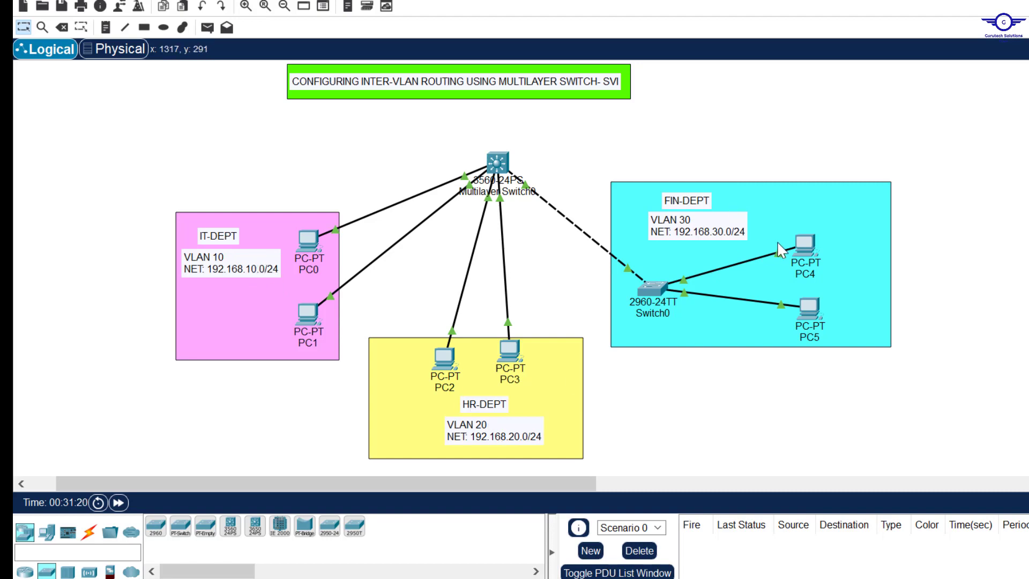
{"action": "left_click", "coordinate": [308, 240]}
{"action": "left_click", "coordinate": [513, 97]}
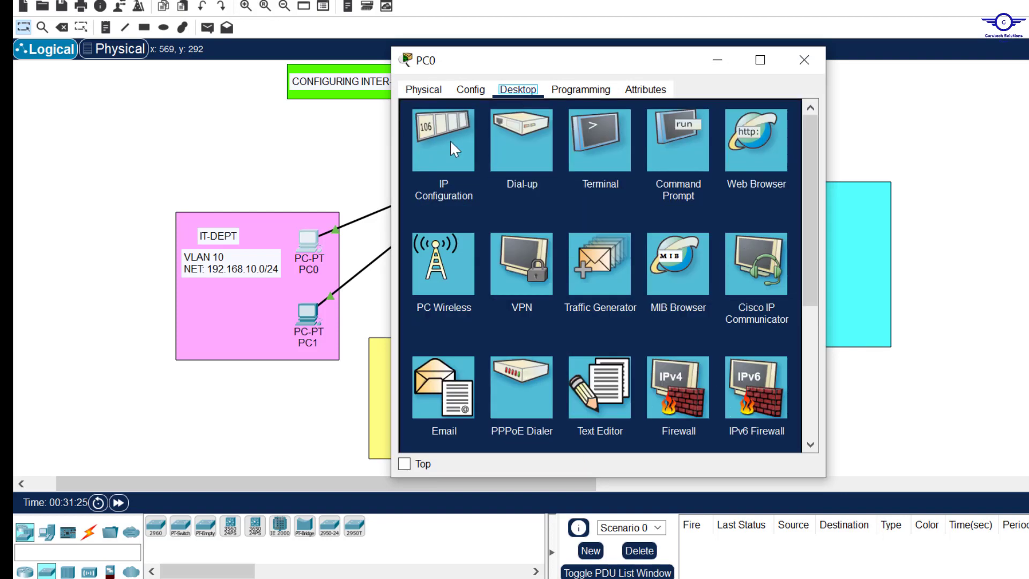
{"action": "left_click", "coordinate": [449, 140]}
{"action": "left_click", "coordinate": [579, 185]}
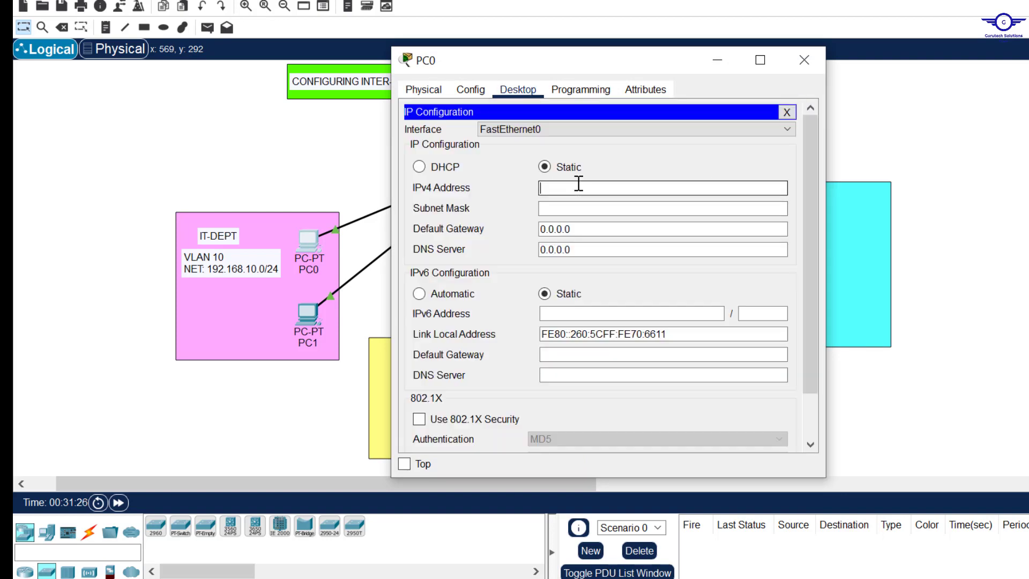
{"action": "type", "text": "192.168.10.5"}
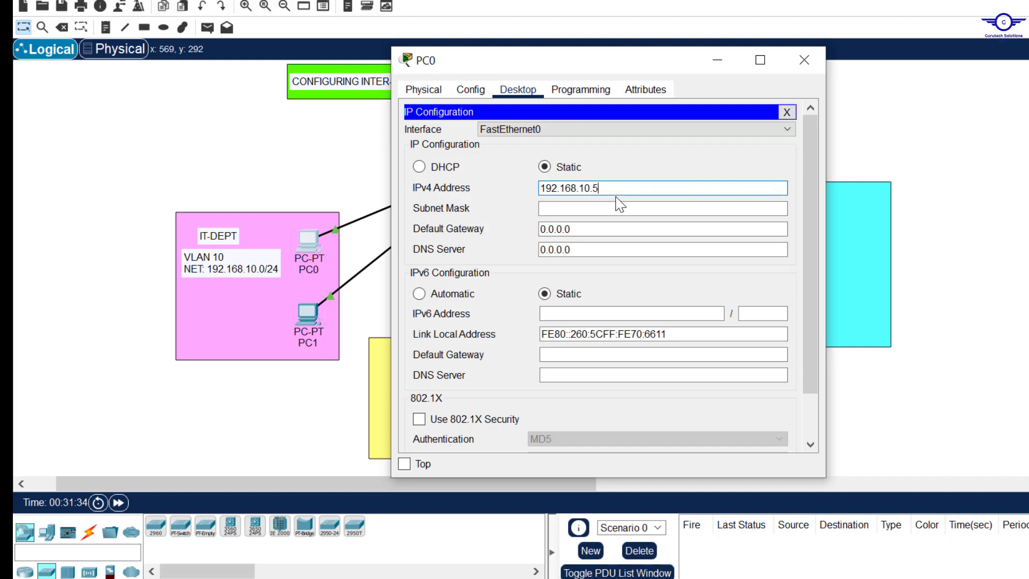
{"action": "key", "text": "ctrl+a"}
{"action": "key", "text": "ctrl+c"}
{"action": "left_click", "coordinate": [573, 206]}
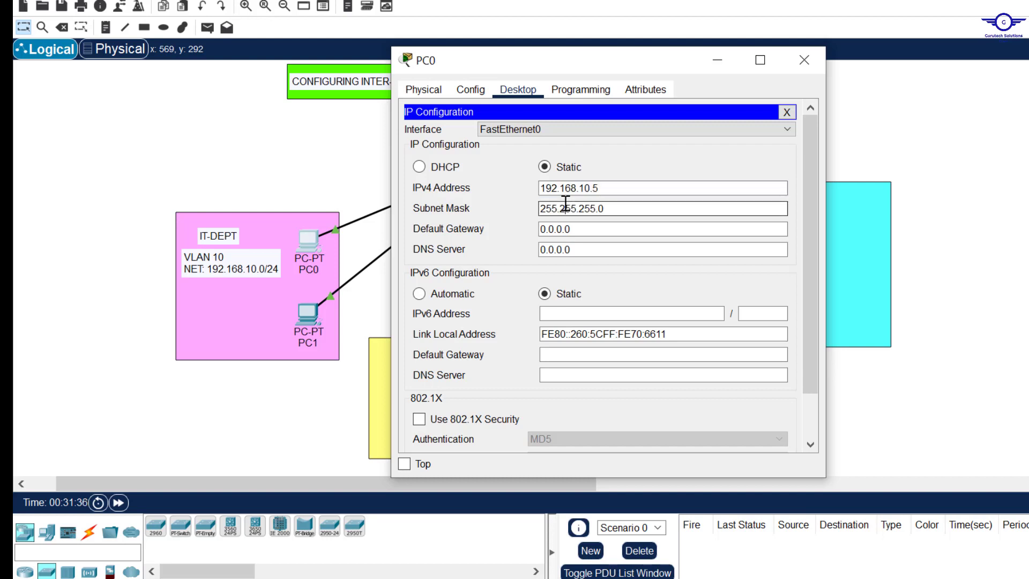
Set PC0's default gateway to 192.168.10.1 and close its window.
{"action": "left_click", "coordinate": [587, 229]}
{"action": "key", "text": "ctrl+a"}
{"action": "key", "text": "ctrl+v"}
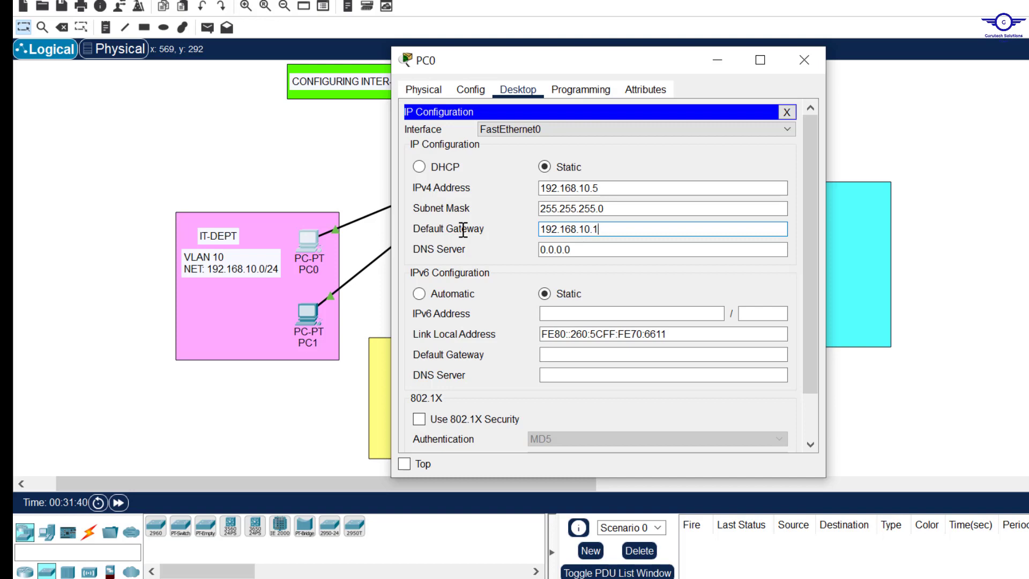
{"action": "left_click", "coordinate": [804, 60]}
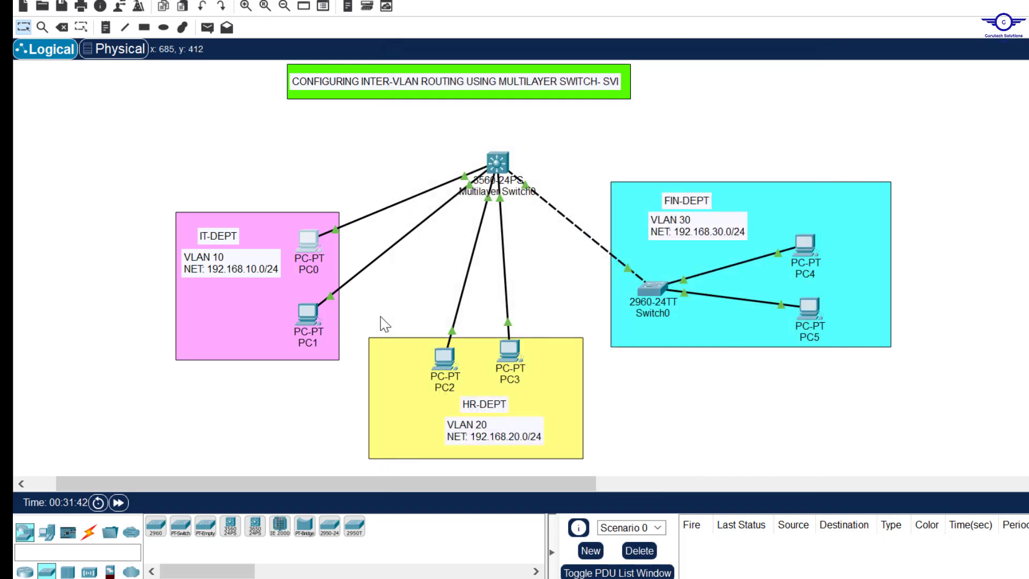
Open PC1's IP configuration and enter a static IPv4 address in the 192.168.10.0/24 network.
{"action": "left_click", "coordinate": [309, 316]}
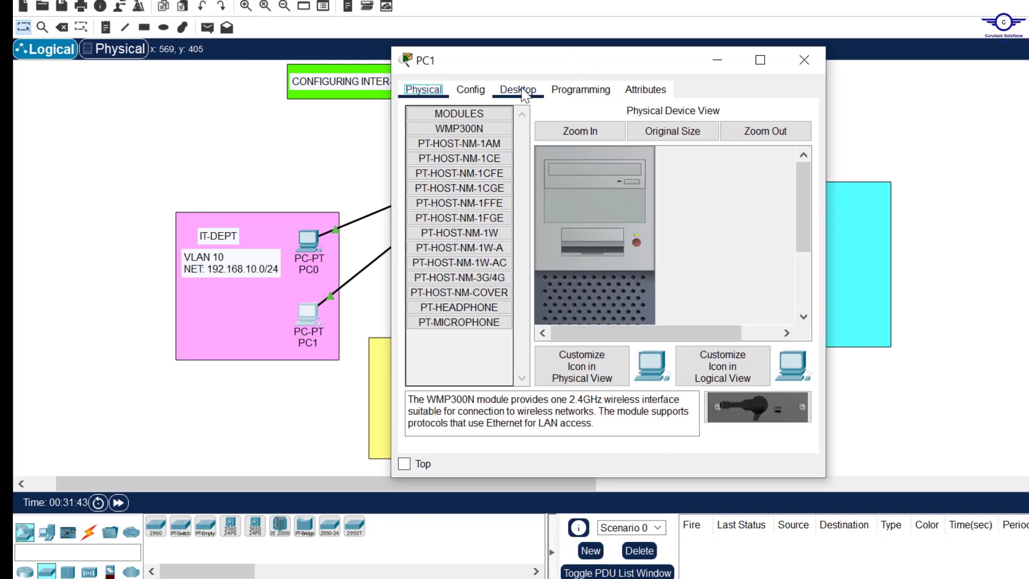
{"action": "left_click", "coordinate": [518, 89]}
{"action": "left_click", "coordinate": [465, 163]}
{"action": "left_click", "coordinate": [568, 186]}
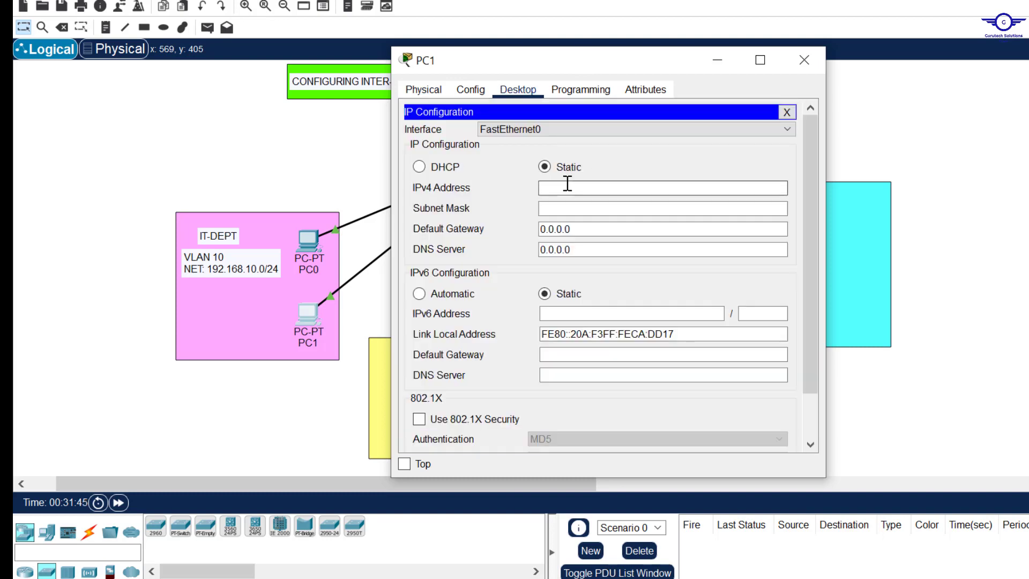
{"action": "type", "text": "192.168.10."}
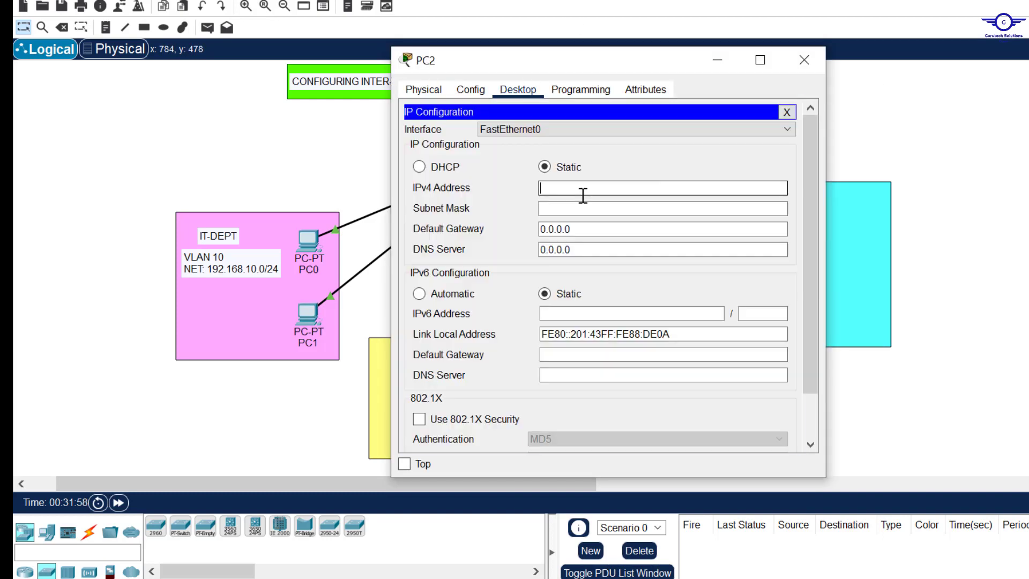
Give PC2 the static IPv4 address 192.168.20.5, and PC3 the address 192.168.20.6 with default gateway 192.168.20.1.
{"action": "type", "text": "192.168.20.5"}
{"action": "key", "text": "ctrl+a"}
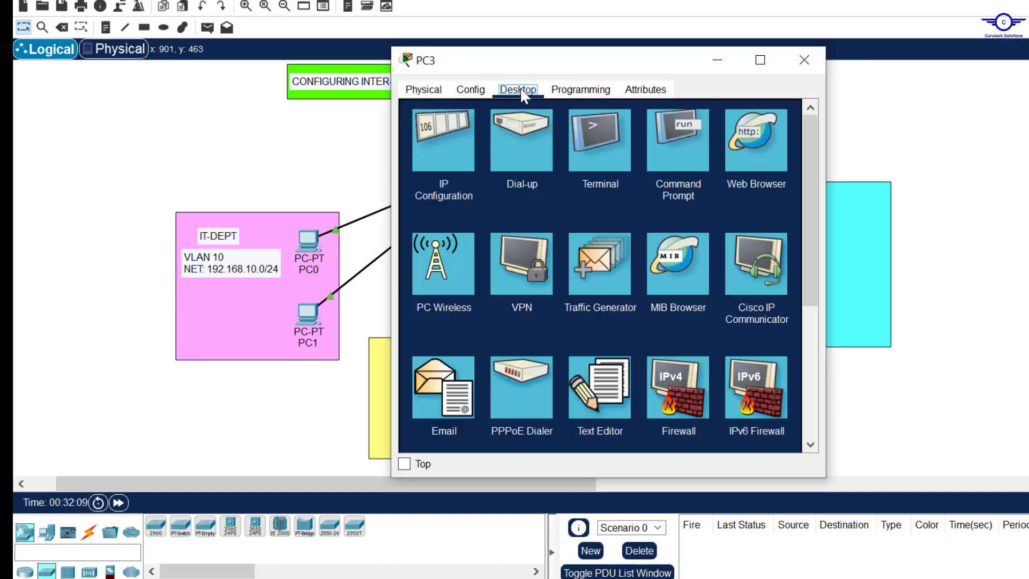
{"action": "left_click", "coordinate": [441, 155]}
{"action": "left_click", "coordinate": [558, 188]}
{"action": "type", "text": "192.168.20.6"}
{"action": "key", "text": "Tab"}
{"action": "key", "text": "Tab"}
{"action": "type", "text": "192.168.20.1"}
{"action": "left_click", "coordinate": [803, 60]}
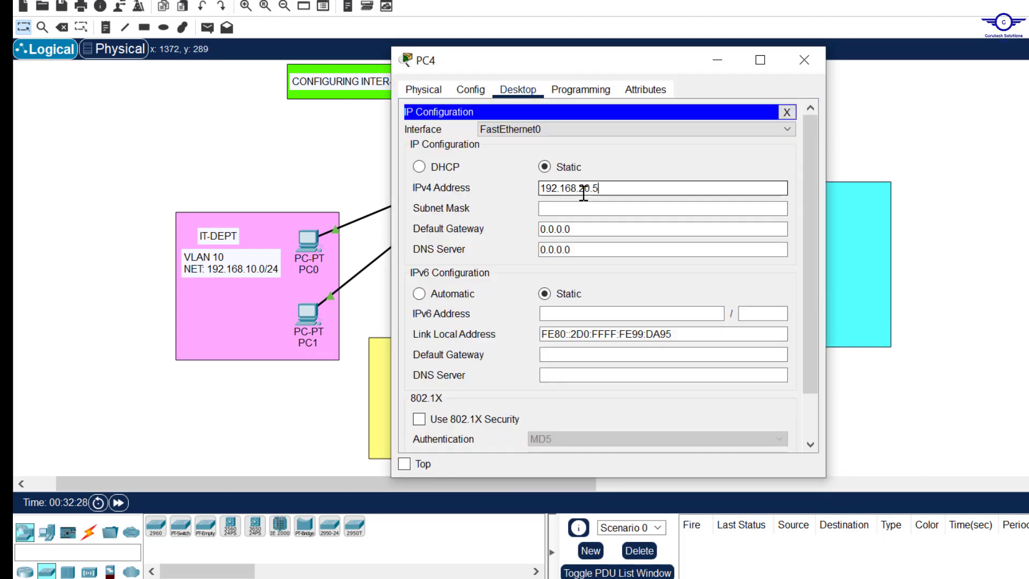
Complete the static addressing of PC4 and PC5, entering 192.168.30.5 as PC5's default gateway, and close the window.
{"action": "key", "text": "ctrl+a"}
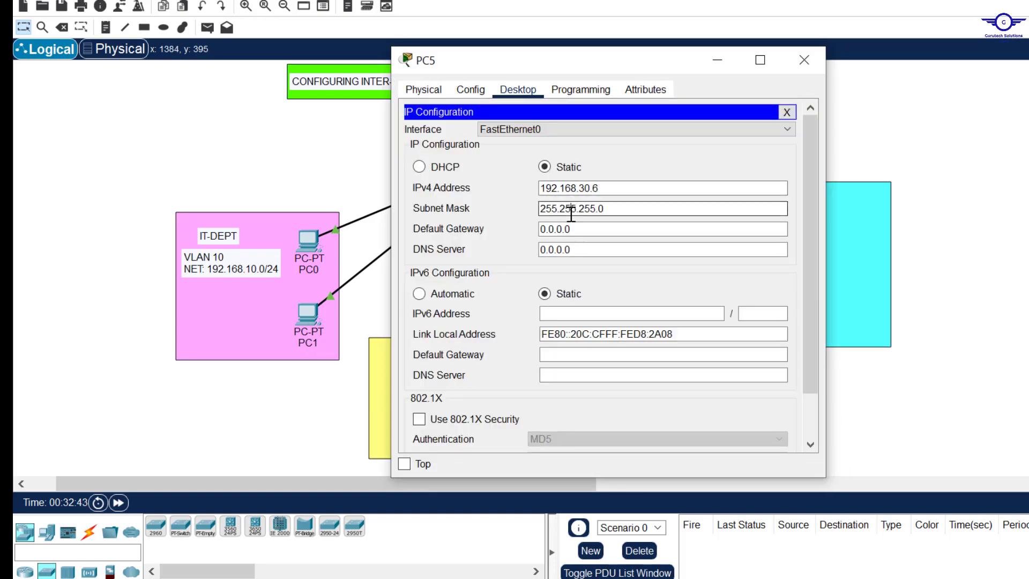
{"action": "key", "text": "Tab"}
{"action": "key", "text": "ctrl+a"}
{"action": "type", "text": "192.168.30.5"}
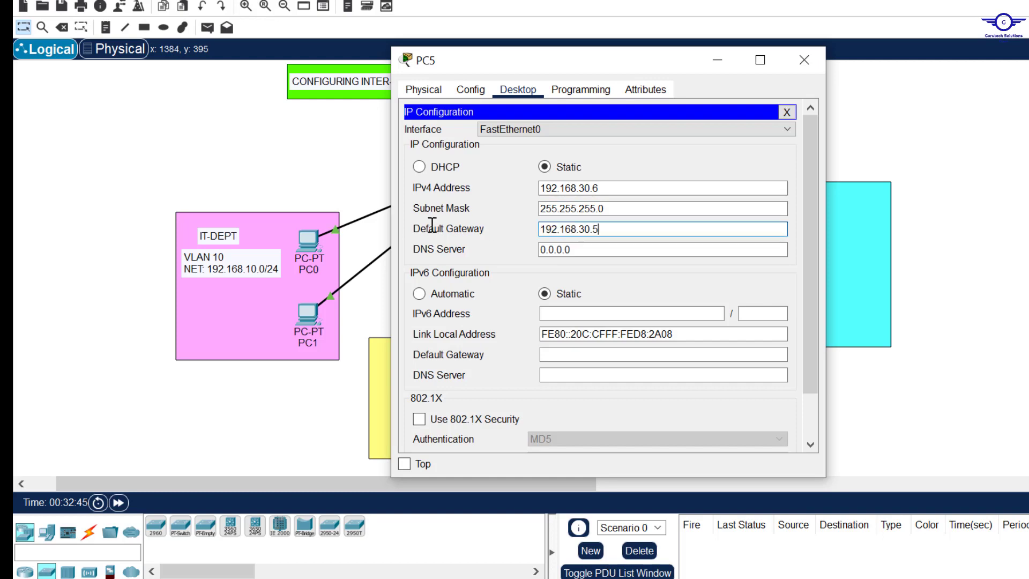
{"action": "left_click", "coordinate": [804, 59]}
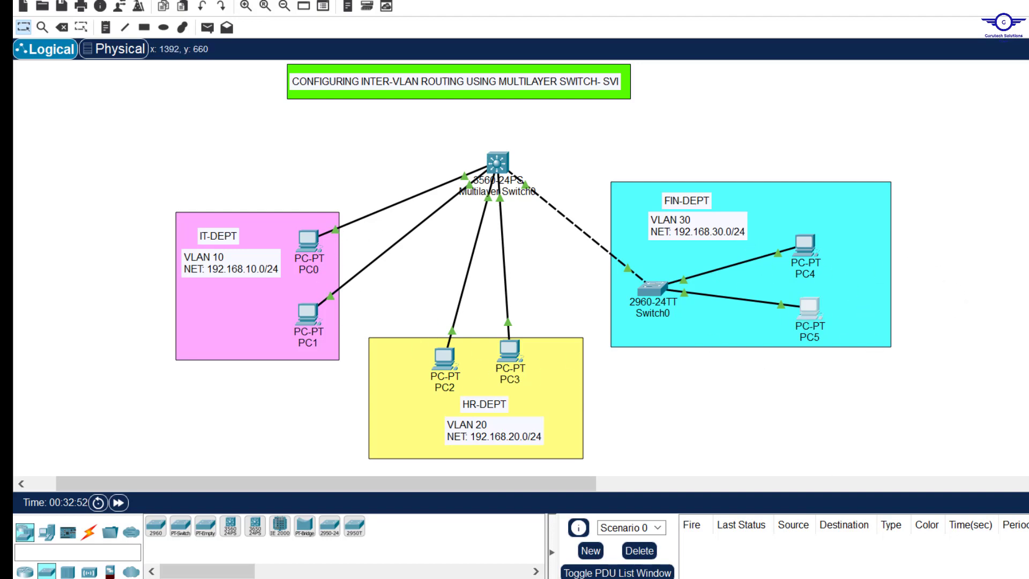
Consult config-guide.txt in Notepad, return to the topology, and ping 192.168.20.5 from PC0's Command Prompt.
{"action": "key", "text": "alt+Tab"}
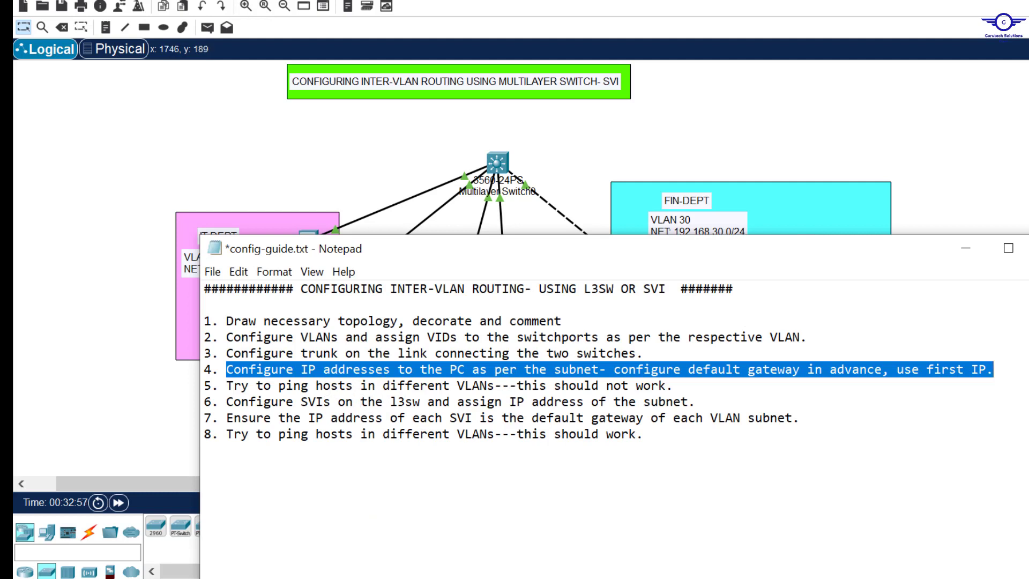
{"action": "key", "text": "alt+Tab"}
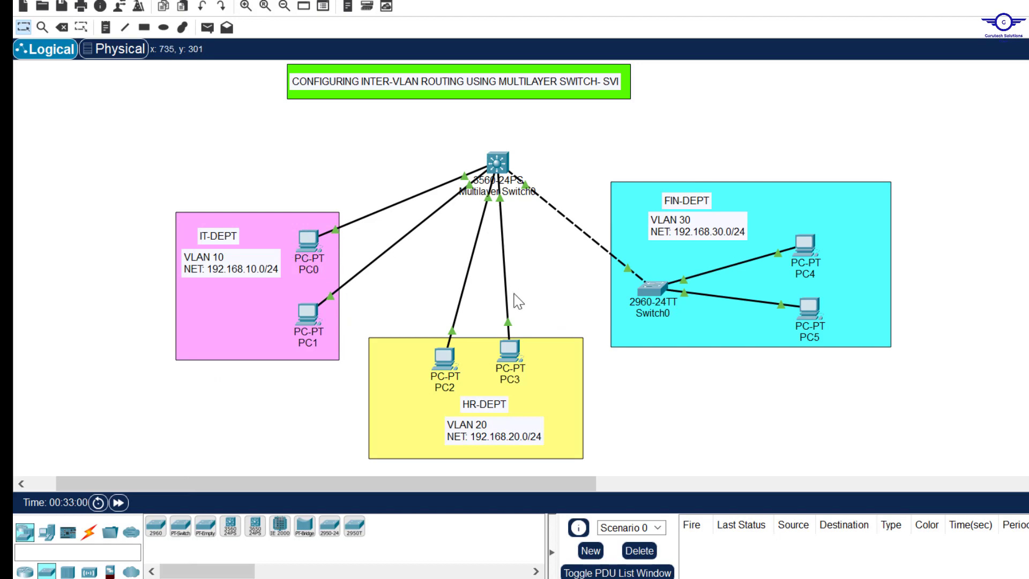
{"action": "left_click", "coordinate": [310, 242]}
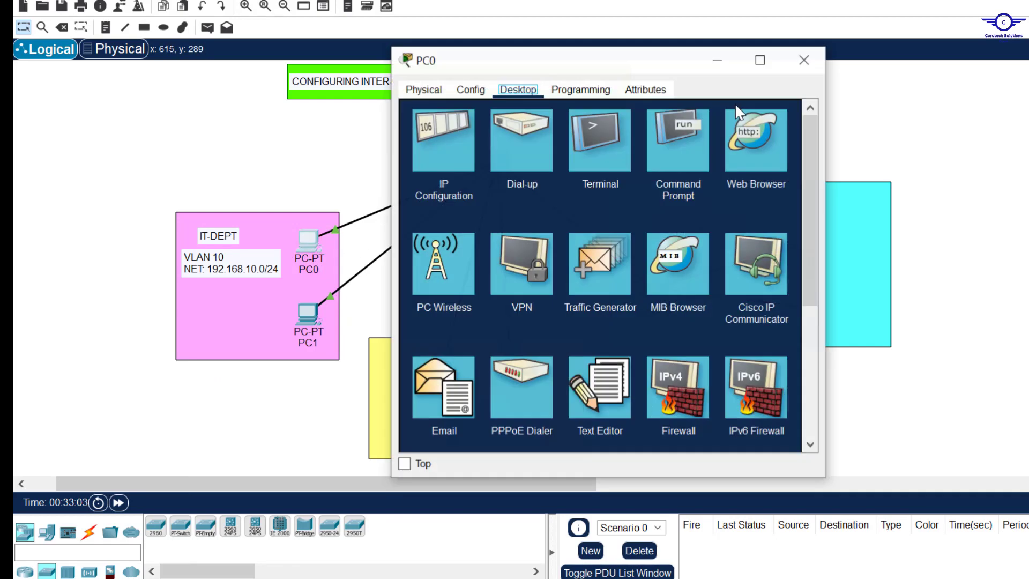
{"action": "left_click", "coordinate": [600, 156]}
{"action": "left_click", "coordinate": [808, 118]}
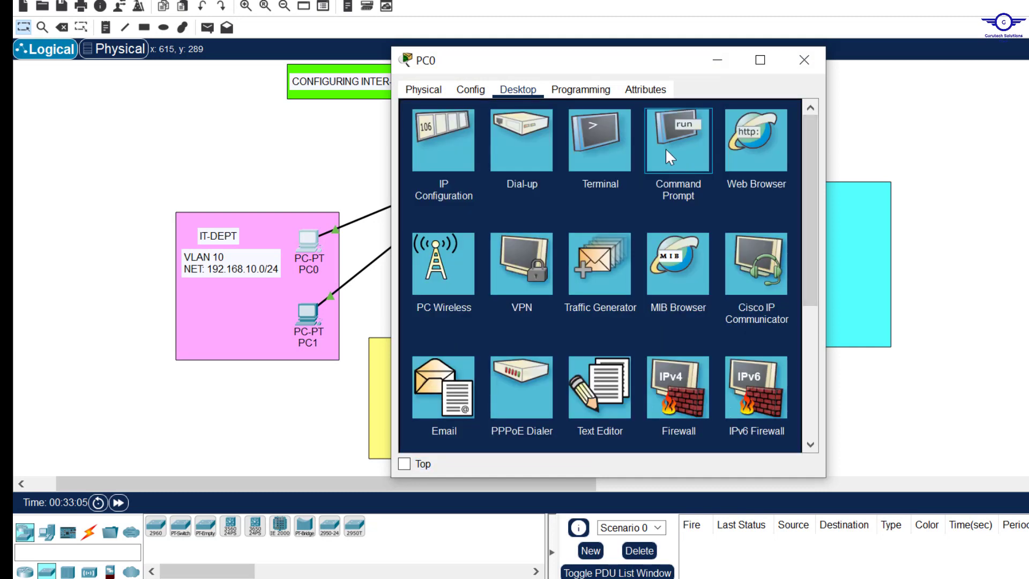
{"action": "left_click", "coordinate": [664, 148]}
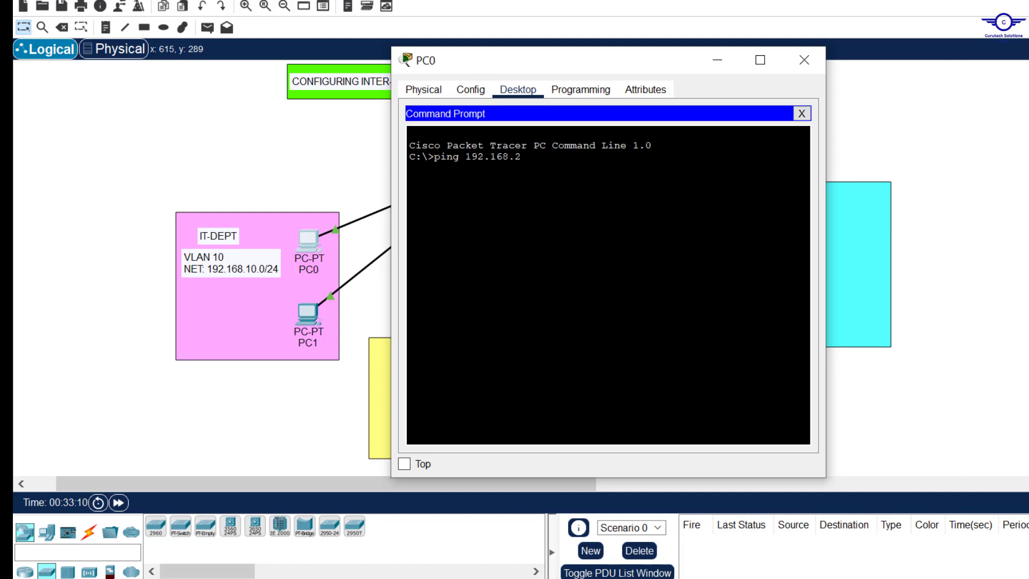
{"action": "type", "text": "ping 192.168.20..5"}
{"action": "key", "text": "Return"}
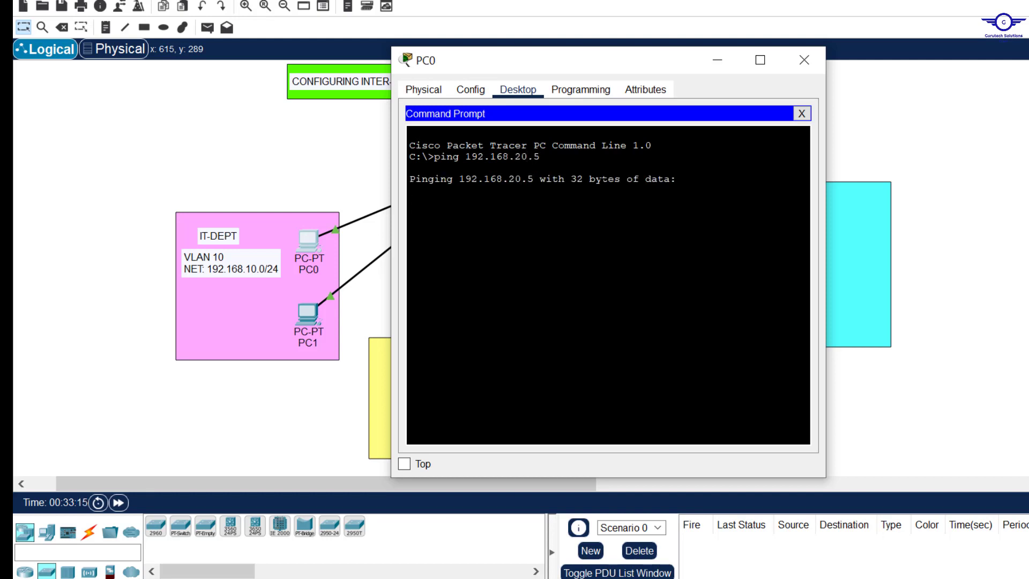
Stop the running ping, ping 192.168.30.5 from PC0, and close its window.
{"action": "key", "text": "ctrl+c"}
{"action": "type", "text": "ping 192.168.30.5"}
{"action": "key", "text": "Return"}
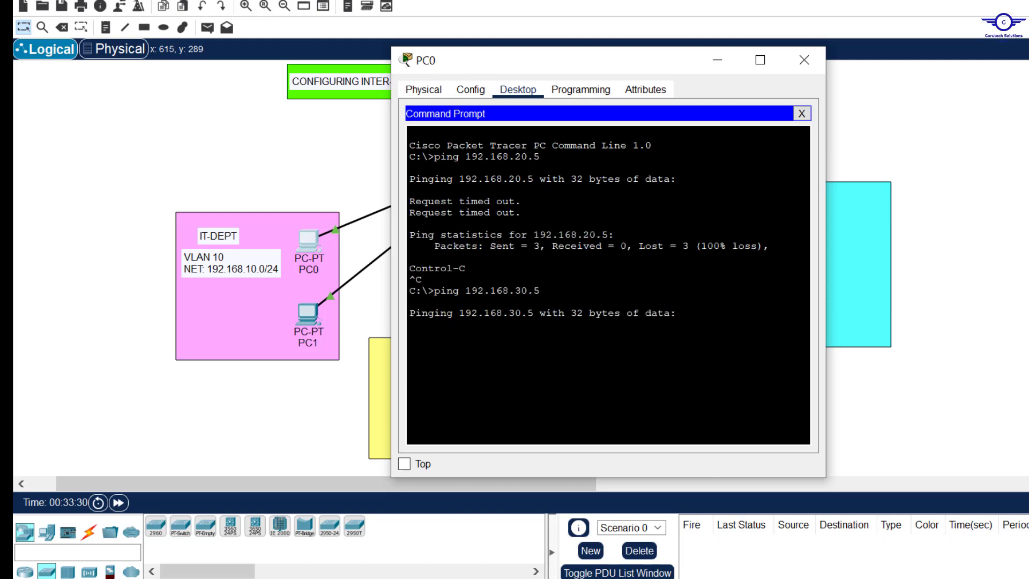
{"action": "left_click", "coordinate": [804, 67]}
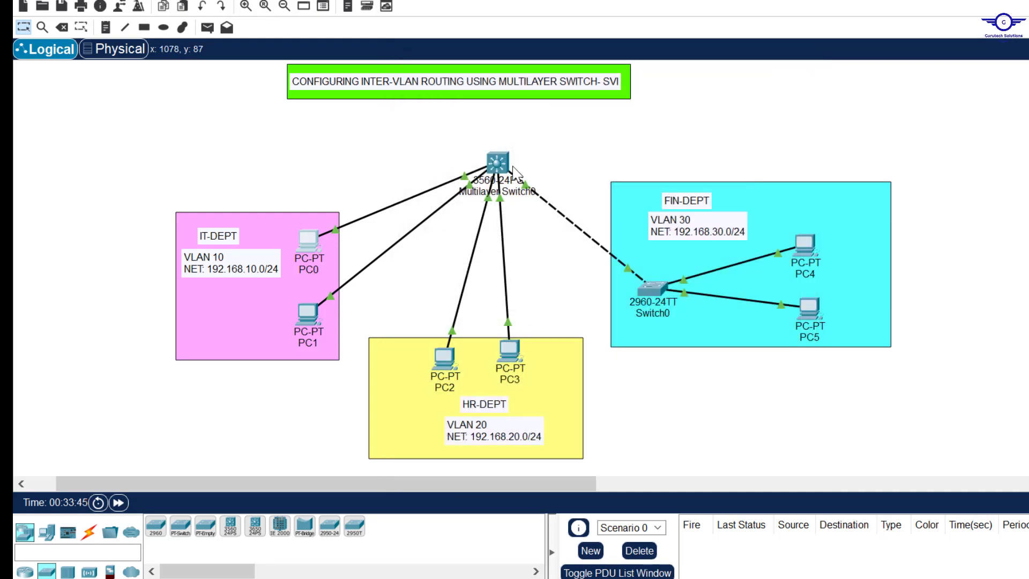
Switch to config-guide.txt in Notepad, highlight step 6 about configuring SVIs, and return to the multilayer switch in the topology.
{"action": "key", "text": "alt+Tab"}
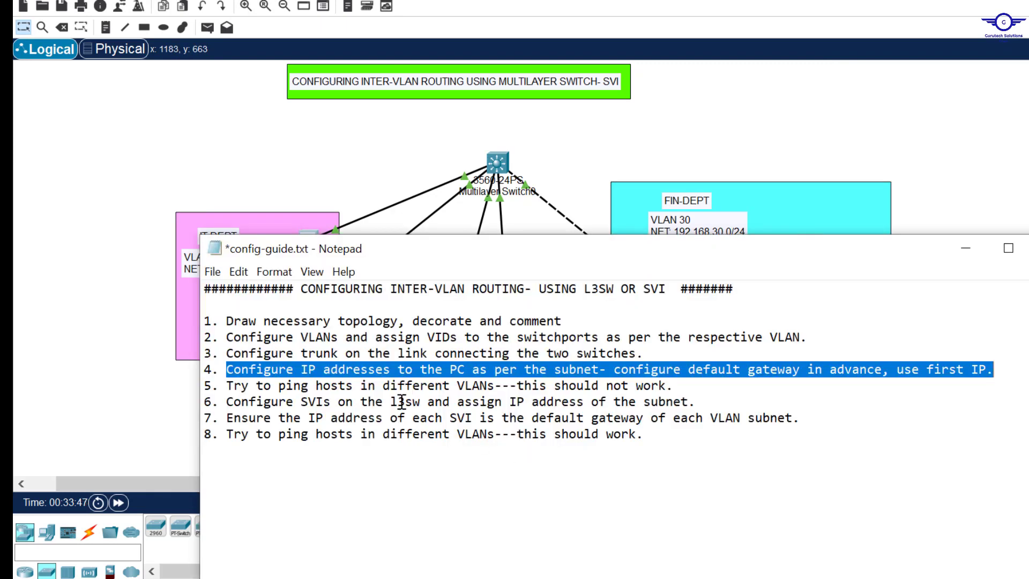
{"action": "left_click_drag", "start_coordinate": [230, 406], "coordinate": [708, 407]}
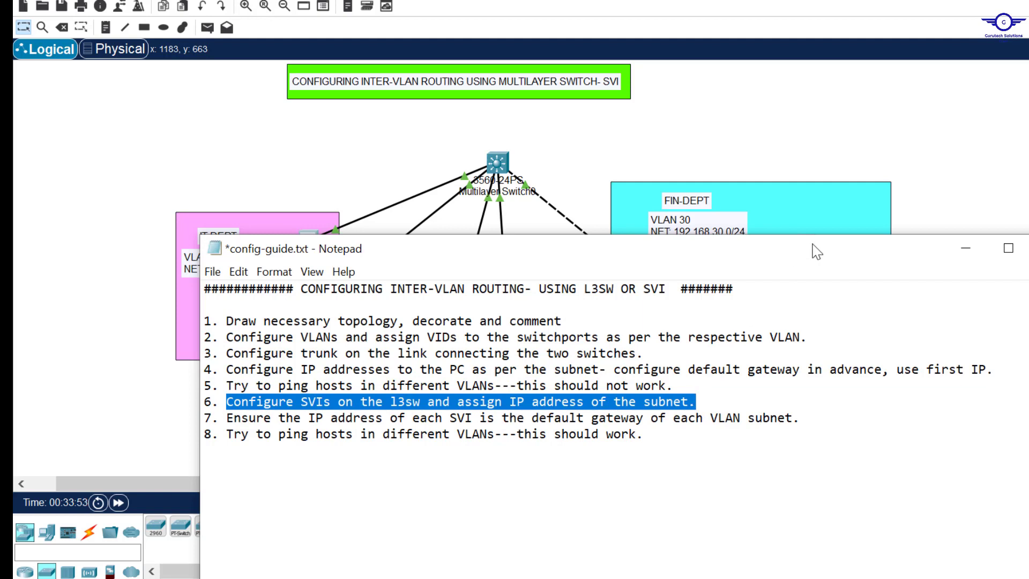
{"action": "left_click", "coordinate": [561, 129]}
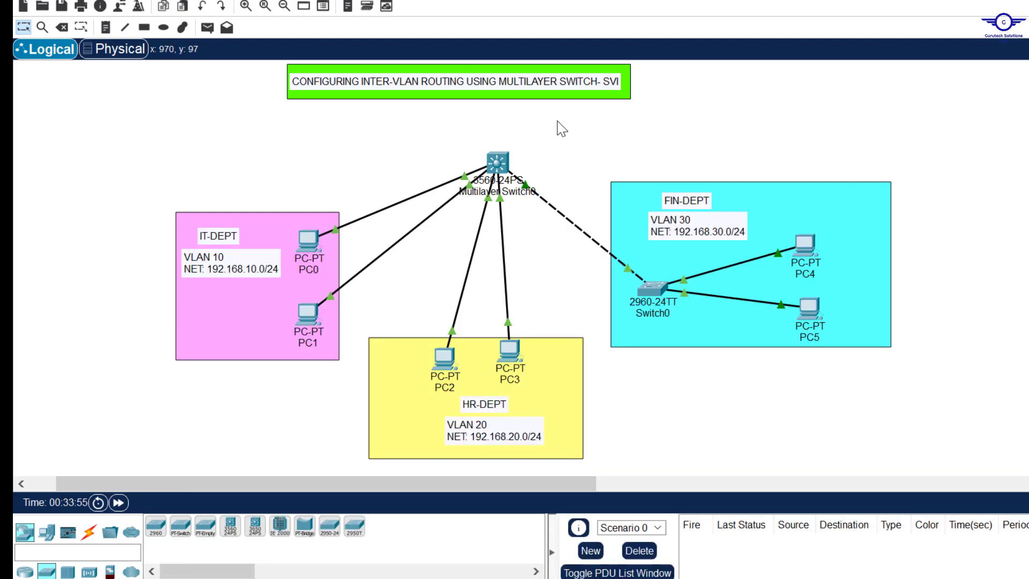
{"action": "left_click_drag", "start_coordinate": [458, 135], "coordinate": [537, 179]}
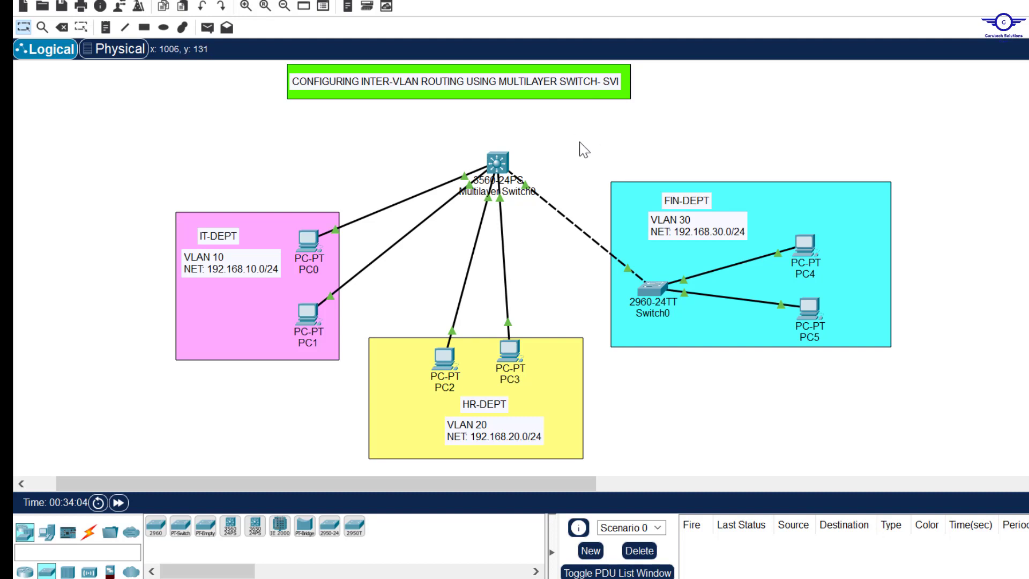
Open Multilayer Switch0's CLI and review the earlier commands that created VLANs 10, 20 and 30.
{"action": "left_click", "coordinate": [502, 158]}
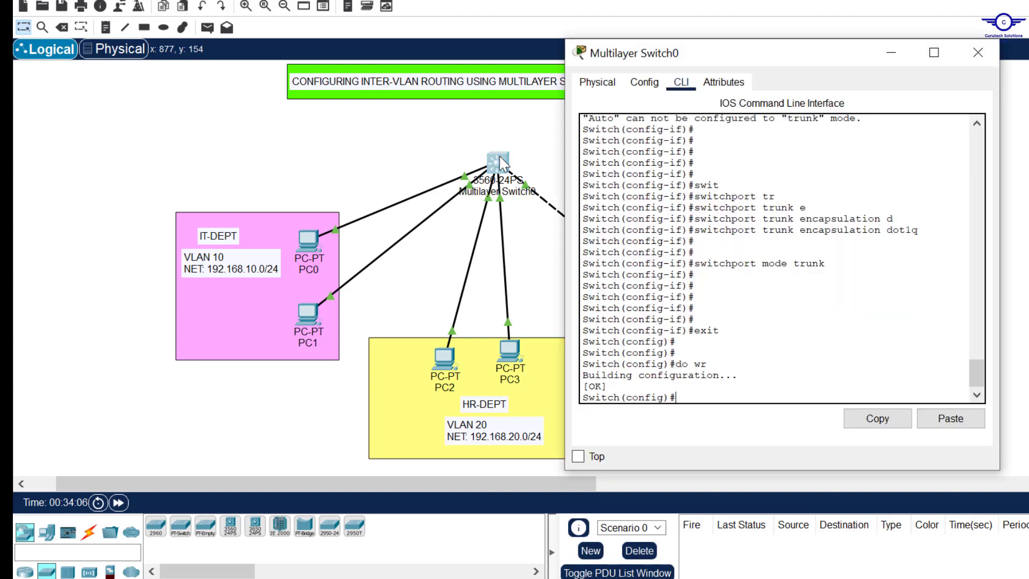
{"action": "left_click_drag", "start_coordinate": [979, 378], "coordinate": [975, 308]}
{"action": "left_click_drag", "start_coordinate": [732, 334], "coordinate": [673, 211]}
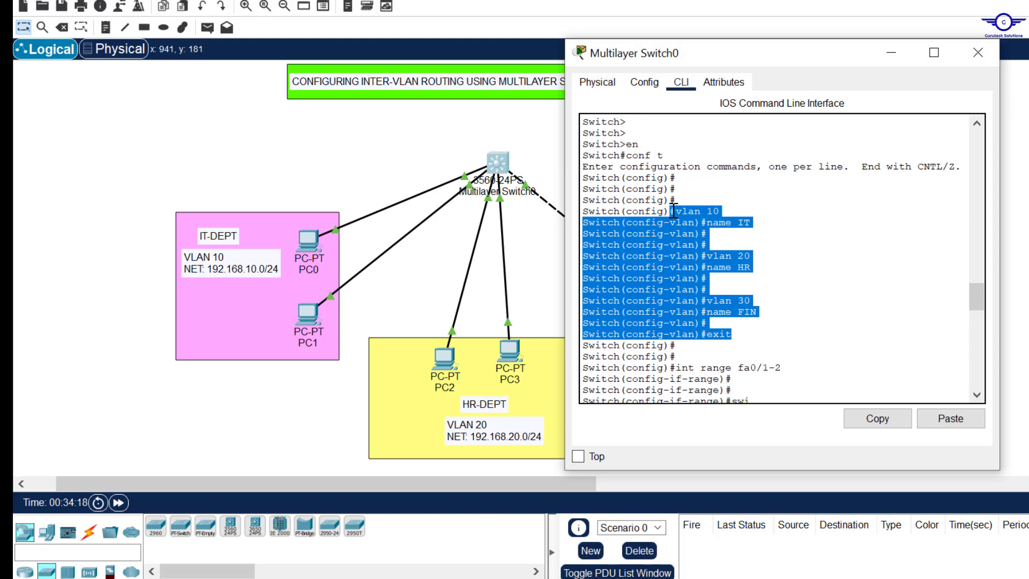
{"action": "left_click", "coordinate": [733, 214]}
{"action": "left_click_drag", "start_coordinate": [733, 214], "coordinate": [701, 211]}
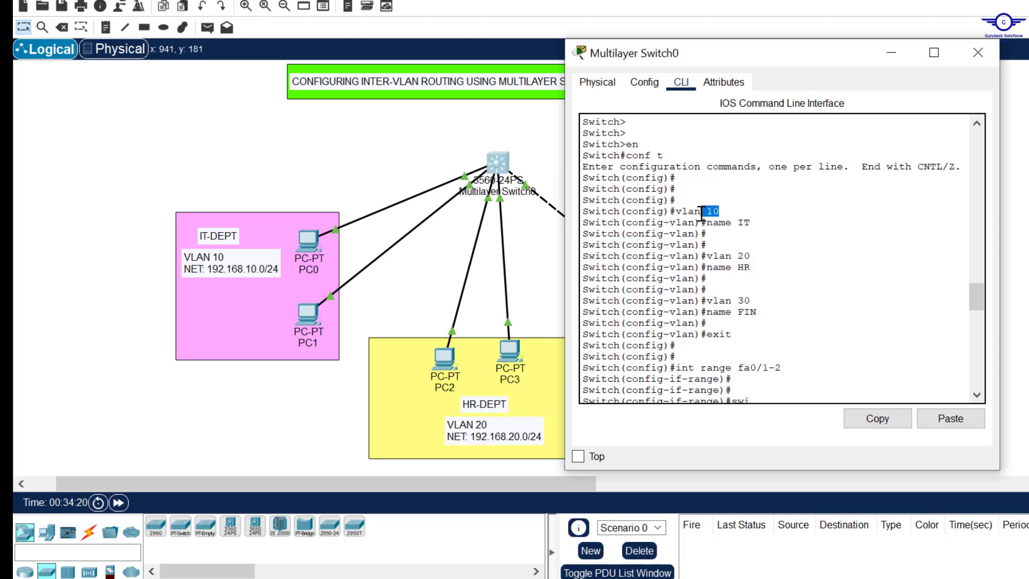
{"action": "left_click", "coordinate": [745, 259]}
{"action": "double_click", "coordinate": [744, 256]}
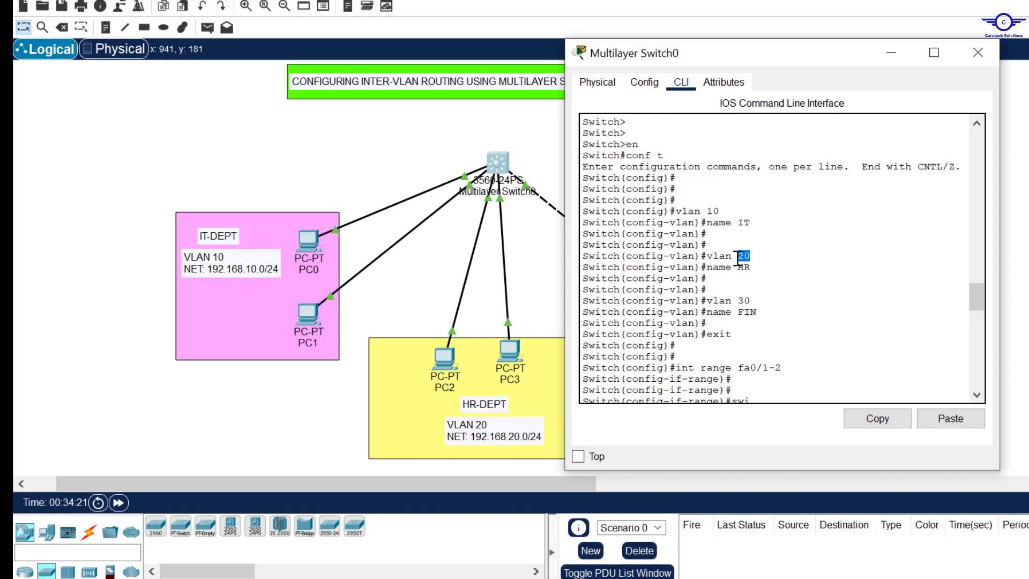
{"action": "double_click", "coordinate": [742, 300]}
{"action": "left_click", "coordinate": [748, 343]}
Create the SVI for VLAN 10 with int vlan 10 and enable it with no shut.
{"action": "key", "text": "Return"}
{"action": "key", "text": "Return"}
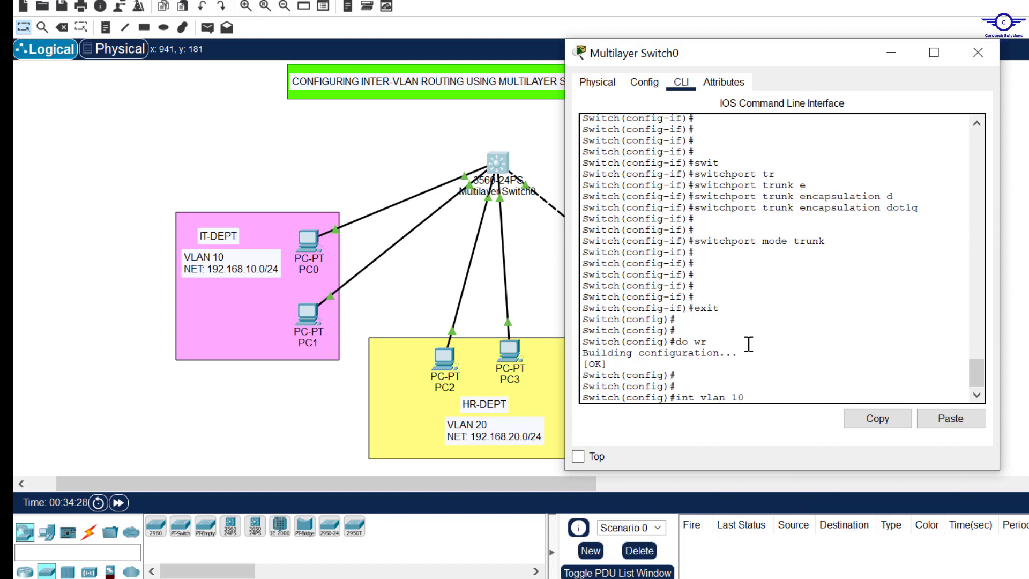
{"action": "key", "text": "Return"}
{"action": "type", "text": "no shut"}
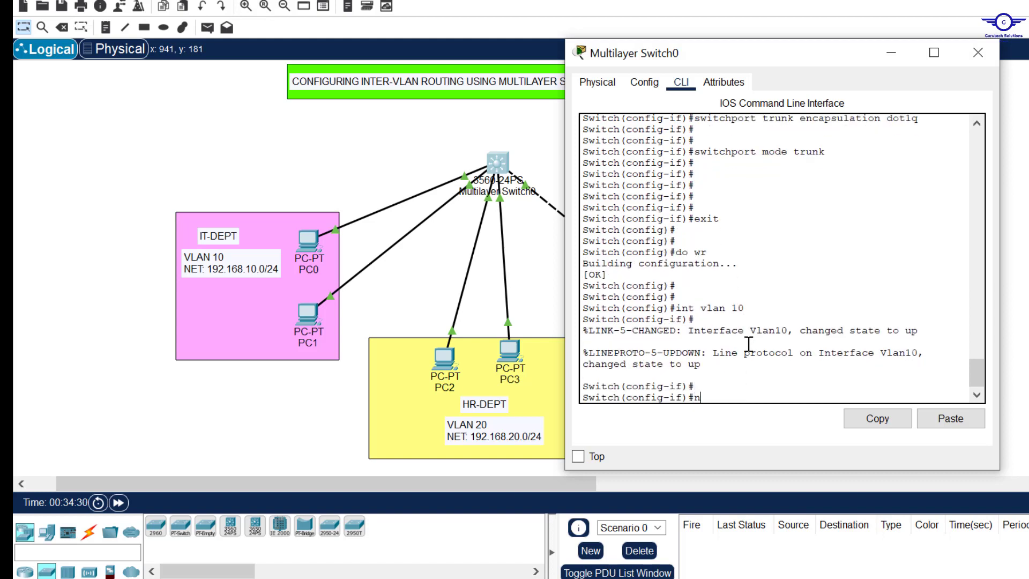
{"action": "key", "text": "Return"}
{"action": "key", "text": "Return"}
{"action": "key", "text": "Return"}
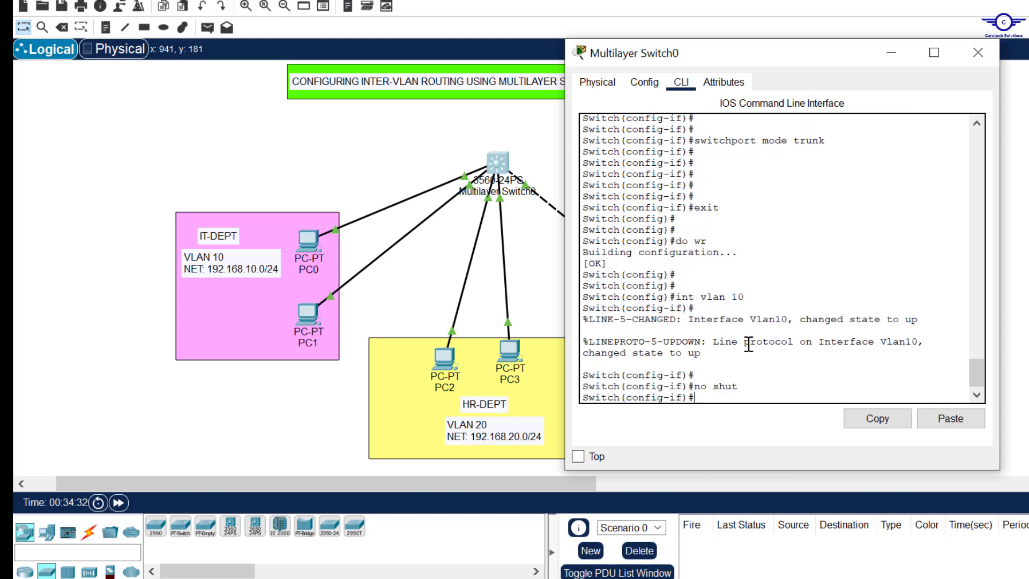
Assign 192.168.10.1 with mask 255.255.255.0 to the VLAN 10 interface and exit to global configuration mode.
{"action": "left_click_drag", "start_coordinate": [745, 276], "coordinate": [681, 277]}
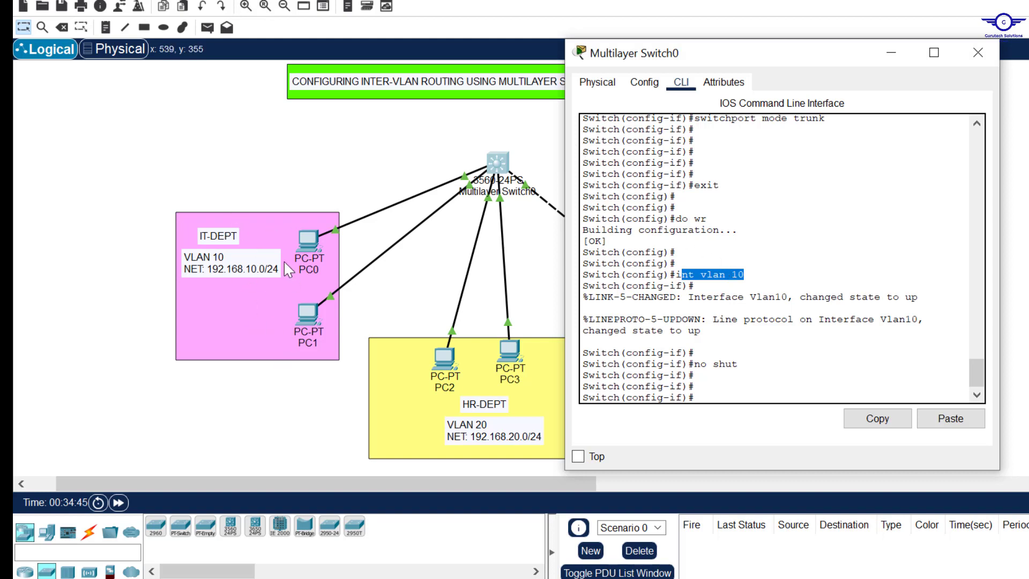
{"action": "left_click", "coordinate": [718, 390]}
{"action": "type", "text": "ip add 1"}
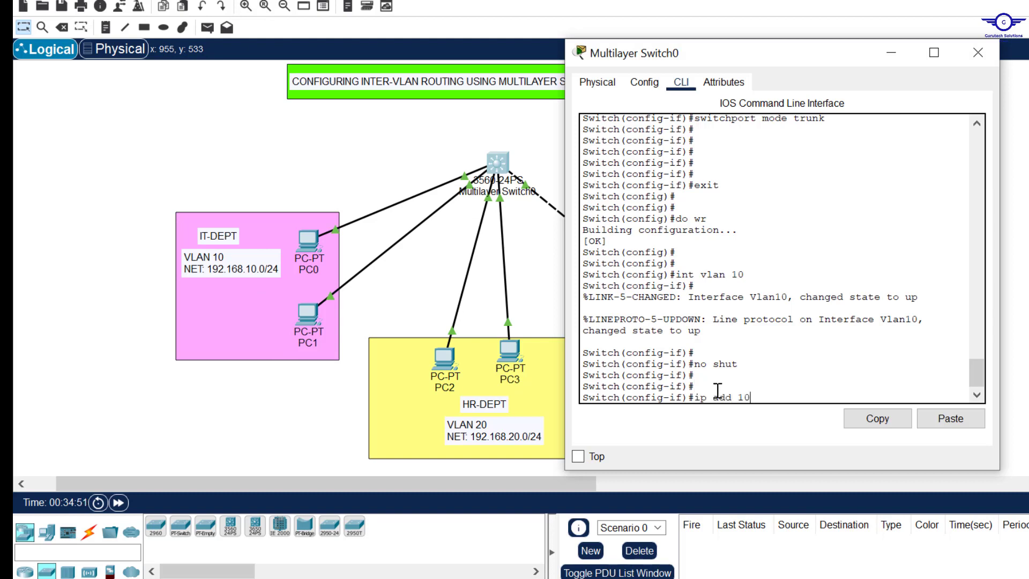
{"action": "type", "text": "92.168.10.1 255.255.255.0"}
{"action": "key", "text": "Return"}
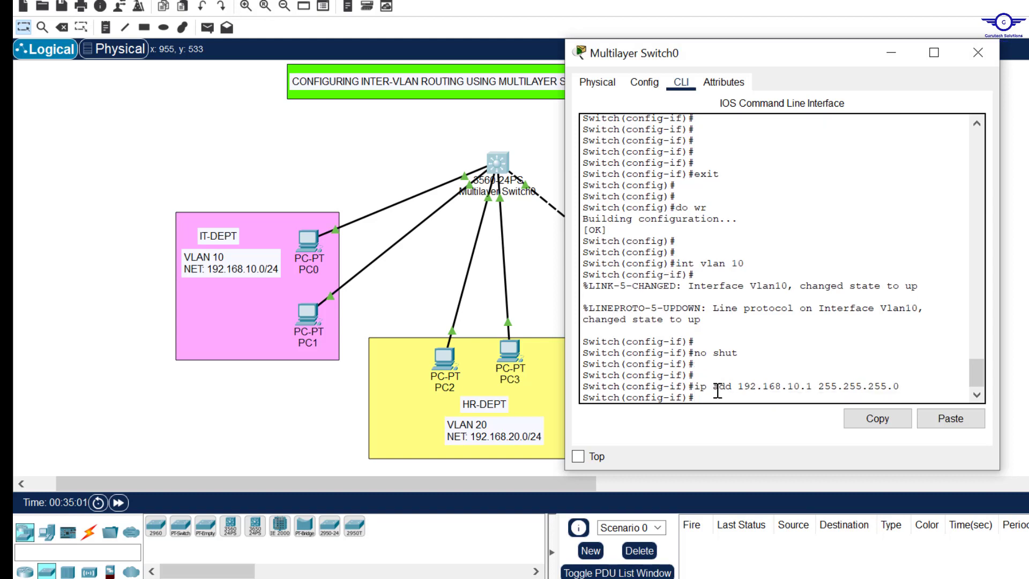
{"action": "type", "text": "exit"}
{"action": "key", "text": "Return"}
{"action": "key", "text": "Return"}
{"action": "key", "text": "Return"}
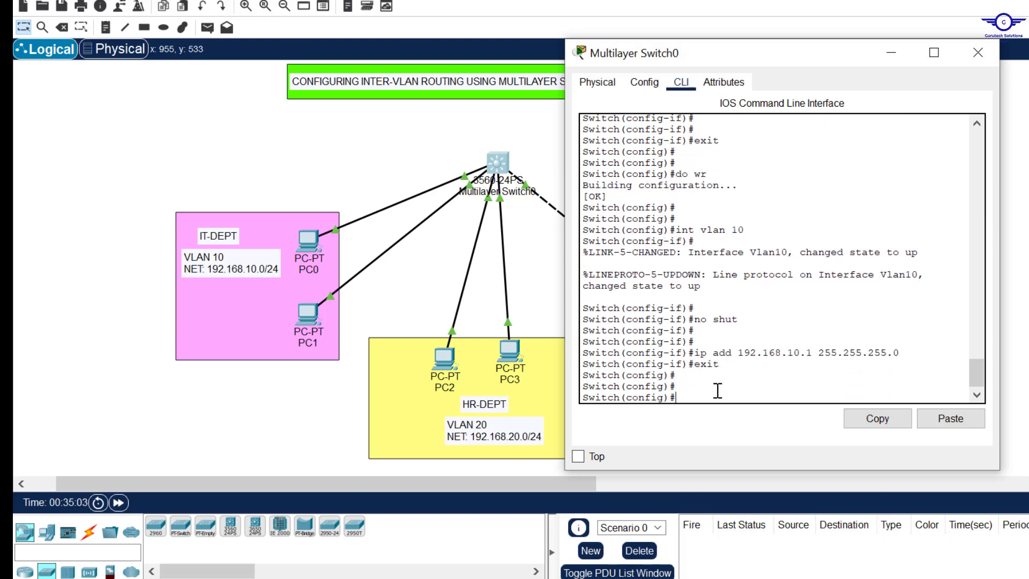
Create the SVI for VLAN 20 with int vlan 20 and enable it with no shut.
{"action": "type", "text": "int vlan 10"}
{"action": "key", "text": "BackSpace"}
{"action": "type", "text": "20"}
{"action": "key", "text": "Return"}
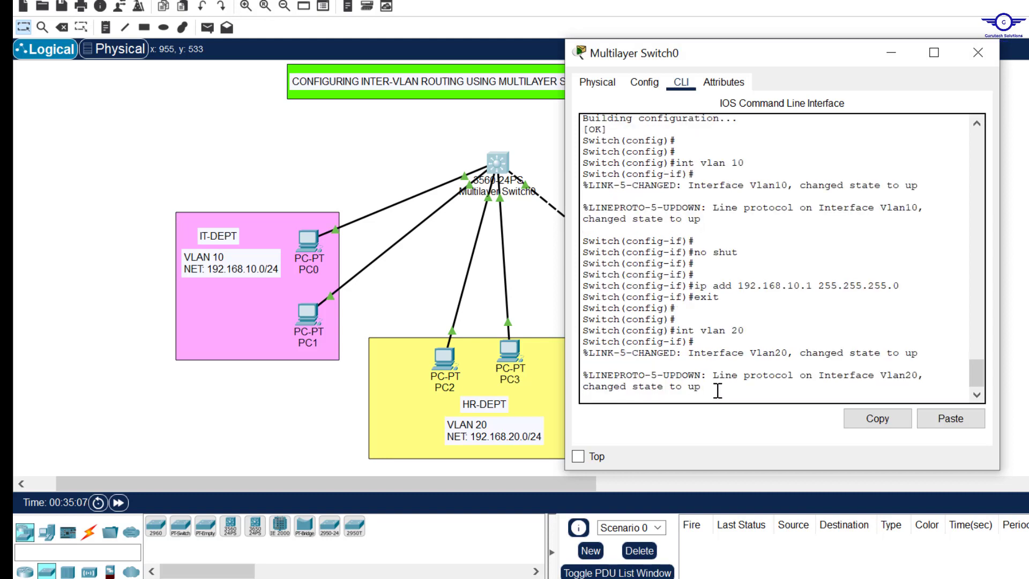
{"action": "key", "text": "Return"}
{"action": "type", "text": "no shu"}
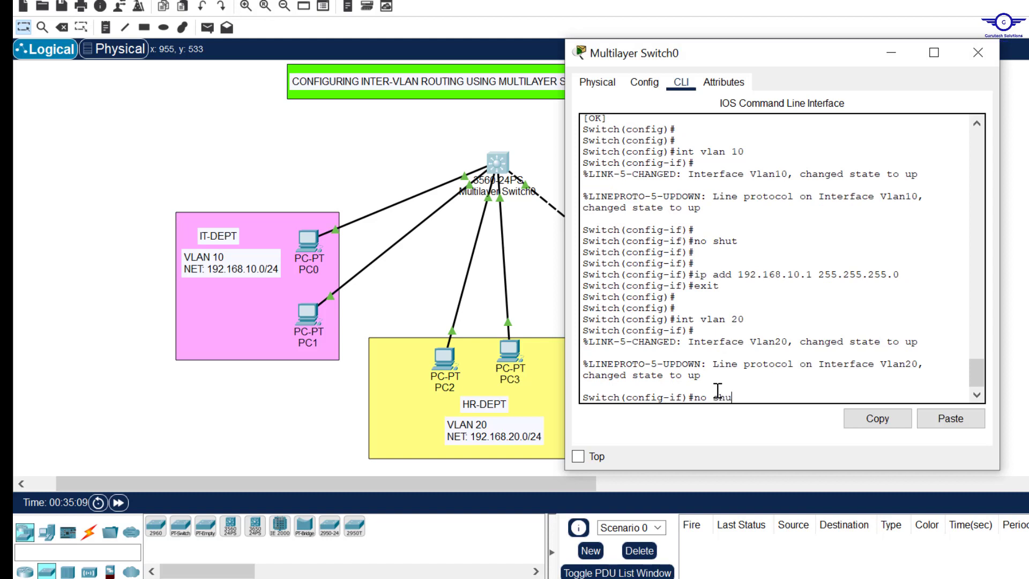
{"action": "type", "text": "t"}
{"action": "key", "text": "Return"}
{"action": "key", "text": "Return"}
Reuse the earlier ip add command to assign 192.168.20.1 with mask 255.255.255.0 to the VLAN 20 interface.
{"action": "key", "text": "Up"}
{"action": "key", "text": "Up"}
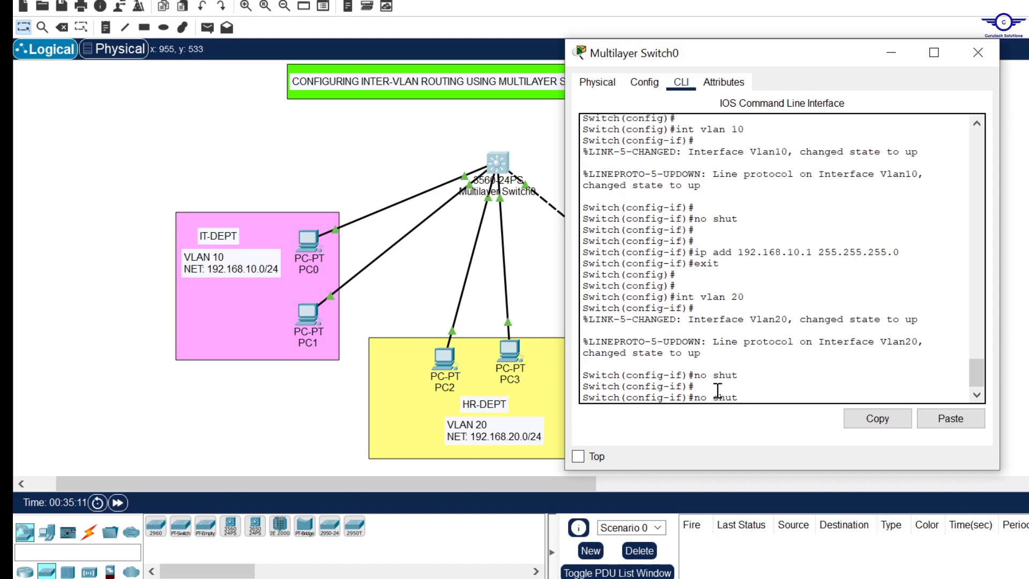
{"action": "key", "text": "Up"}
{"action": "key", "text": "Up"}
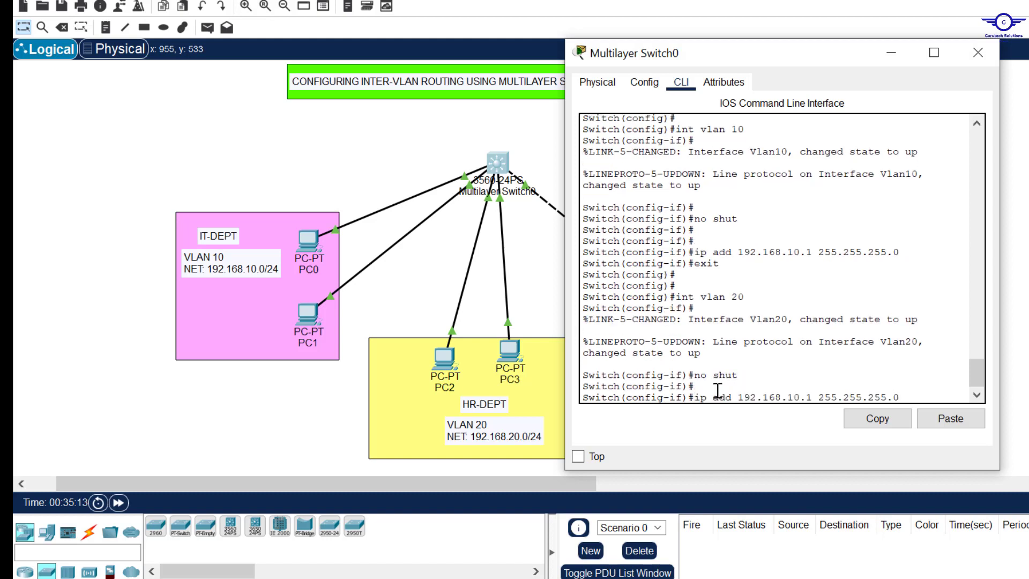
{"action": "key", "text": "Left"}
{"action": "key", "text": "Left"}
{"action": "key", "text": "Left"}
{"action": "key", "text": "Left"}
{"action": "key", "text": "Left"}
{"action": "key", "text": "Left"}
{"action": "key", "text": "Left"}
{"action": "key", "text": "Left"}
{"action": "key", "text": "Left"}
{"action": "key", "text": "Left"}
{"action": "key", "text": "Left"}
{"action": "key", "text": "Left"}
{"action": "key", "text": "BackSpace"}
{"action": "type", "text": "2"}
{"action": "key", "text": "Return"}
{"action": "key", "text": "Return"}
{"action": "key", "text": "Return"}
{"action": "key", "text": "Return"}
{"action": "key", "text": "Up"}
{"action": "key", "text": "Up"}
{"action": "key", "text": "Up"}
{"action": "key", "text": "Up"}
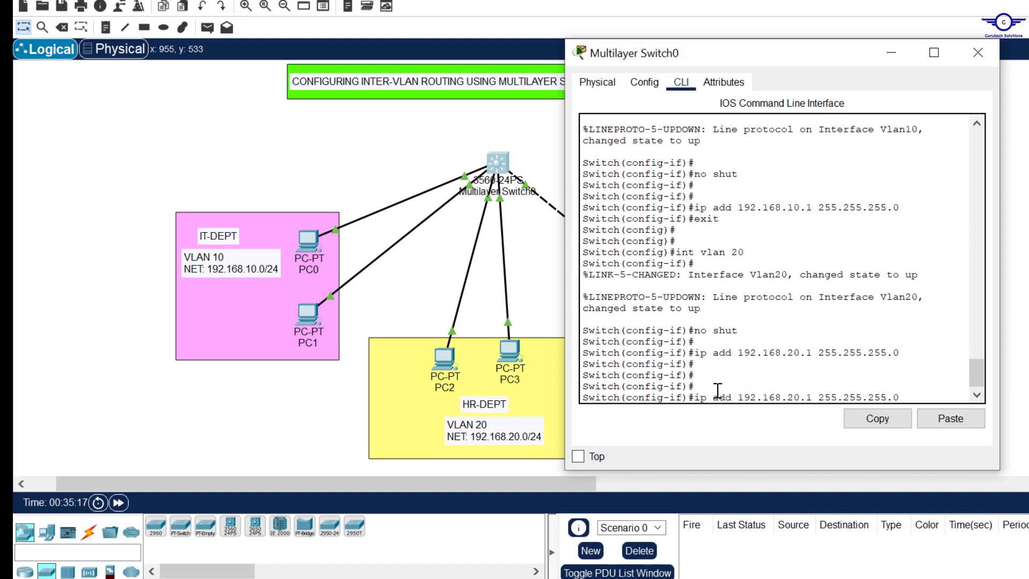
{"action": "key", "text": "BackSpace"}
{"action": "key", "text": "BackSpace"}
{"action": "key", "text": "BackSpace"}
{"action": "key", "text": "BackSpace"}
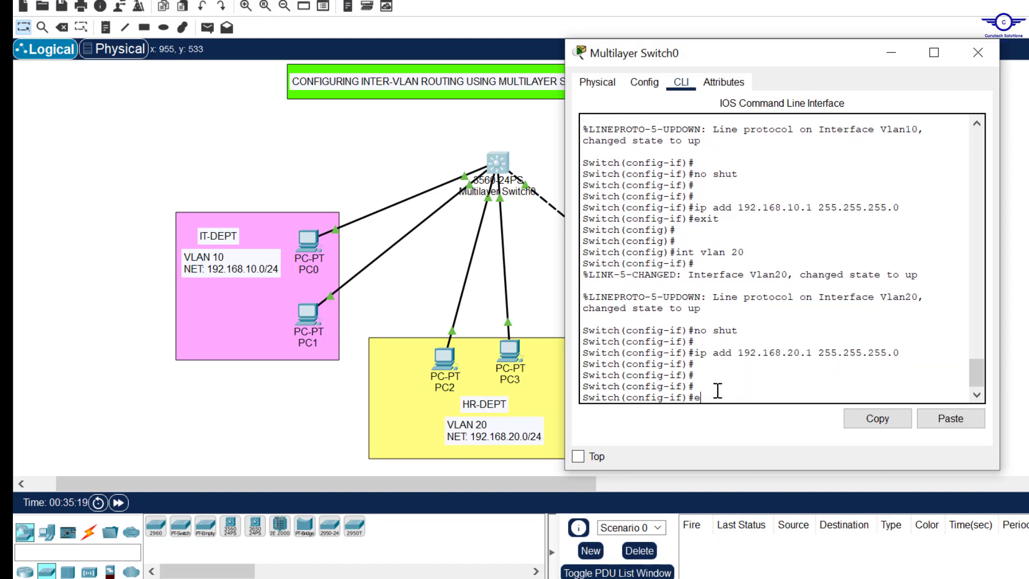
Exit the VLAN 20 interface configuration to global configuration mode.
{"action": "type", "text": "ex"}
{"action": "key", "text": "Return"}
{"action": "key", "text": "Return"}
{"action": "key", "text": "Return"}
{"action": "key", "text": "Return"}
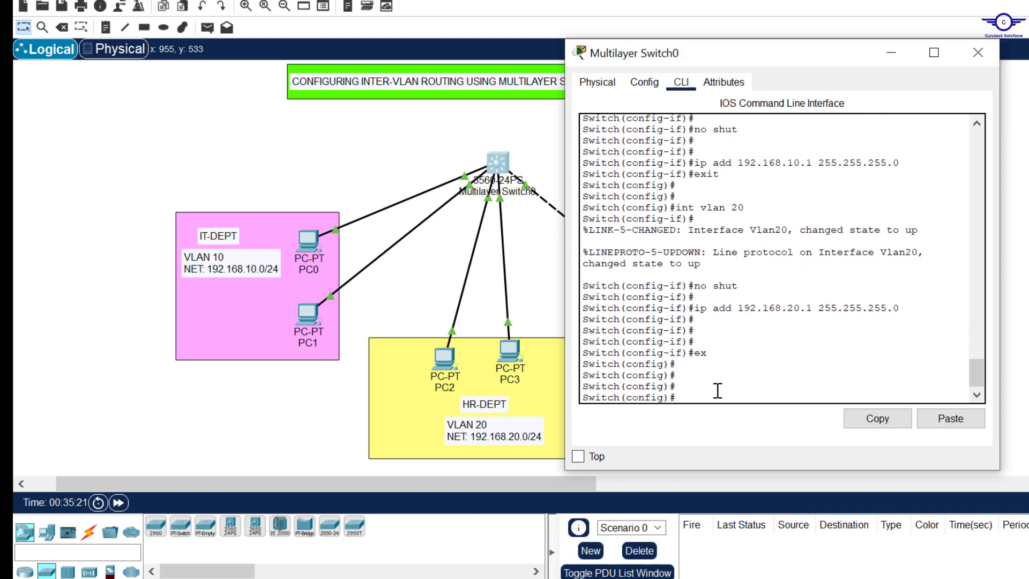
Create the SVI for VLAN 30 with int vlan 30 and enable it with no shut.
{"action": "key", "text": "Up"}
{"action": "key", "text": "Up"}
{"action": "key", "text": "Up"}
{"action": "key", "text": "Up"}
{"action": "key", "text": "Left"}
{"action": "key", "text": "BackSpace"}
{"action": "type", "text": "3"}
{"action": "key", "text": "Return"}
{"action": "key", "text": "Return"}
{"action": "type", "text": "no"}
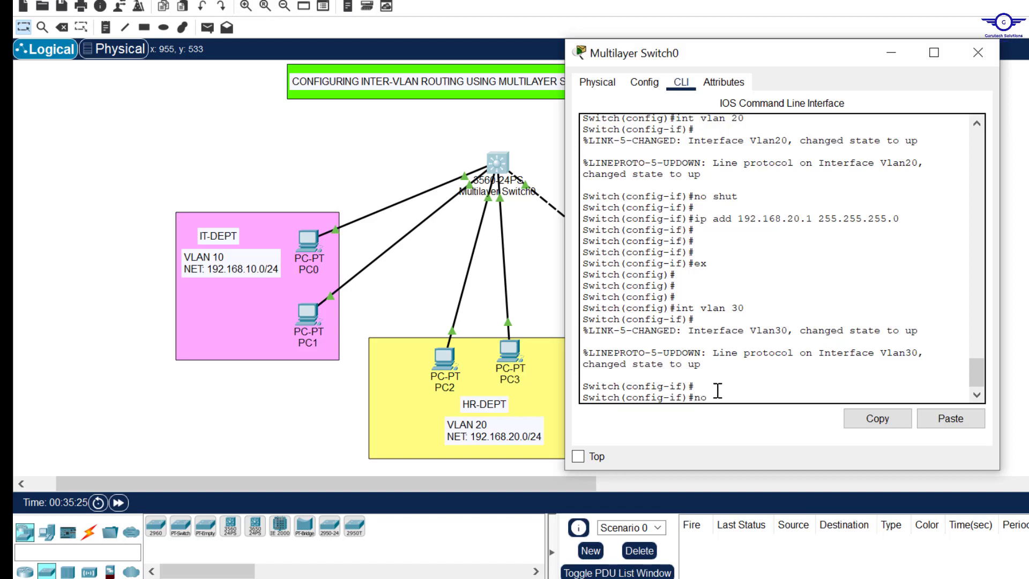
{"action": "type", "text": " shut"}
{"action": "key", "text": "Return"}
{"action": "key", "text": "Return"}
{"action": "key", "text": "Return"}
{"action": "key", "text": "Return"}
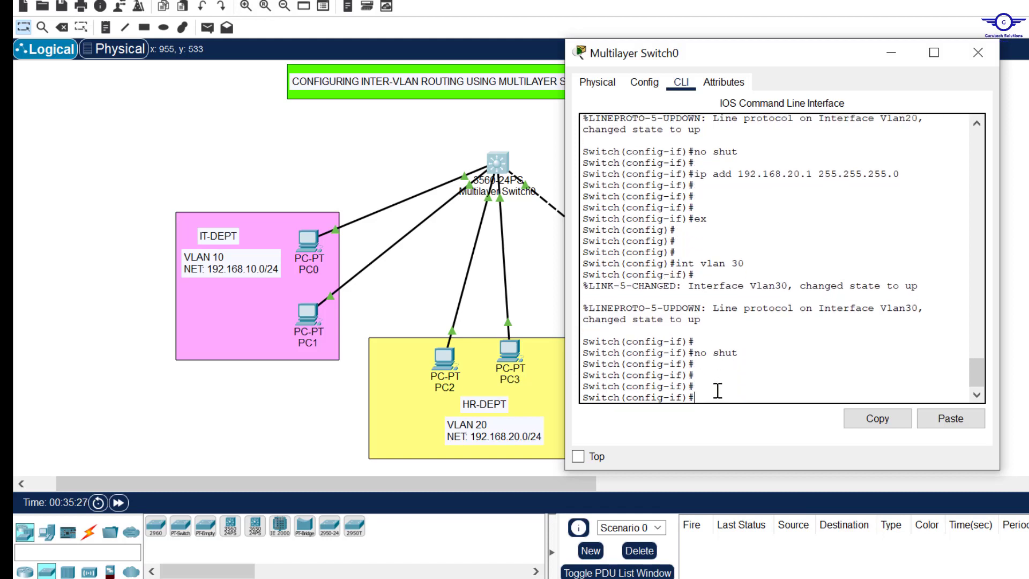
Reuse the earlier ip add command to assign 192.168.30.1 with mask 255.255.255.0 to the VLAN 30 interface.
{"action": "key", "text": "Up"}
{"action": "key", "text": "Up"}
{"action": "key", "text": "Up"}
{"action": "key", "text": "Up"}
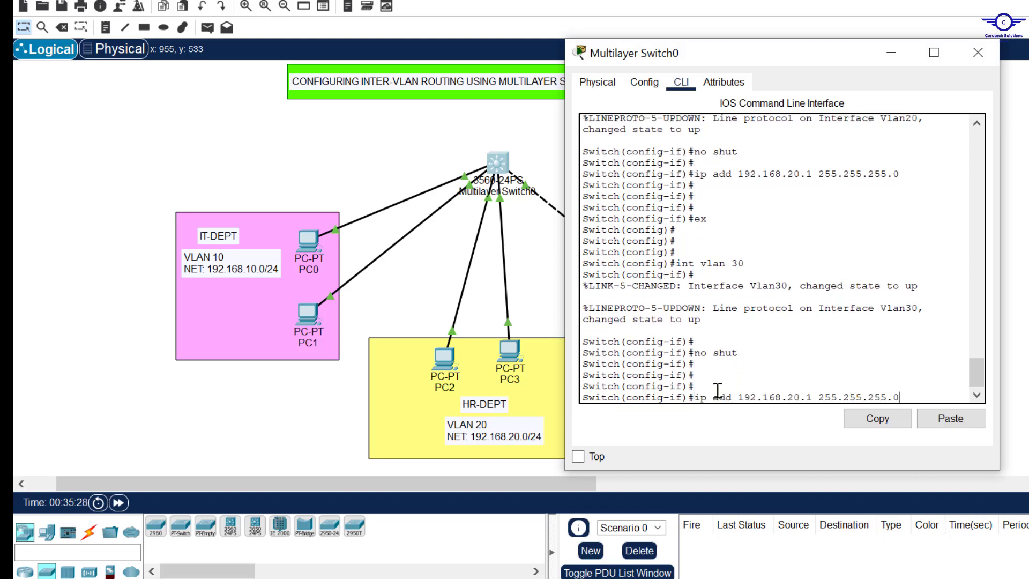
{"action": "key", "text": "Left"}
{"action": "key", "text": "Left"}
{"action": "key", "text": "Left"}
{"action": "key", "text": "Left"}
{"action": "key", "text": "Left"}
{"action": "key", "text": "Left"}
{"action": "key", "text": "Left"}
{"action": "key", "text": "Left"}
{"action": "key", "text": "Left"}
{"action": "key", "text": "Left"}
{"action": "key", "text": "Left"}
{"action": "key", "text": "Left"}
{"action": "key", "text": "Left"}
{"action": "key", "text": "Left"}
{"action": "key", "text": "Left"}
{"action": "key", "text": "Left"}
{"action": "key", "text": "Left"}
{"action": "key", "text": "BackSpace"}
{"action": "type", "text": "3"}
{"action": "key", "text": "Return"}
{"action": "key", "text": "Return"}
{"action": "key", "text": "Return"}
{"action": "key", "text": "Return"}
Exit the VLAN 30 interface configuration and save the switch configuration with do wr.
{"action": "type", "text": "exit"}
{"action": "key", "text": "Return"}
{"action": "key", "text": "Return"}
{"action": "key", "text": "Return"}
{"action": "key", "text": "Return"}
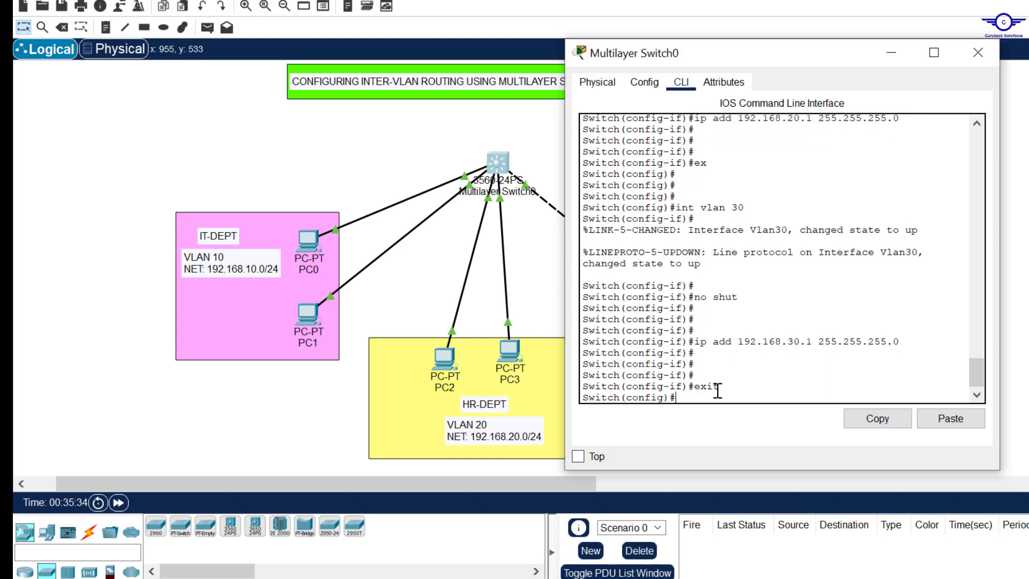
{"action": "type", "text": "do wr"}
{"action": "key", "text": "Return"}
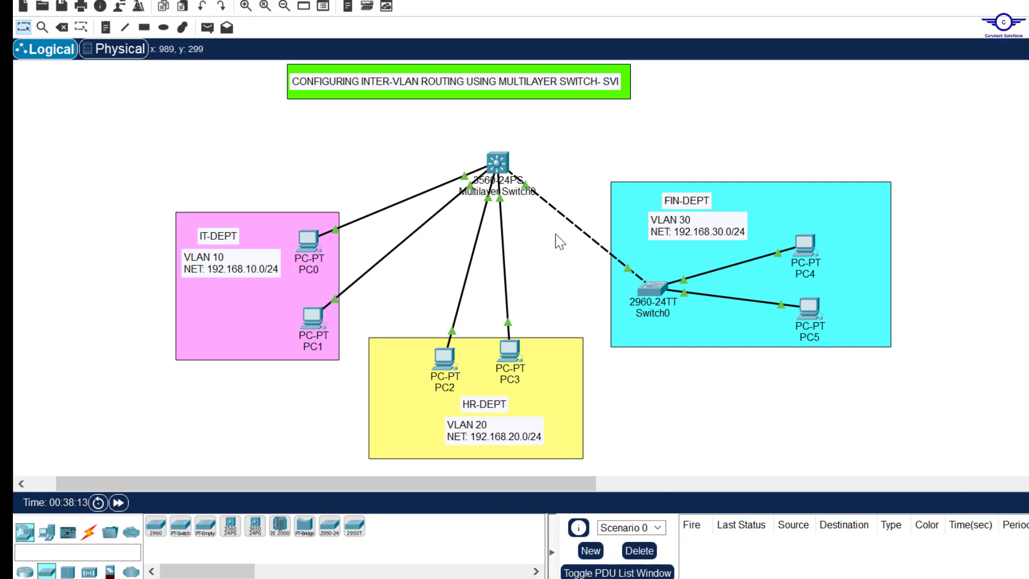
{"action": "left_click_drag", "start_coordinate": [452, 135], "coordinate": [550, 189]}
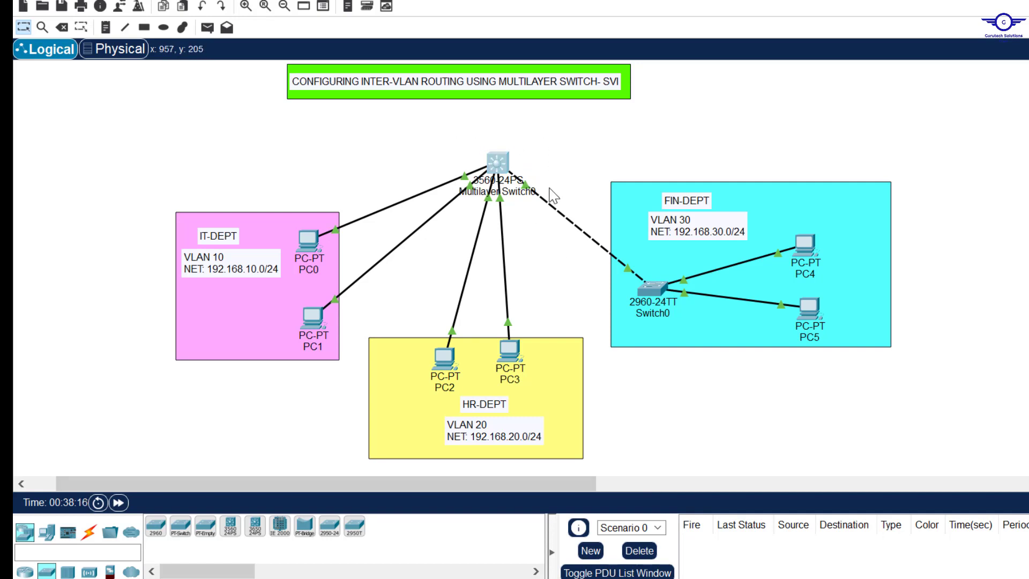
{"action": "left_click", "coordinate": [548, 146]}
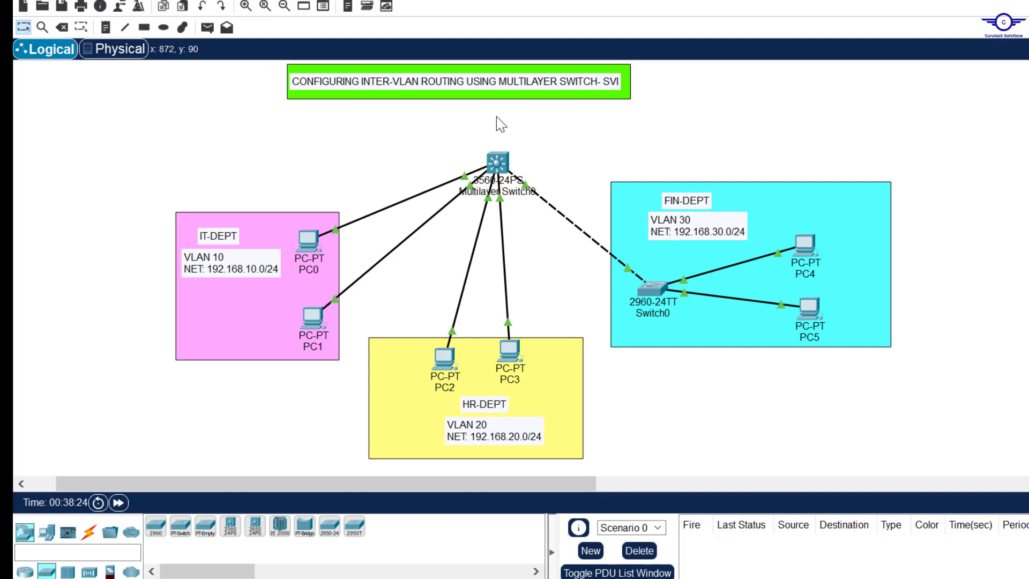
Switch to config-guide.txt in Notepad and insert item 8, "Enable IP routing", below item 7.
{"action": "key", "text": "alt+Tab"}
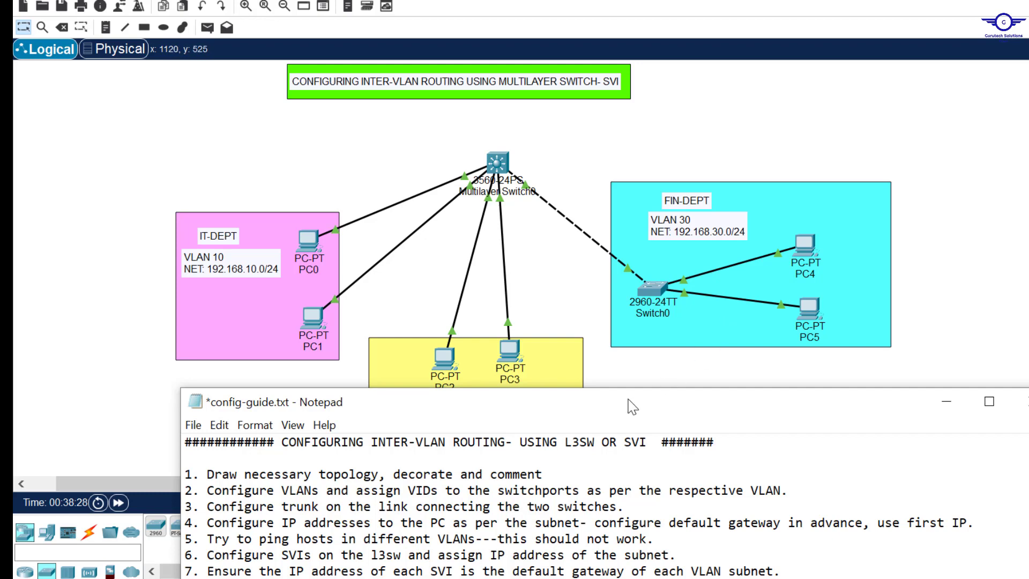
{"action": "left_click_drag", "start_coordinate": [632, 407], "coordinate": [761, 154]}
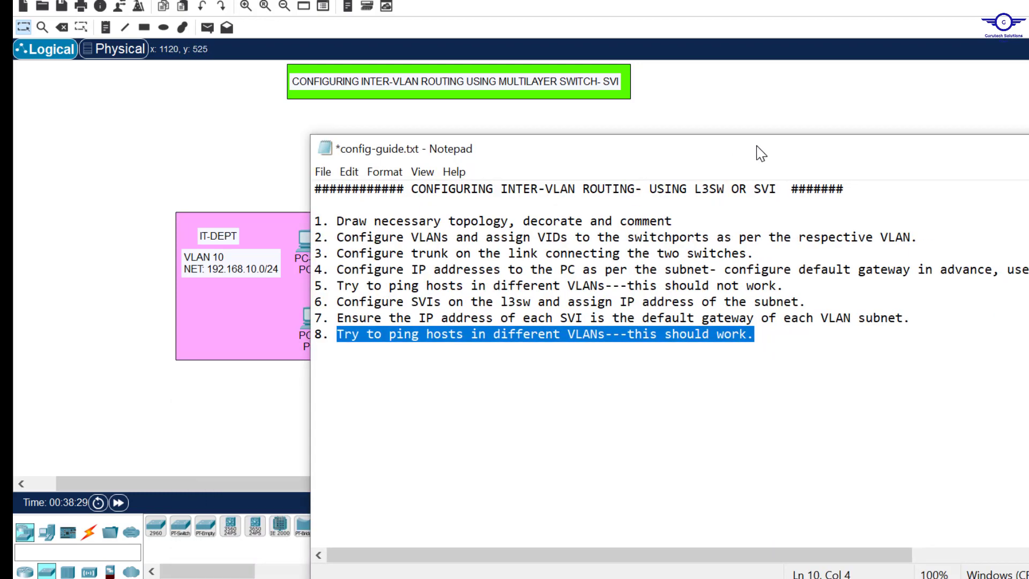
{"action": "left_click", "coordinate": [930, 326]}
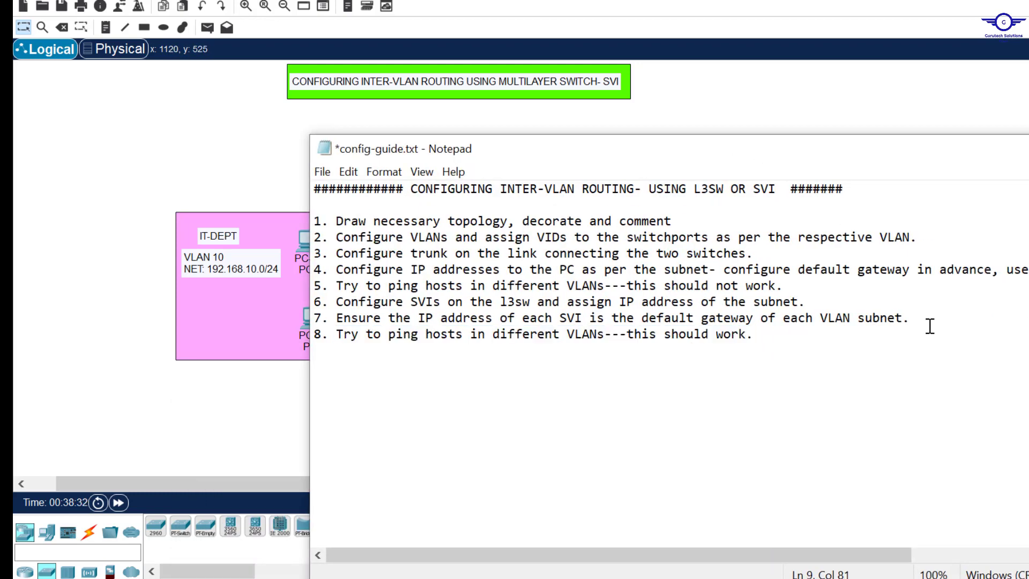
{"action": "key", "text": "Return"}
{"action": "type", "text": "8. "}
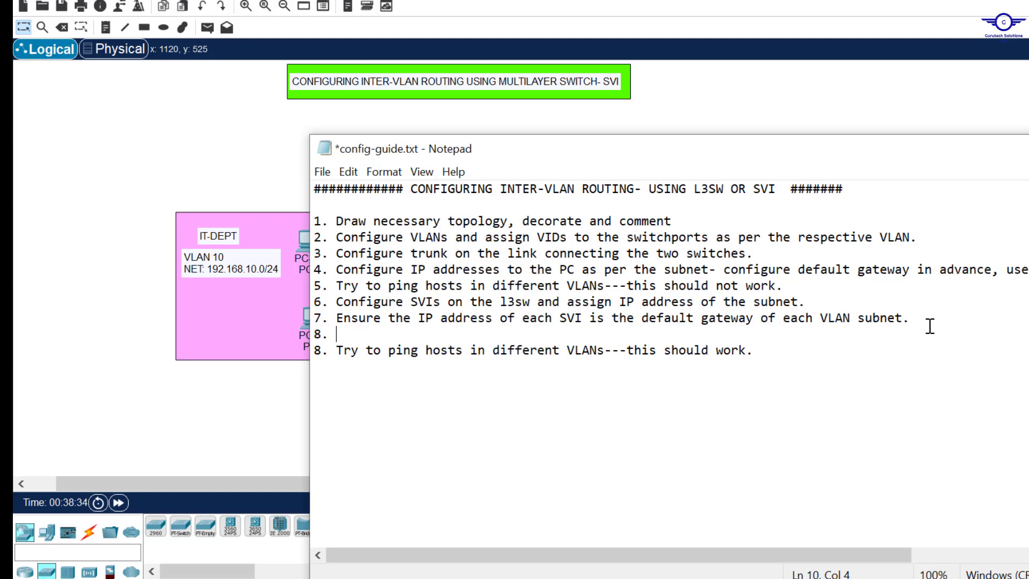
{"action": "type", "text": "Enable IP routin"}
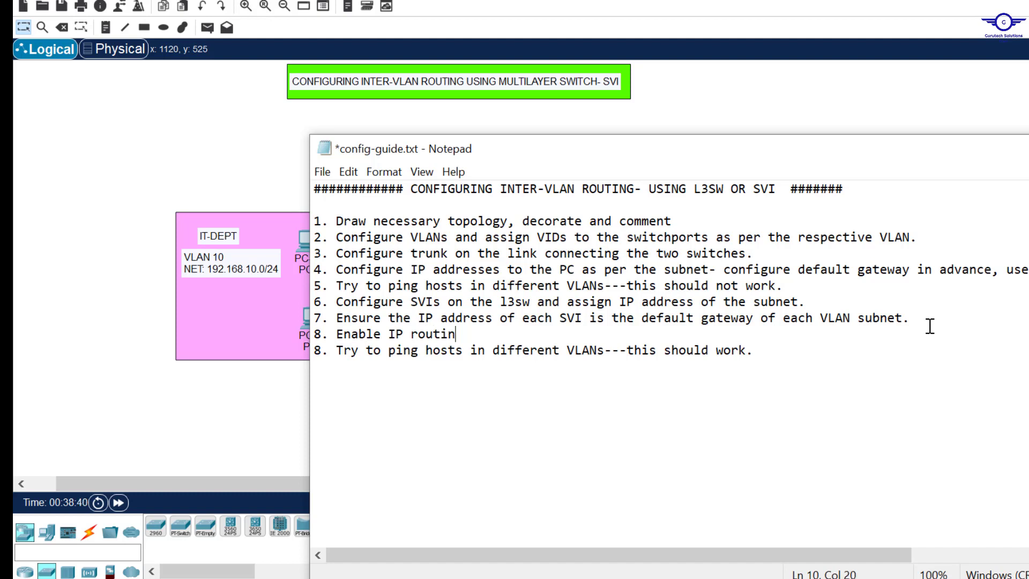
{"action": "type", "text": "g"}
Renumber the final ping item in the guide as 9 and return to the Packet Tracer topology.
{"action": "left_click", "coordinate": [324, 354]}
{"action": "key", "text": "BackSpace"}
{"action": "type", "text": "9"}
{"action": "left_click_drag", "start_coordinate": [756, 356], "coordinate": [331, 352]}
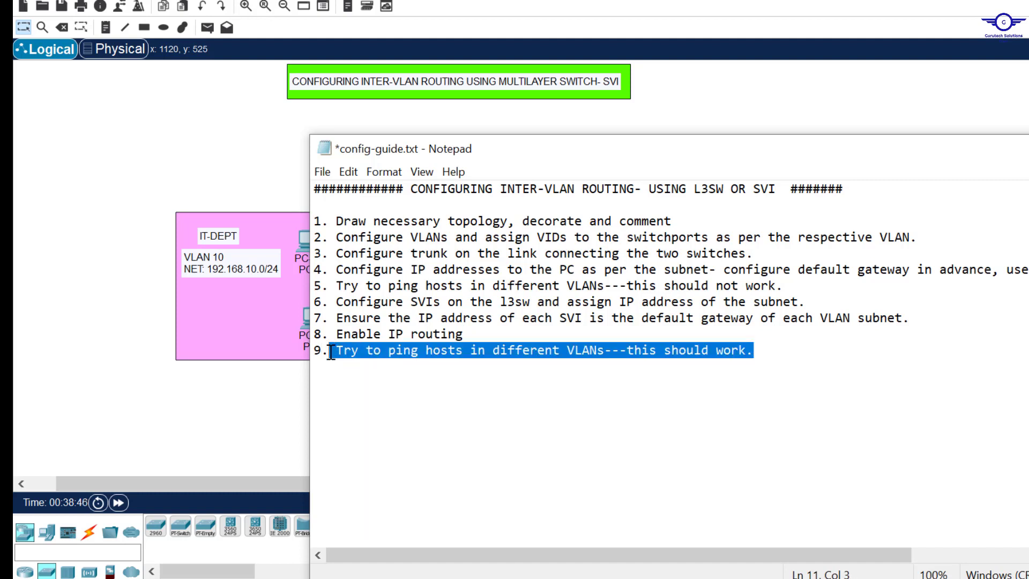
{"action": "left_click", "coordinate": [237, 168]}
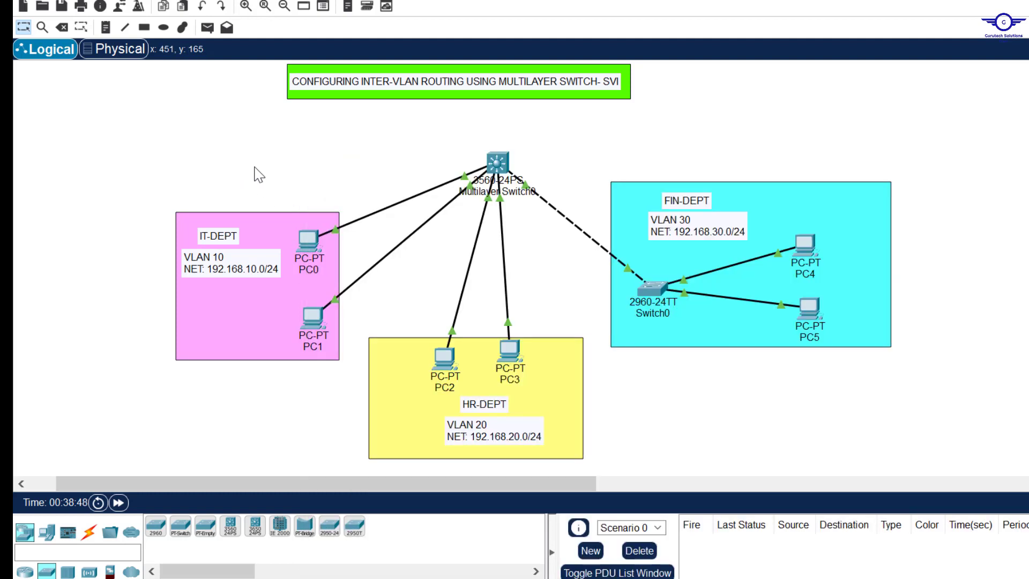
{"action": "left_click", "coordinate": [498, 163]}
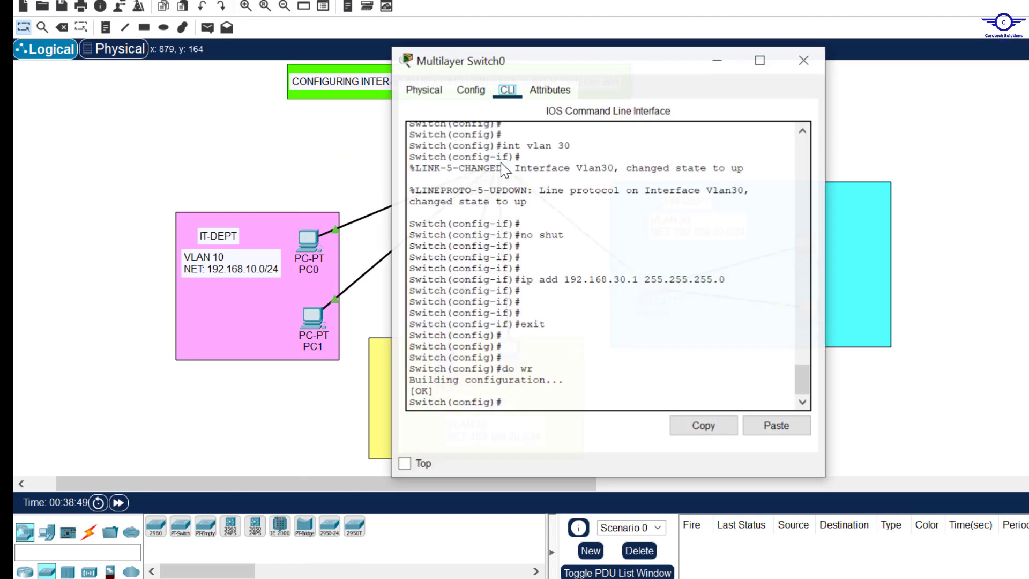
{"action": "left_click", "coordinate": [917, 140]}
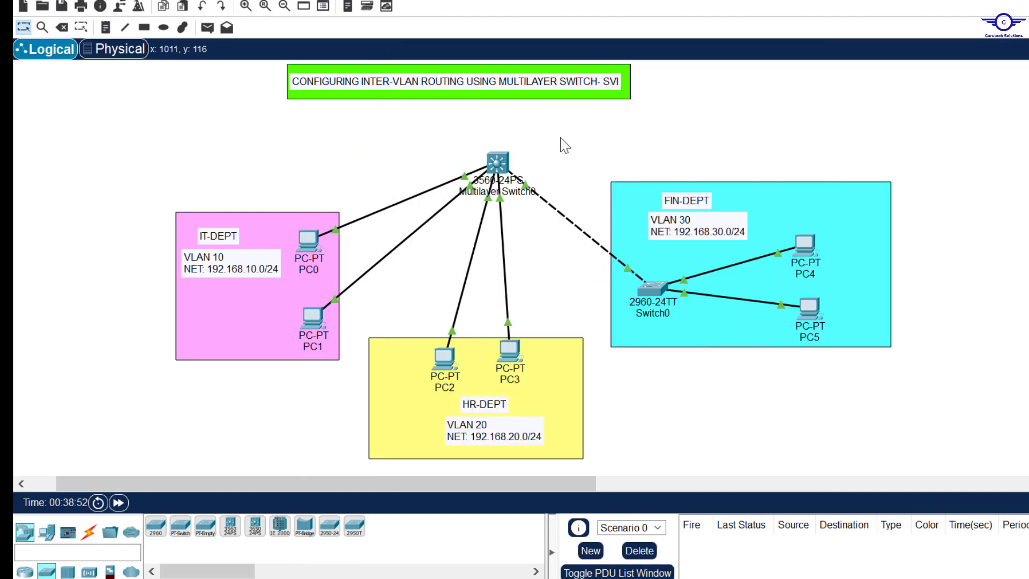
{"action": "left_click", "coordinate": [543, 208]}
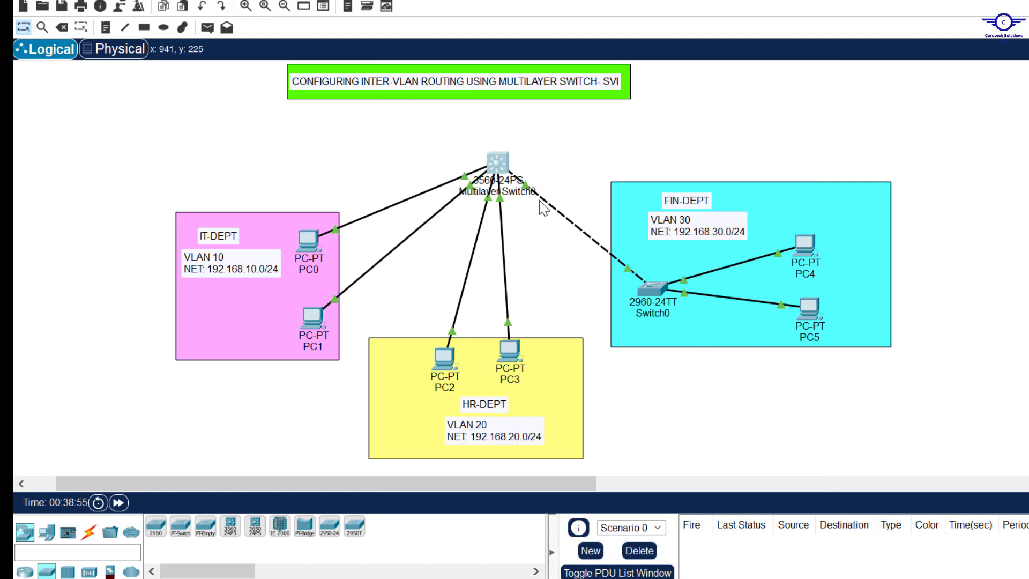
Enable routing on Multilayer Switch0 with ip routing and save the configuration with do wr.
{"action": "left_click", "coordinate": [504, 167]}
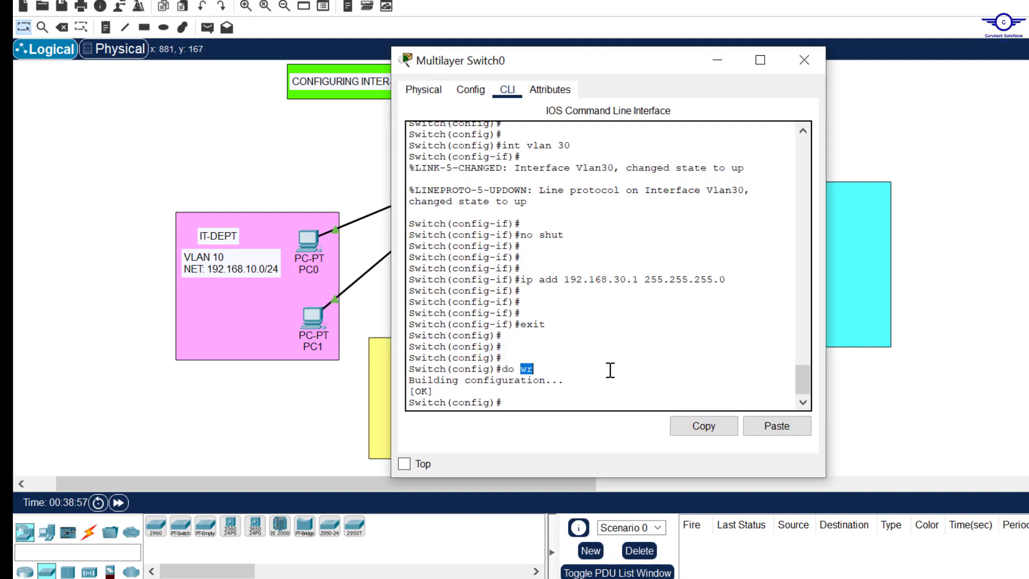
{"action": "key", "text": "Return"}
{"action": "key", "text": "Return"}
{"action": "key", "text": "Return"}
{"action": "type", "text": "ip"}
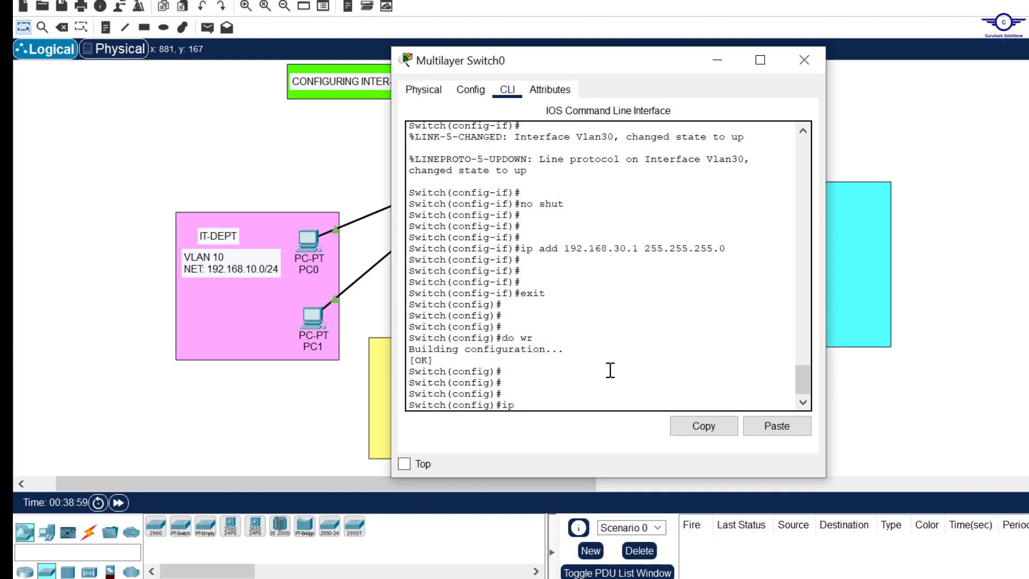
{"action": "type", "text": " routing"}
{"action": "key", "text": "Return"}
{"action": "key", "text": "Return"}
{"action": "key", "text": "Return"}
{"action": "key", "text": "Return"}
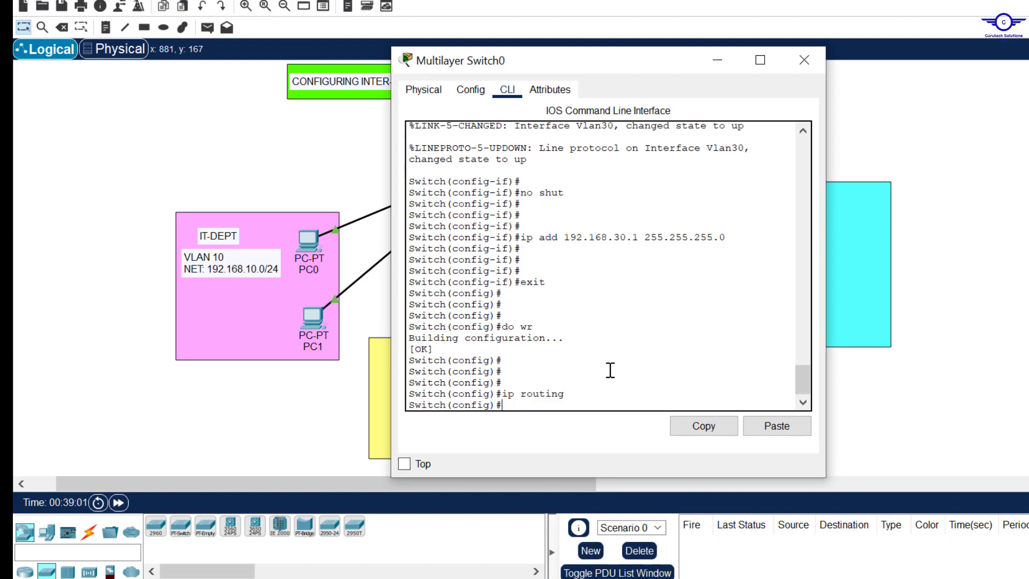
{"action": "type", "text": "do wr"}
{"action": "key", "text": "Return"}
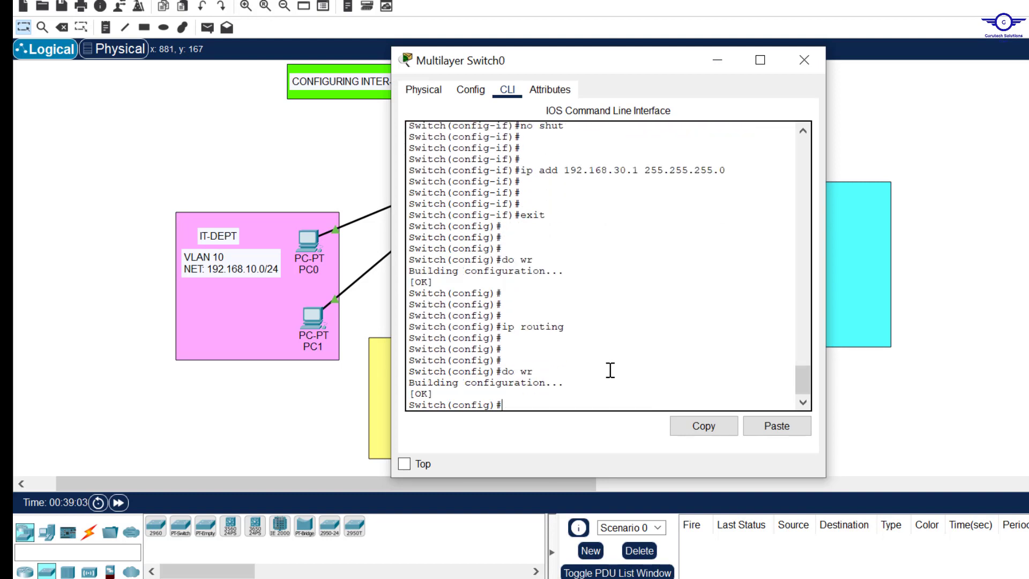
{"action": "left_click", "coordinate": [805, 59]}
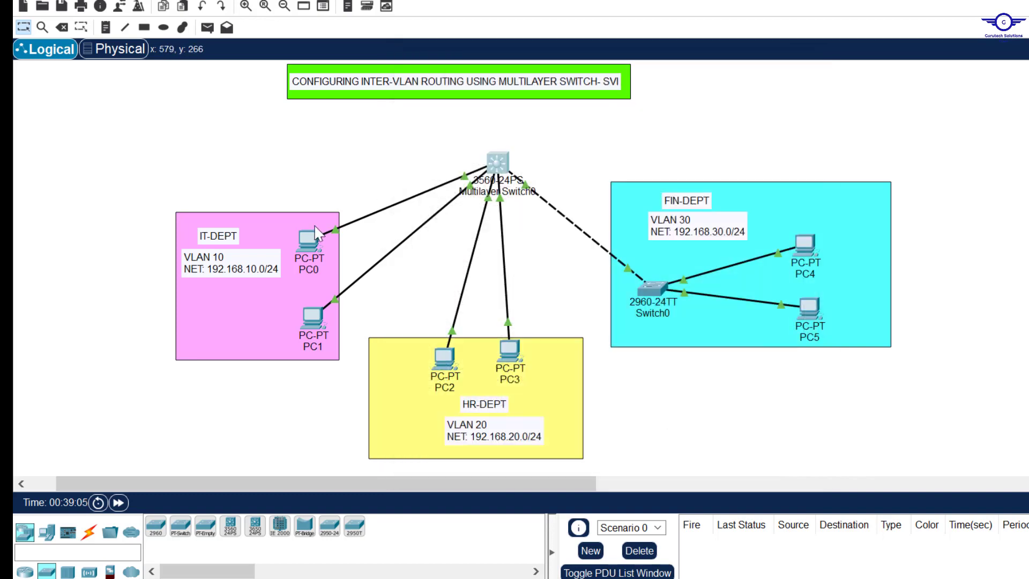
Repeat the pings to 192.168.20.5 and 192.168.30.5 from PC0's command prompt.
{"action": "left_click", "coordinate": [308, 240]}
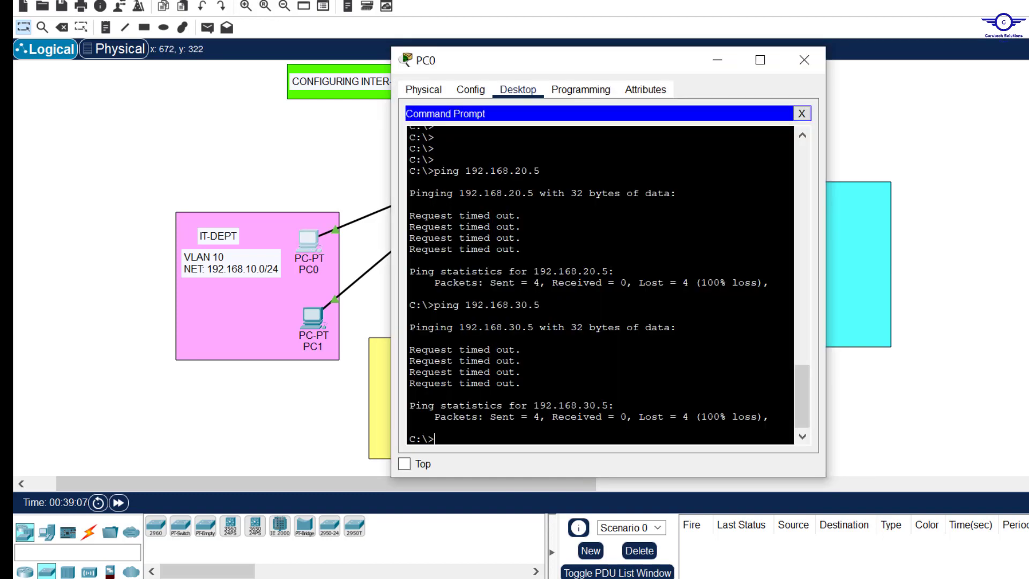
{"action": "left_click_drag", "start_coordinate": [540, 171], "coordinate": [461, 170]}
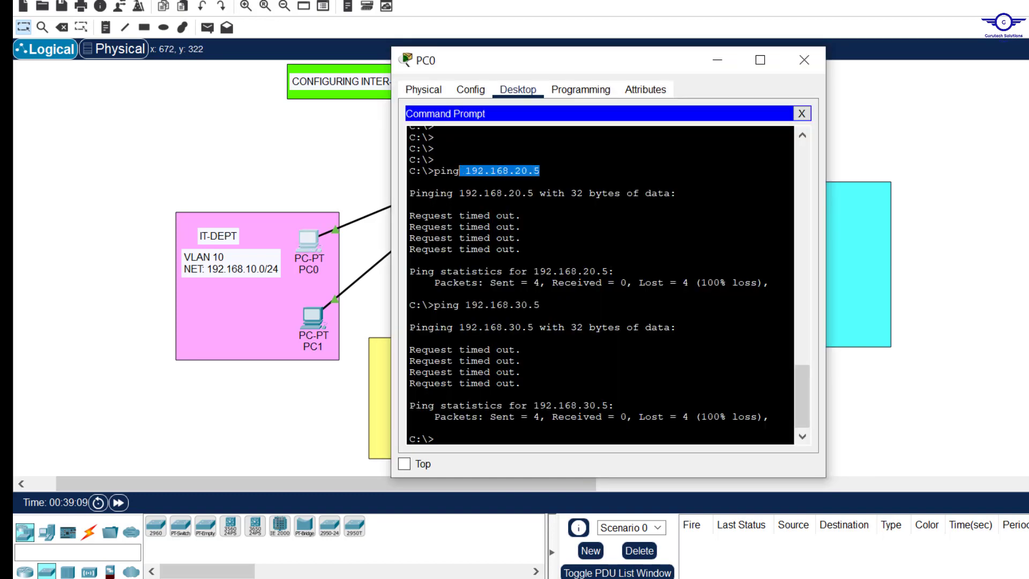
{"action": "left_click_drag", "start_coordinate": [540, 304], "coordinate": [471, 304]}
{"action": "left_click_drag", "start_coordinate": [540, 170], "coordinate": [471, 170]}
{"action": "left_click", "coordinate": [473, 444]}
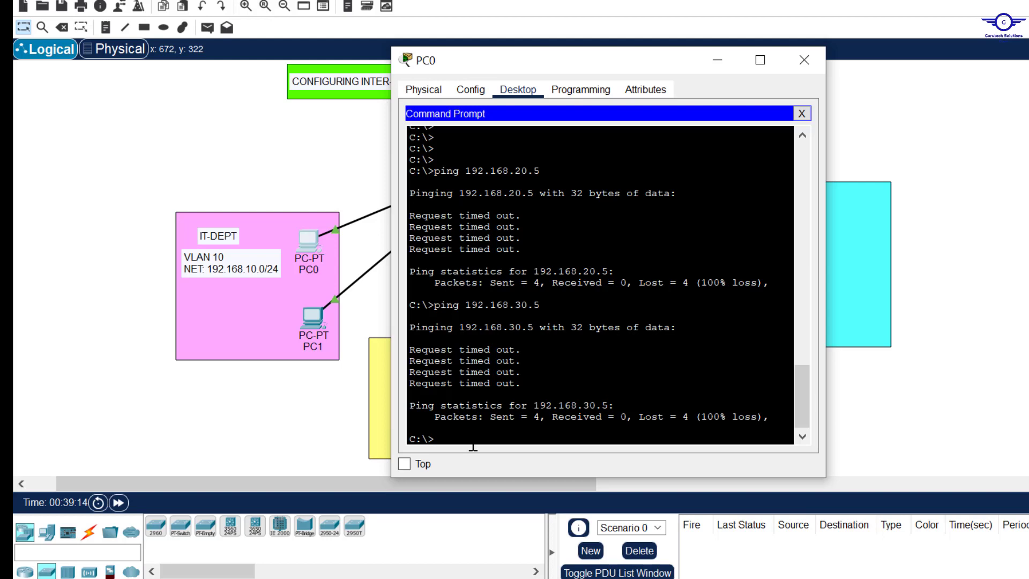
{"action": "key", "text": "Up"}
{"action": "key", "text": "Up"}
{"action": "key", "text": "Return"}
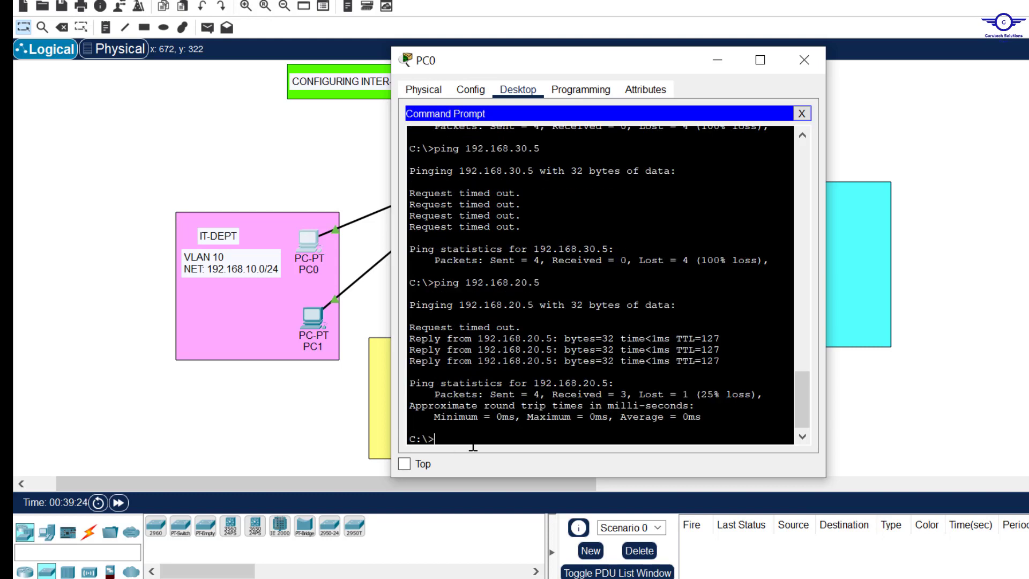
{"action": "key", "text": "Up"}
{"action": "key", "text": "Return"}
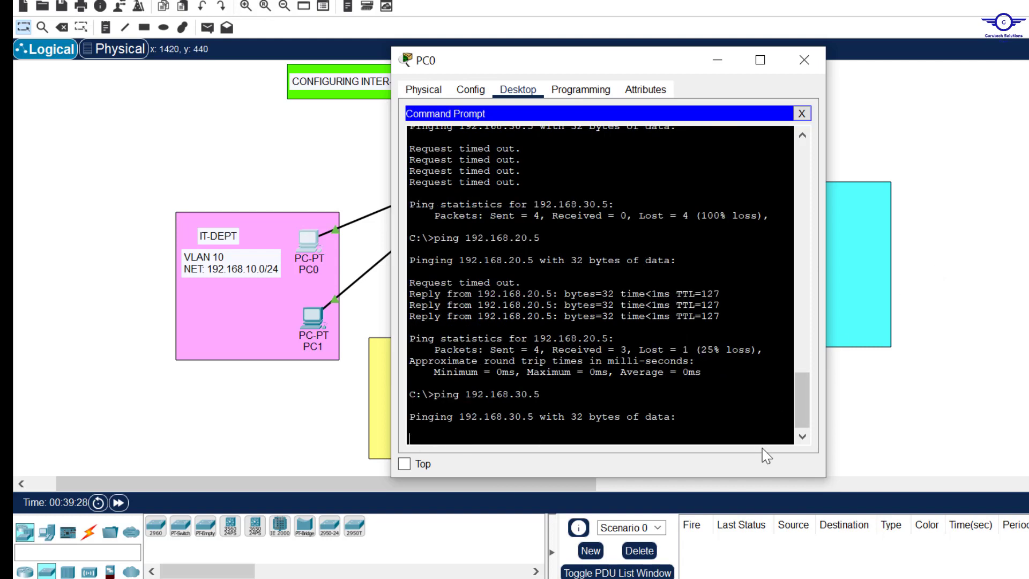
Review the Enable IP routing item in the Notepad guide and the ping output on PC0.
{"action": "mouse_move", "coordinate": [608, 576]}
{"action": "left_click", "coordinate": [608, 531]}
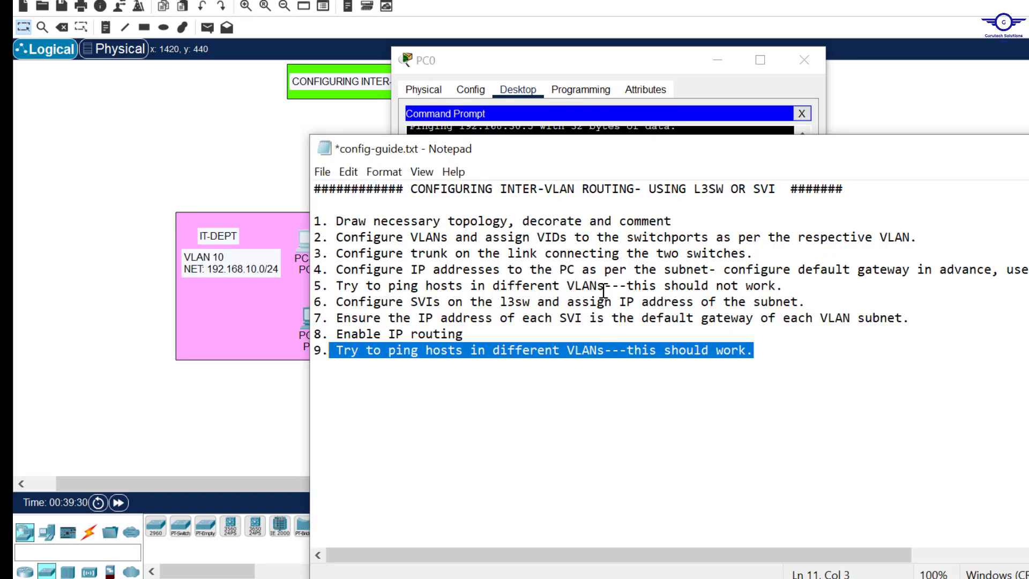
{"action": "left_click", "coordinate": [469, 336]}
{"action": "left_click_drag", "start_coordinate": [469, 337], "coordinate": [339, 337]}
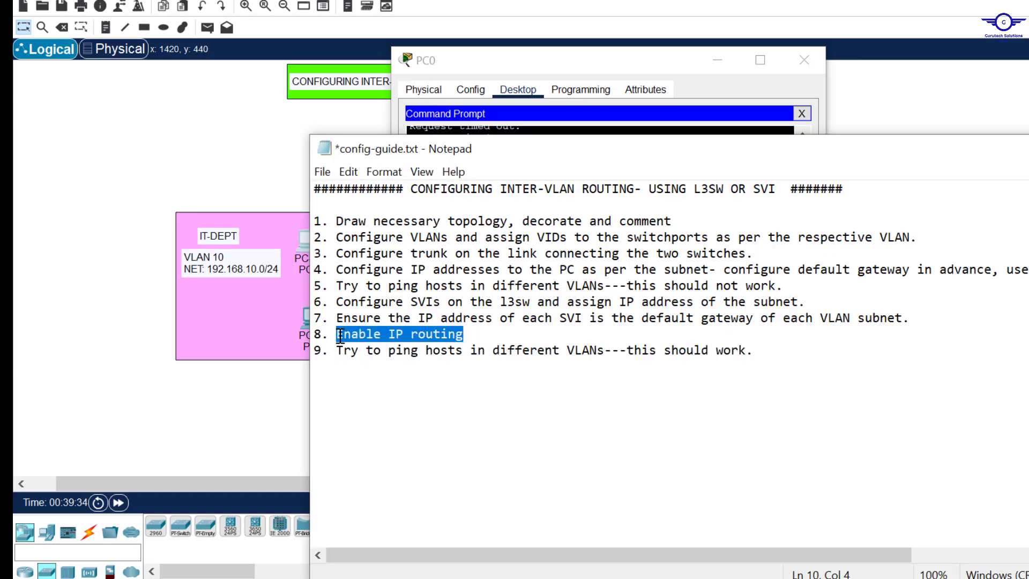
{"action": "left_click", "coordinate": [686, 101]}
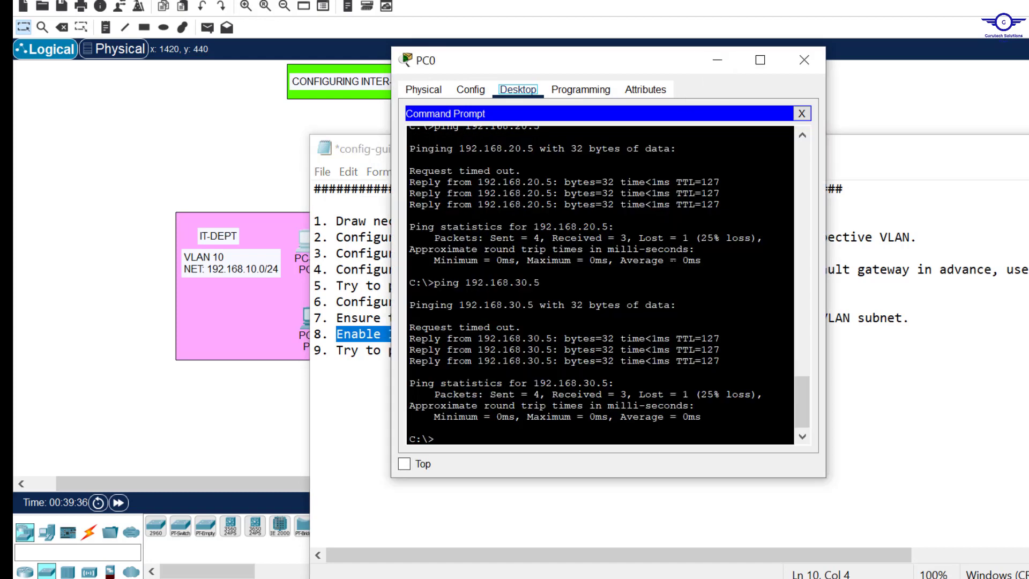
{"action": "left_click_drag", "start_coordinate": [719, 361], "coordinate": [404, 172]}
{"action": "left_click", "coordinate": [955, 105]}
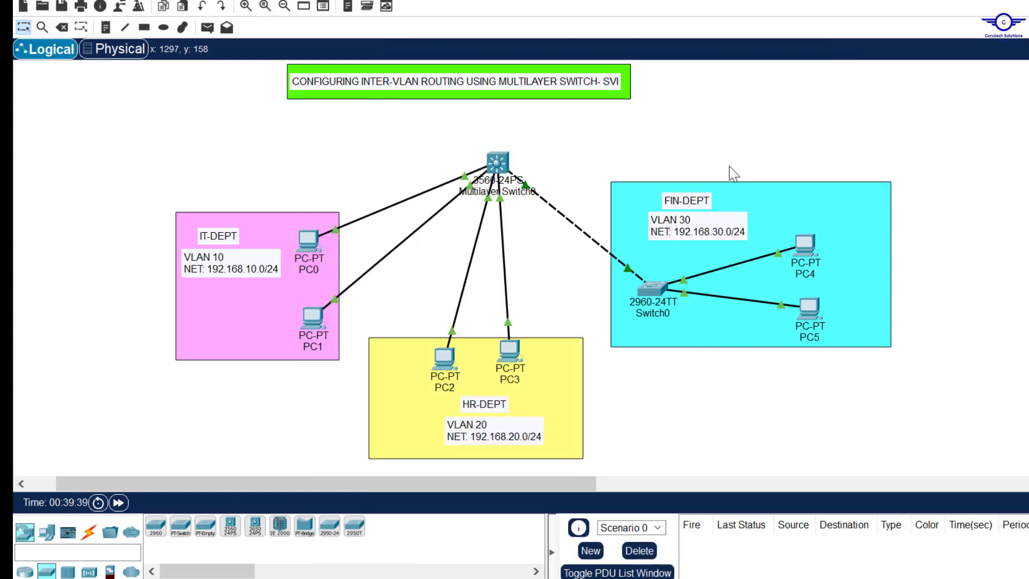
Switch to the CCNA topics spreadsheet in Google Sheets and apply a fill colour to the Inter-VLAN Routing cell G9.
{"action": "mouse_move", "coordinate": [486, 189]}
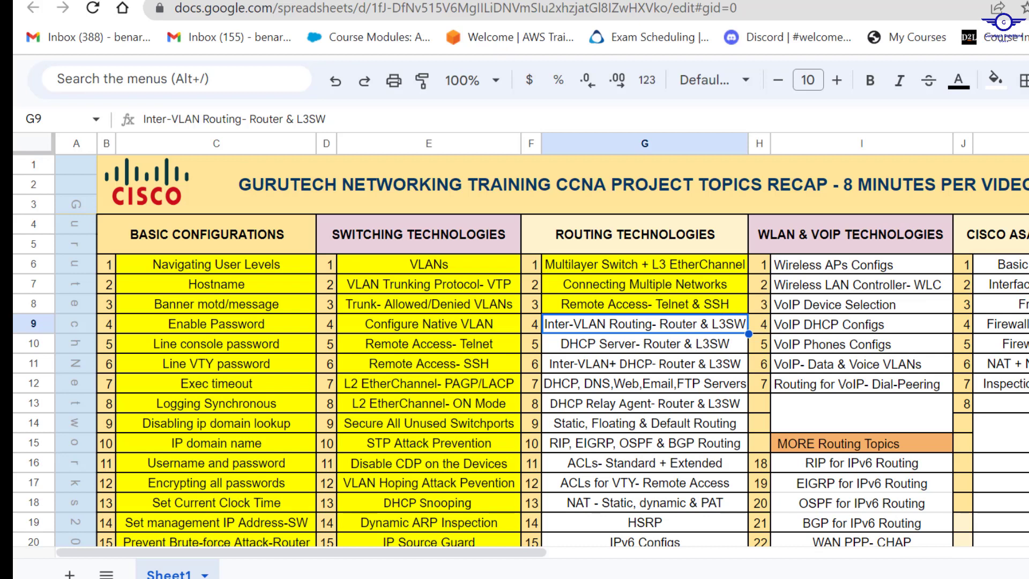
{"action": "left_click", "coordinate": [994, 80]}
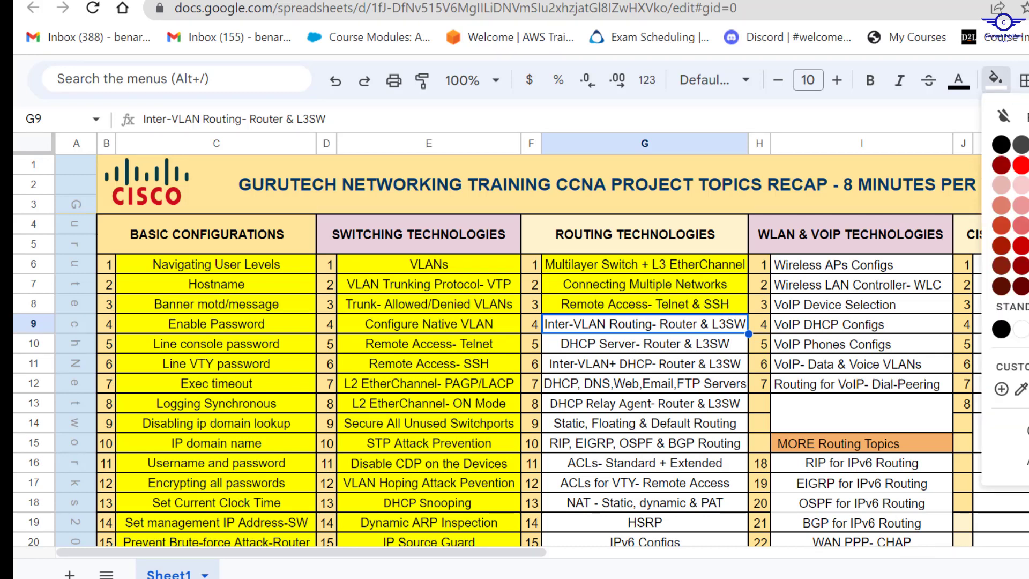
{"action": "left_click", "coordinate": [1027, 164]}
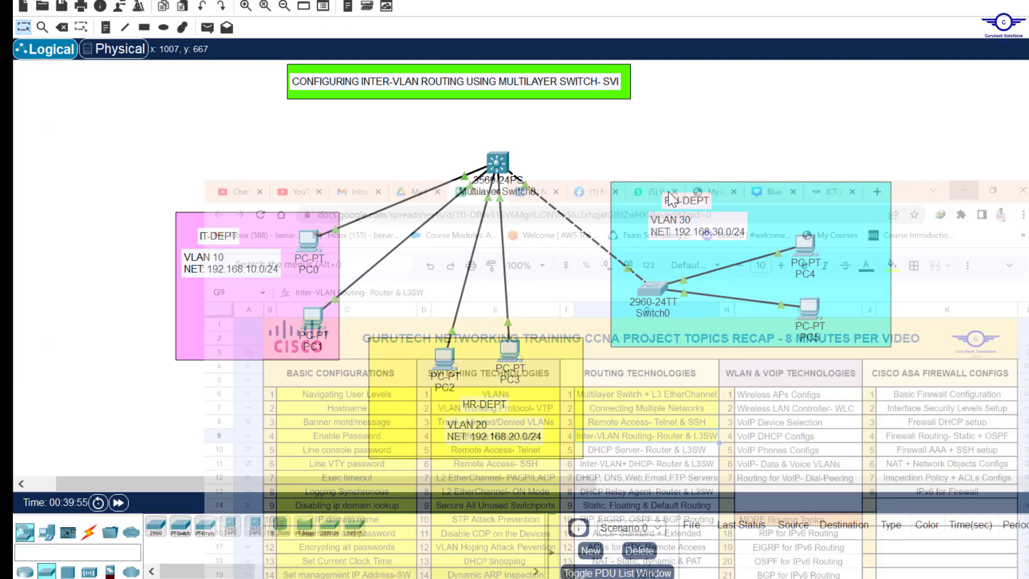